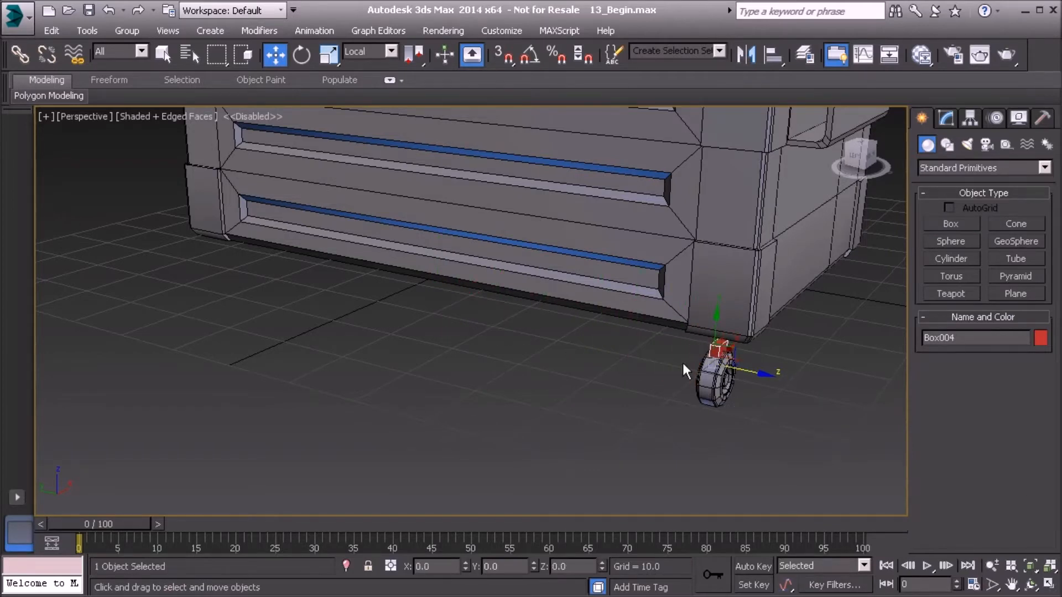
Center the red box's pivot on the object with Affect Pivot Only, and finish the pivot adjustment
scroll(663, 379, "up", 8)
middle_click_drag(646, 390, 545, 356)
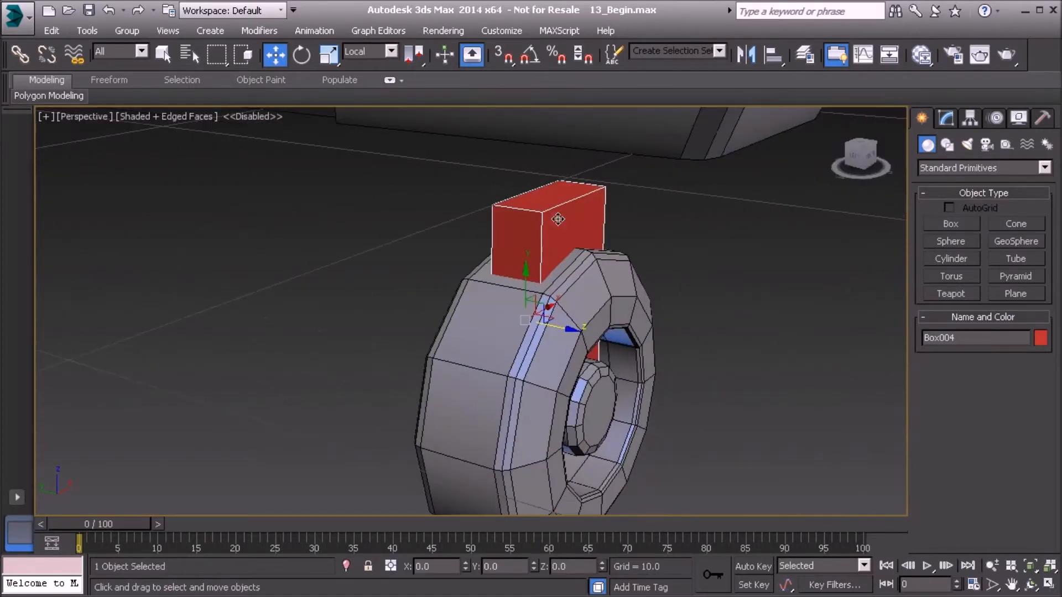
middle_click_drag(487, 235, 528, 244, "alt")
left_click(967, 117)
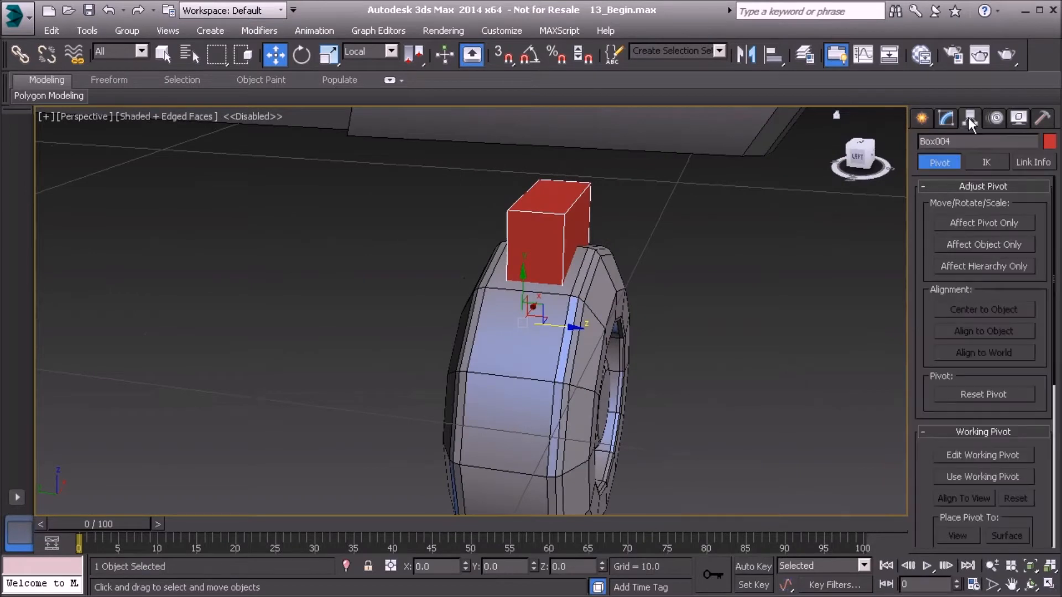
left_click(971, 225)
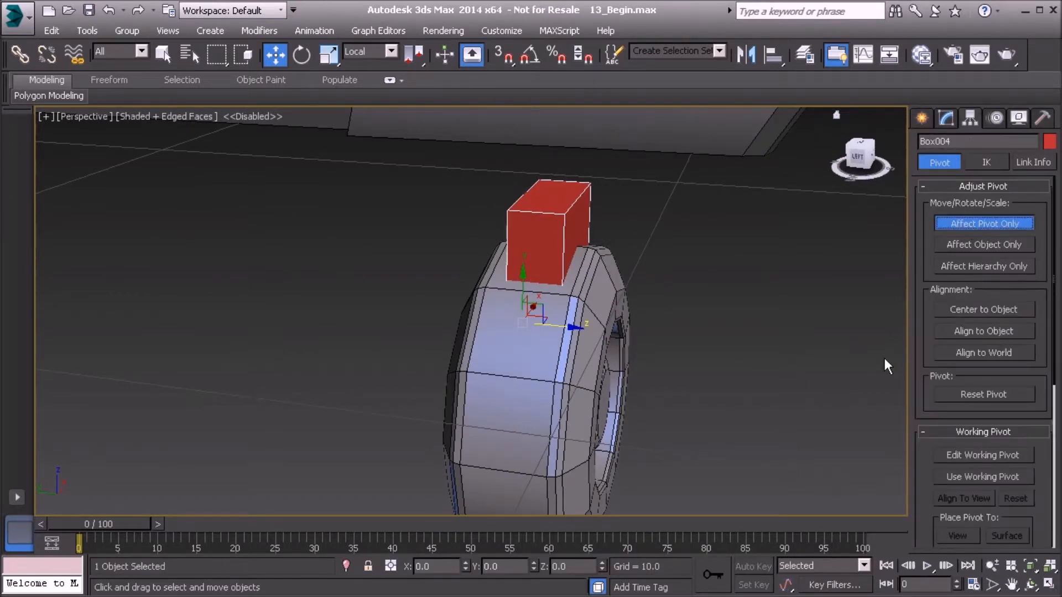
left_click(967, 311)
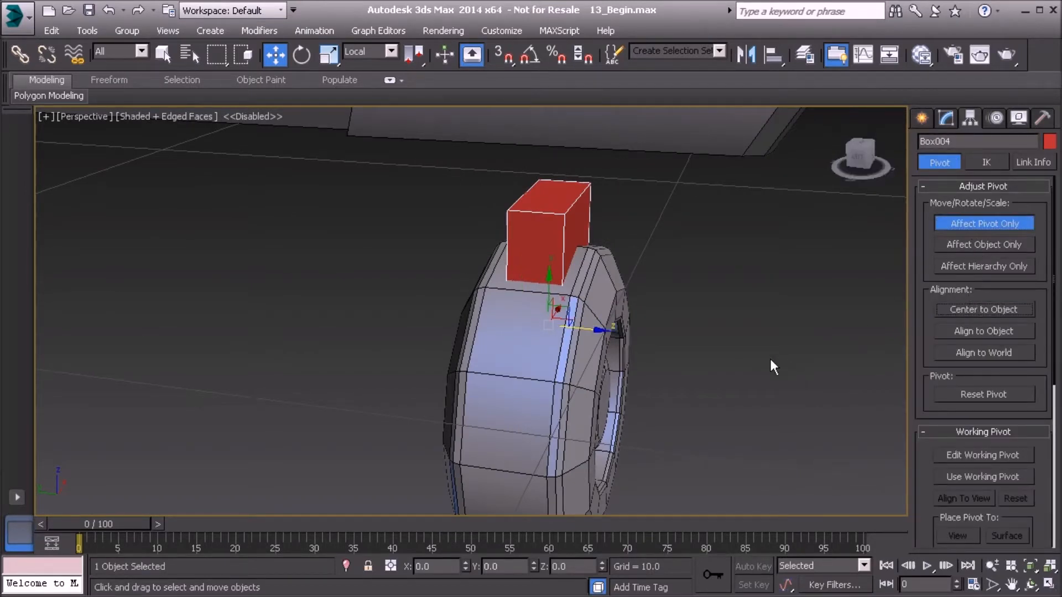
middle_click_drag(769, 357, 884, 255, "alt")
left_click(961, 225)
Align the box to the wheel on X, Y and Z pivot to pivot, and raise it so its top protrudes above the tire
middle_click_drag(636, 160, 468, 153, "alt")
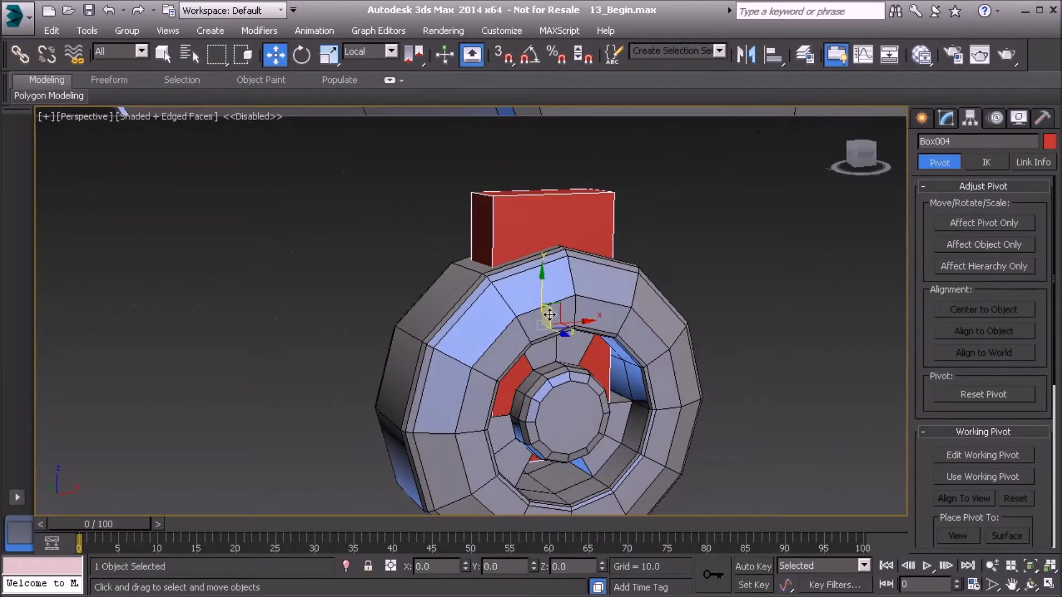
left_click(773, 55)
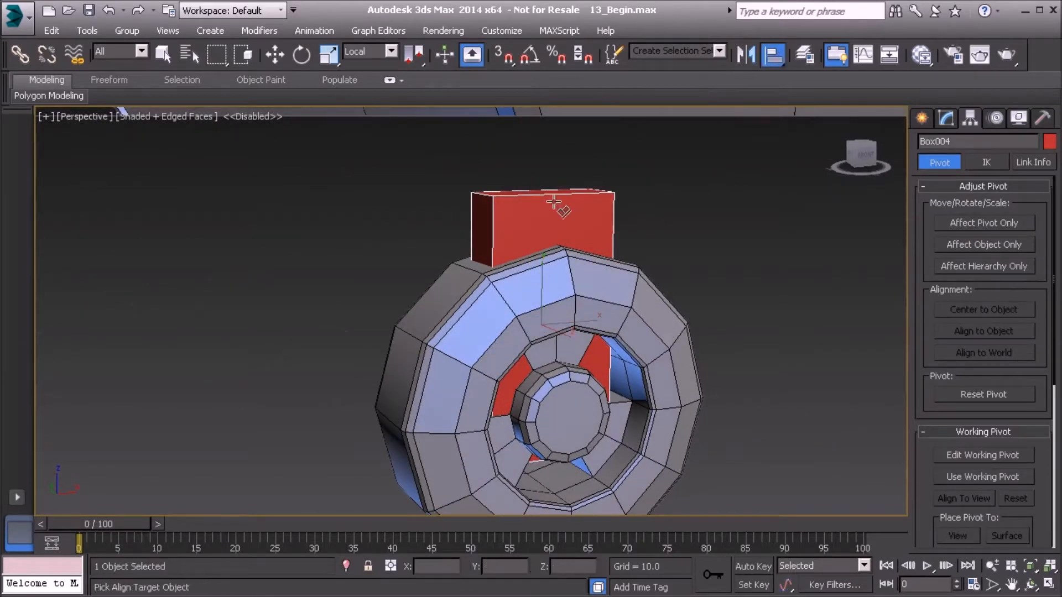
left_click(521, 345)
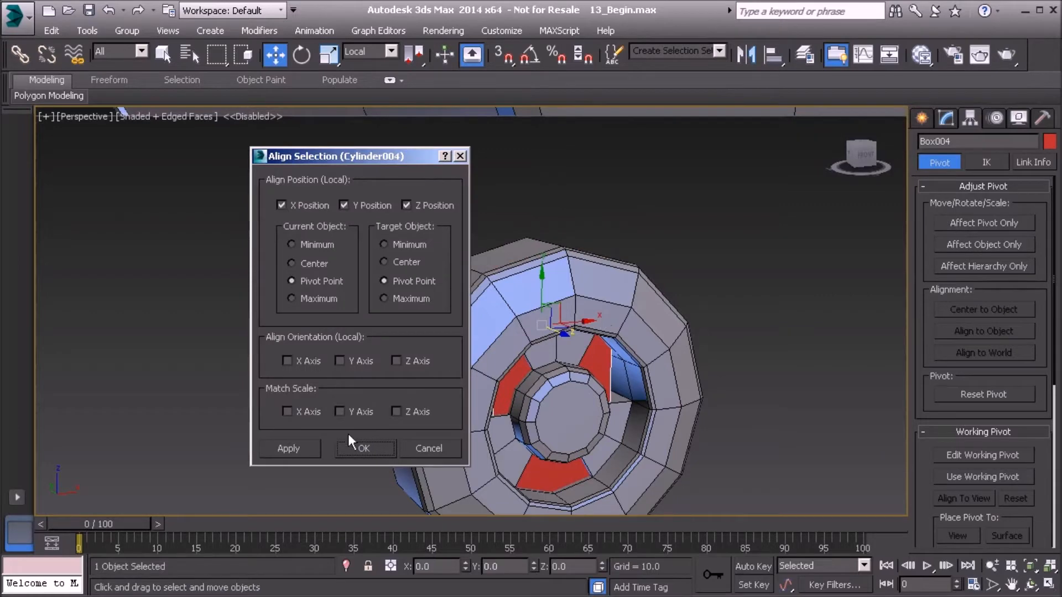
left_click(363, 448)
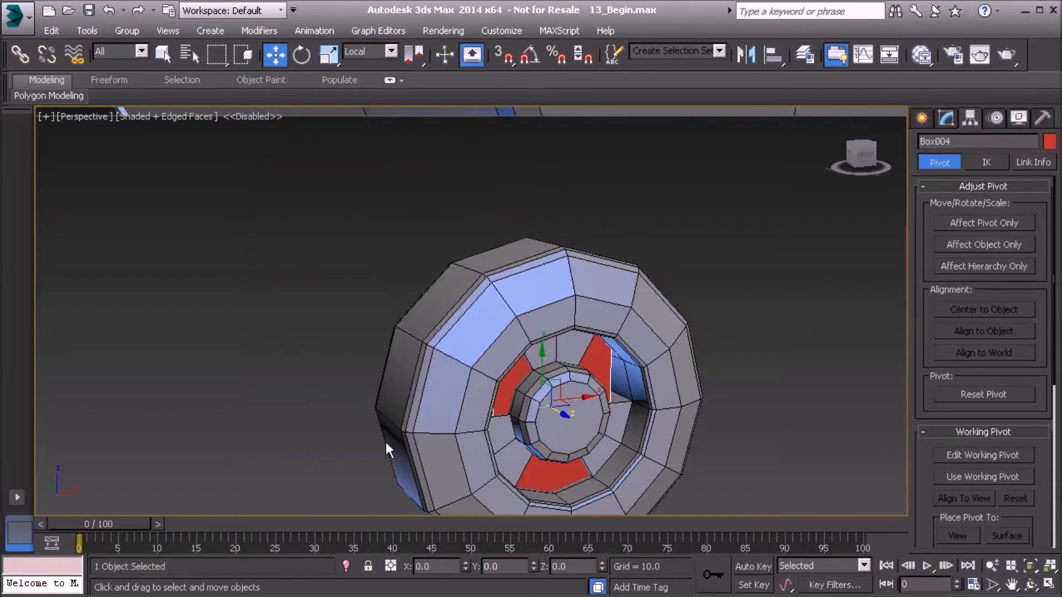
left_click_drag(545, 359, 547, 330)
middle_click_drag(547, 329, 527, 266, "alt")
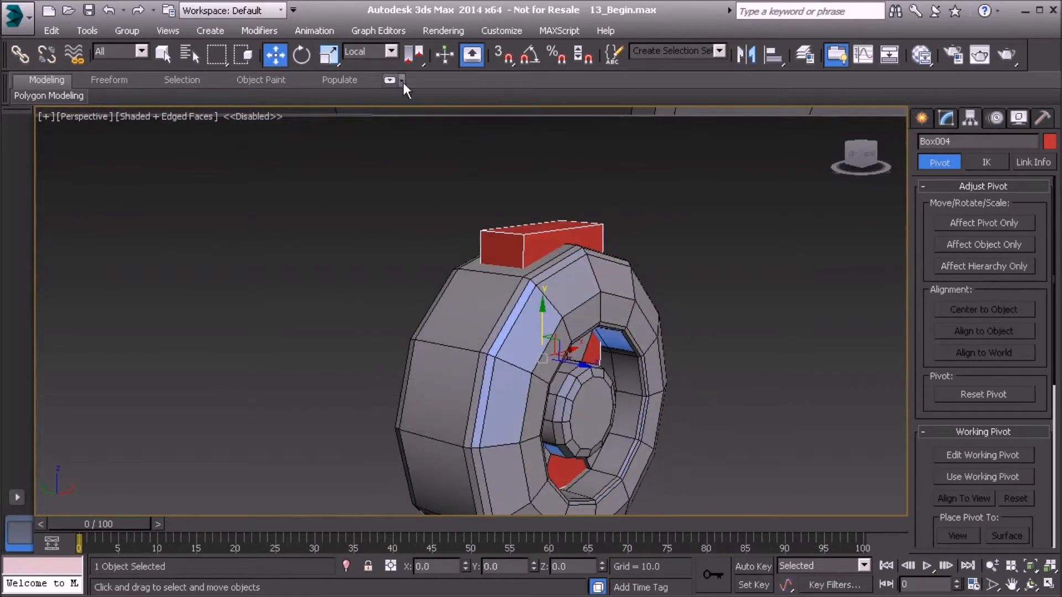
Scale the box along its local Z axis to about 325% so it extends beyond both sides of the tire
left_click(328, 56)
left_click_drag(595, 364, 709, 409)
middle_click_drag(544, 356, 628, 367, "alt")
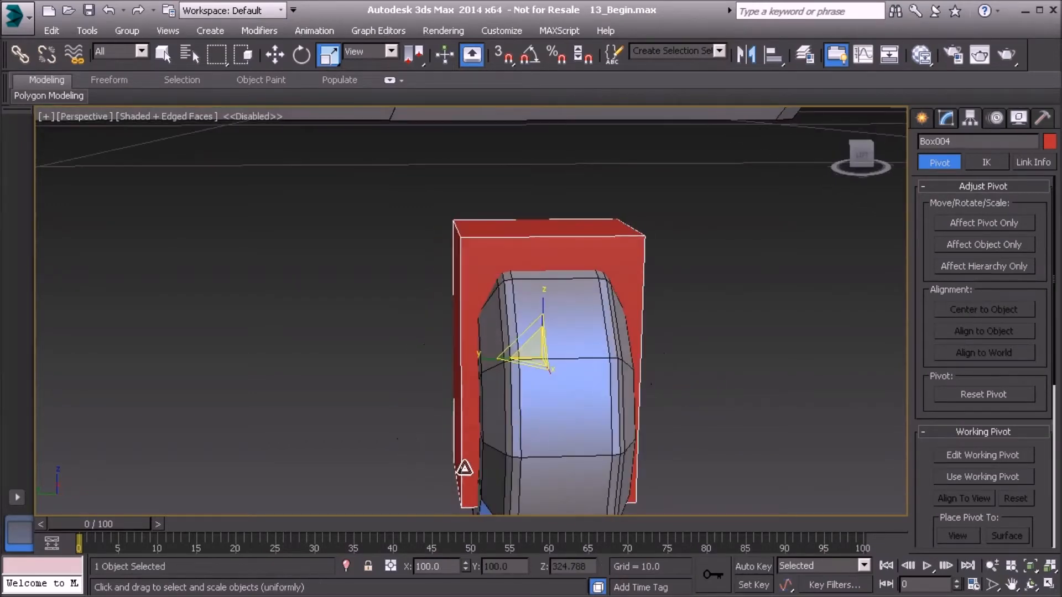
middle_click_drag(468, 475, 597, 397, "alt")
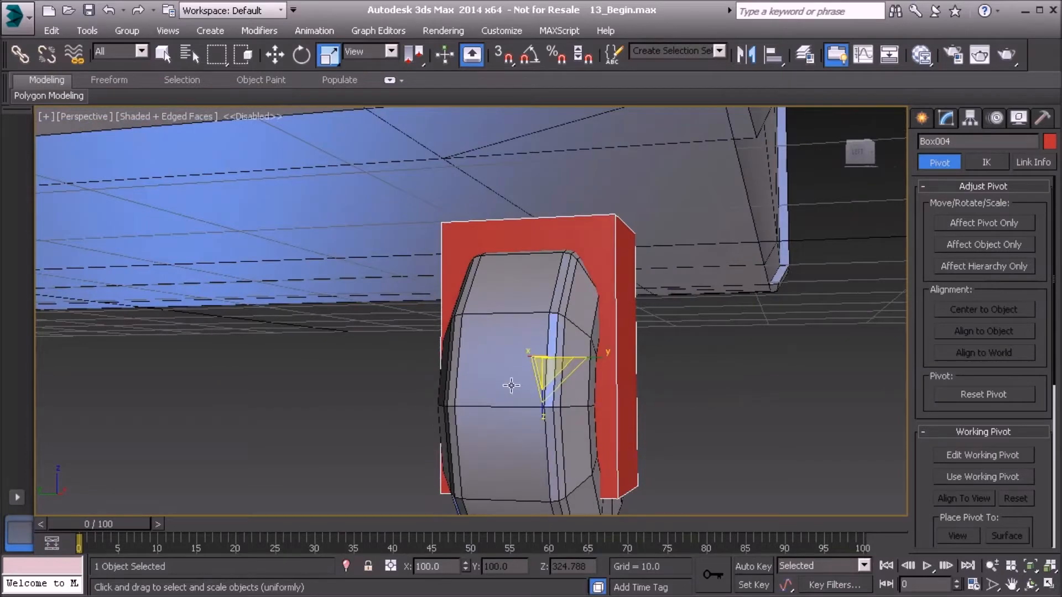
middle_click_drag(450, 306, 506, 338, "alt")
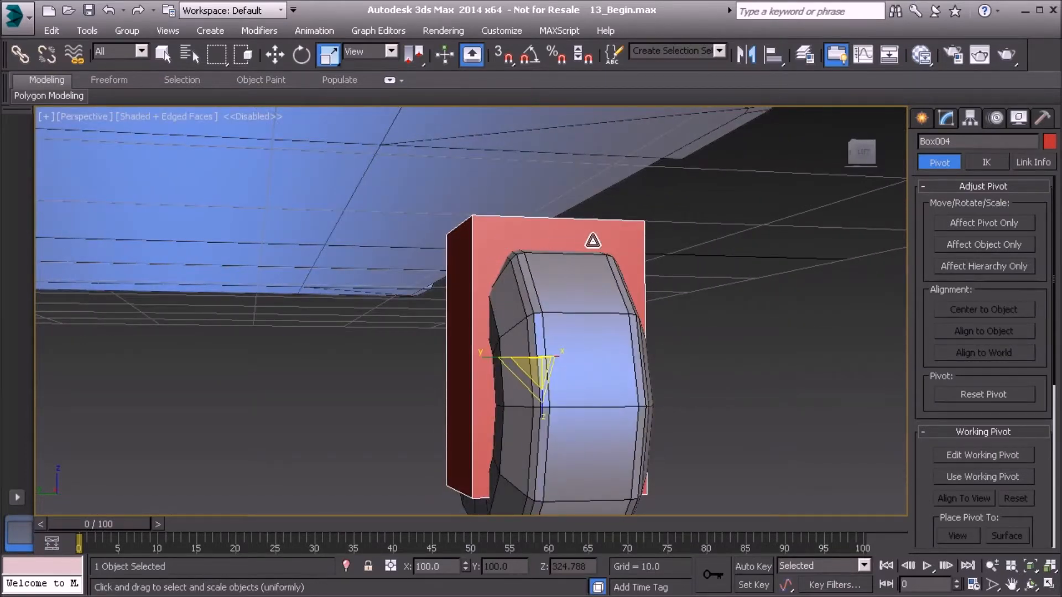
middle_click_drag(580, 476, 653, 376, "alt")
middle_click_drag(579, 338, 626, 391, "alt")
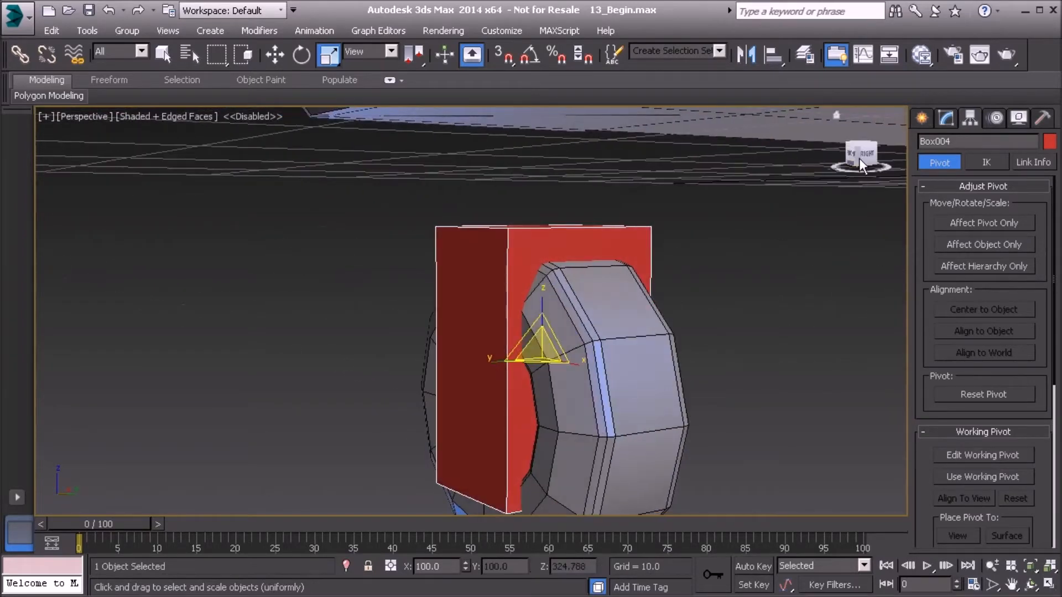
Convert the box to Editable Poly and select one of its top edges running across the wheel's width
right_click(548, 241)
mouse_move(665, 398)
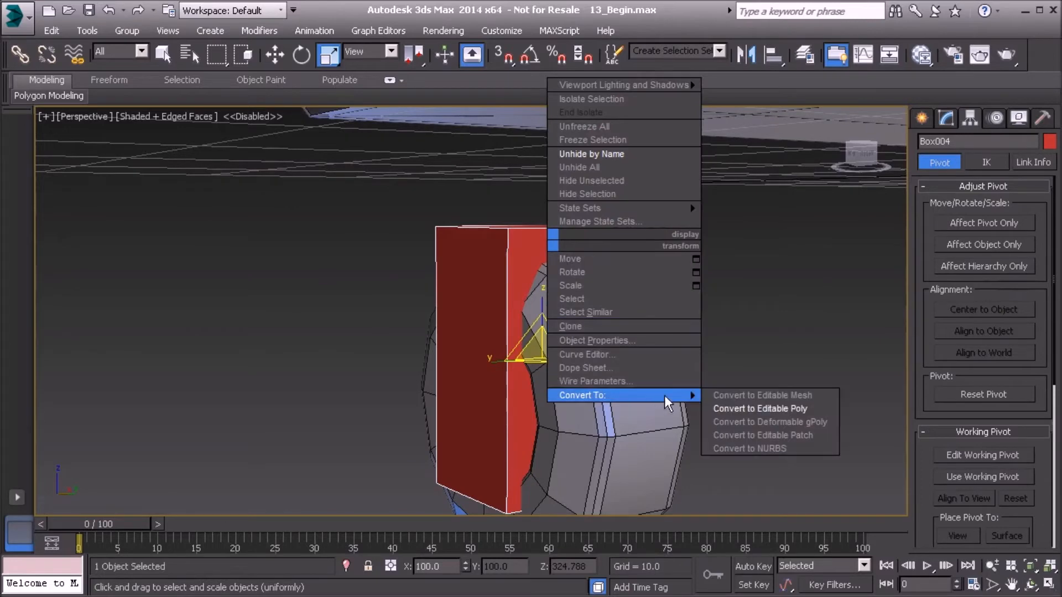
left_click(760, 409)
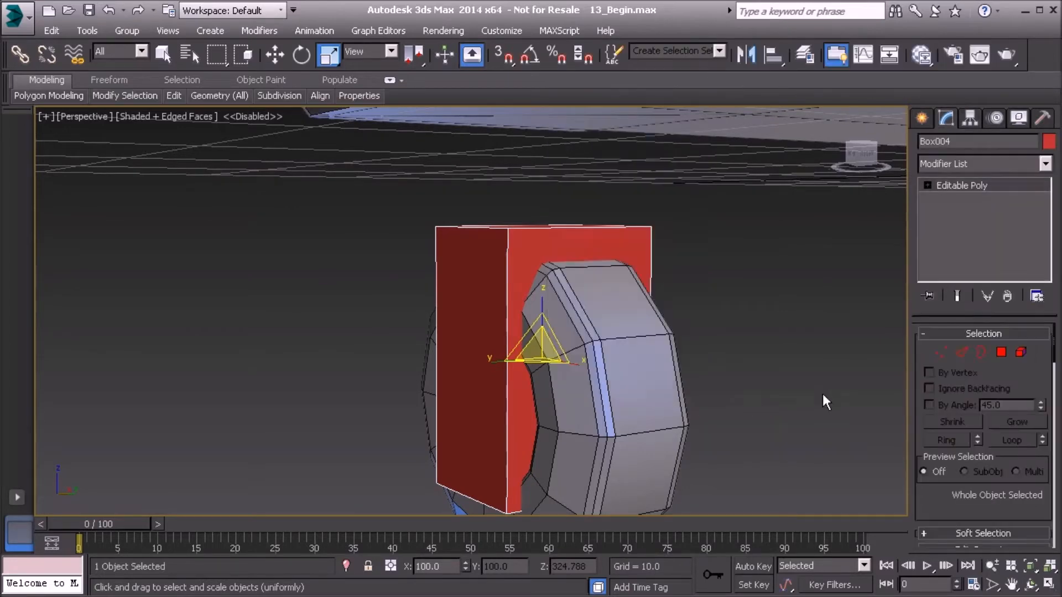
left_click(961, 353)
key("alt+c")
middle_click_drag(719, 332, 640, 280, "alt")
left_click(534, 228)
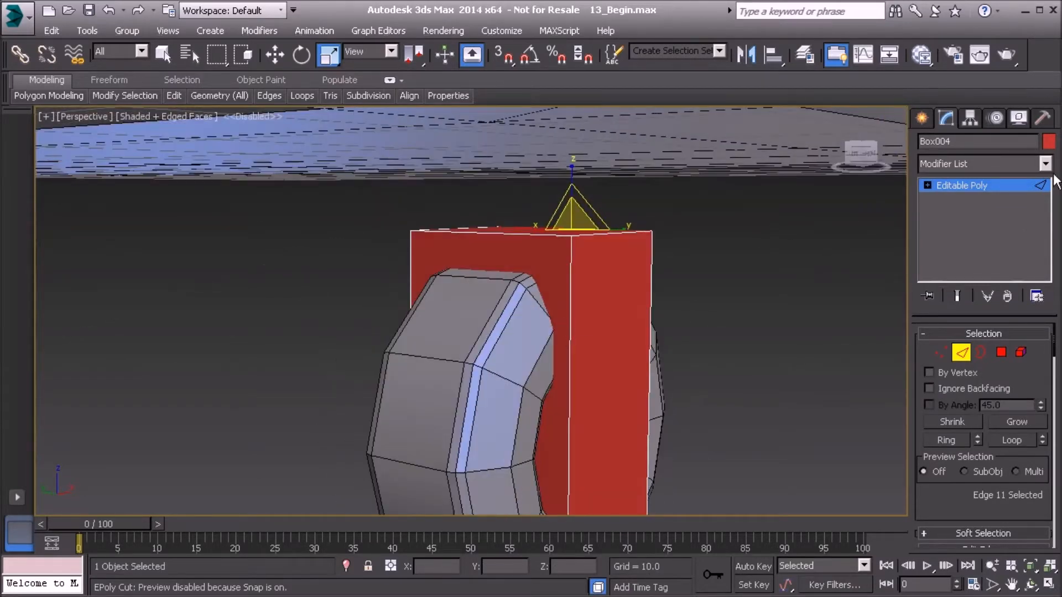
Set the box's object color to black and assign it the existing Standard material
left_click(1049, 142)
left_click(549, 397)
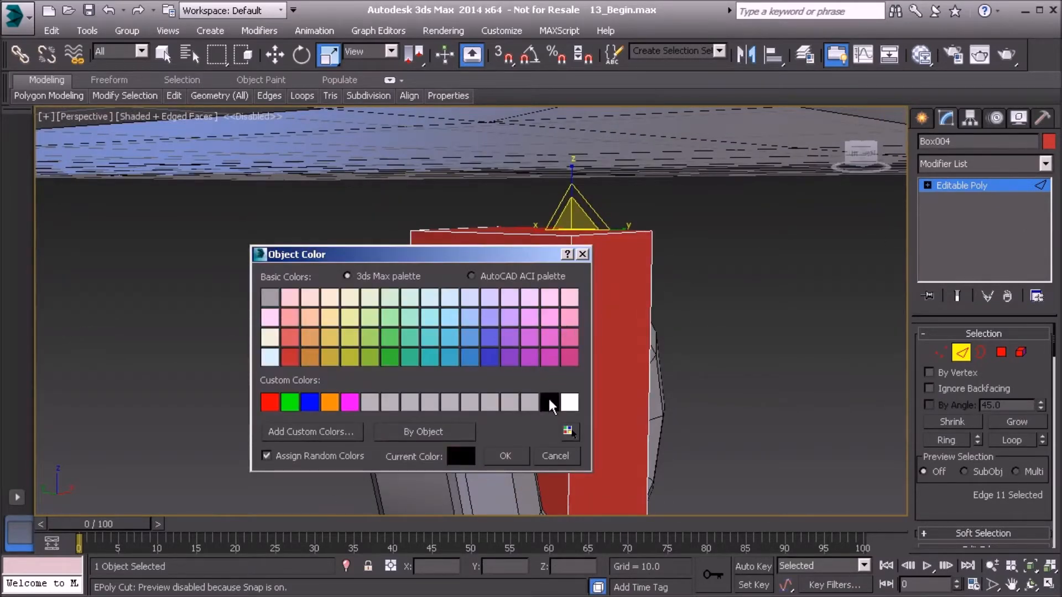
double_click(542, 403)
left_click(920, 55)
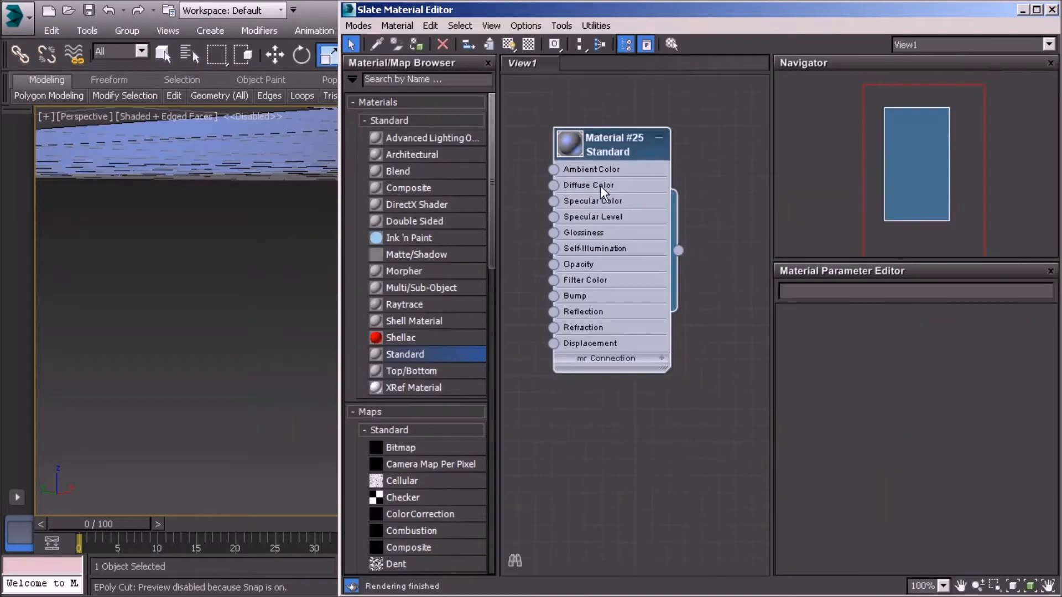
left_click(1052, 9)
Connect the ring of edges across the box's width with 2 segments and a pinch of 83
middle_click_drag(589, 339, 716, 360, "alt")
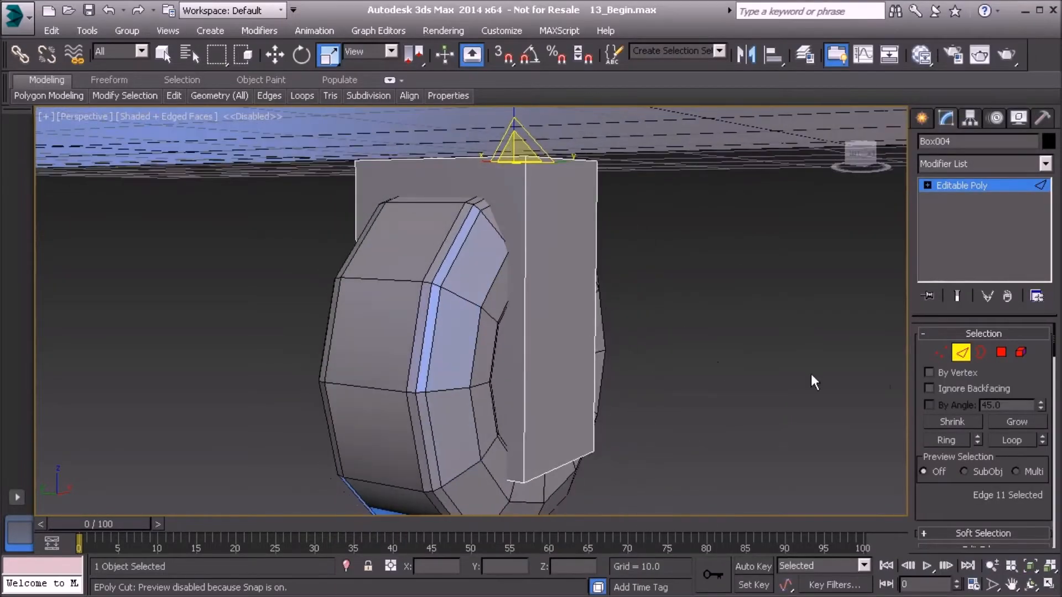
middle_click_drag(474, 203, 484, 223, "alt")
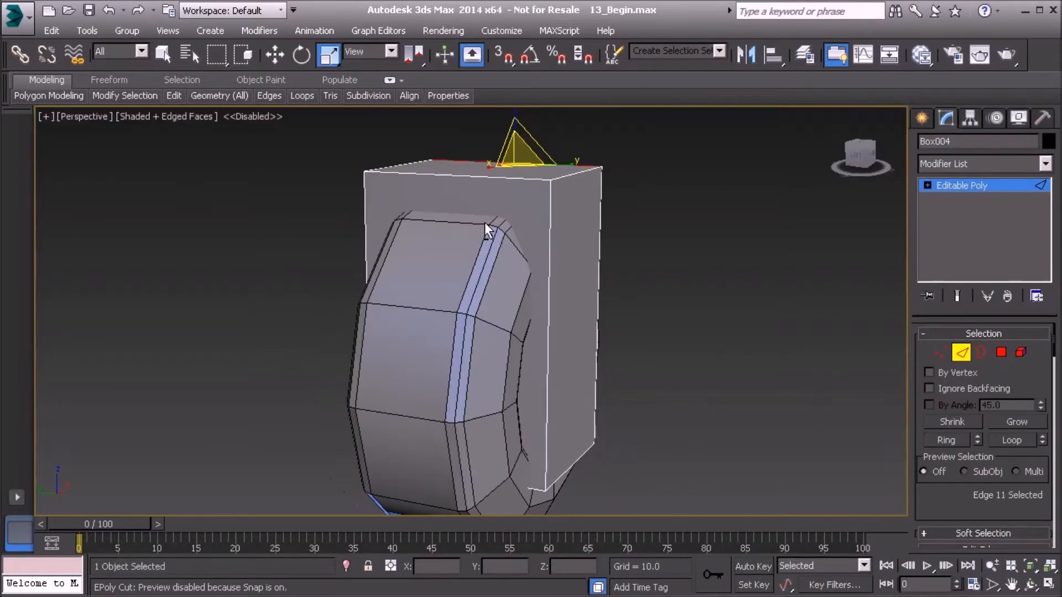
left_click(947, 440)
scroll(974, 446, "down", 5)
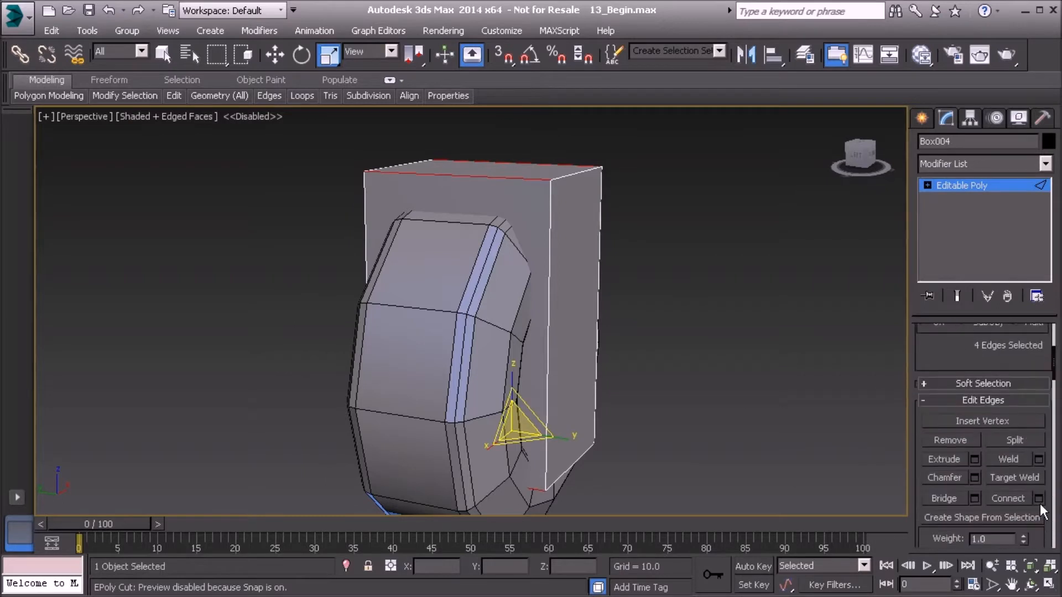
left_click(1039, 499)
left_click_drag(483, 320, 483, 316)
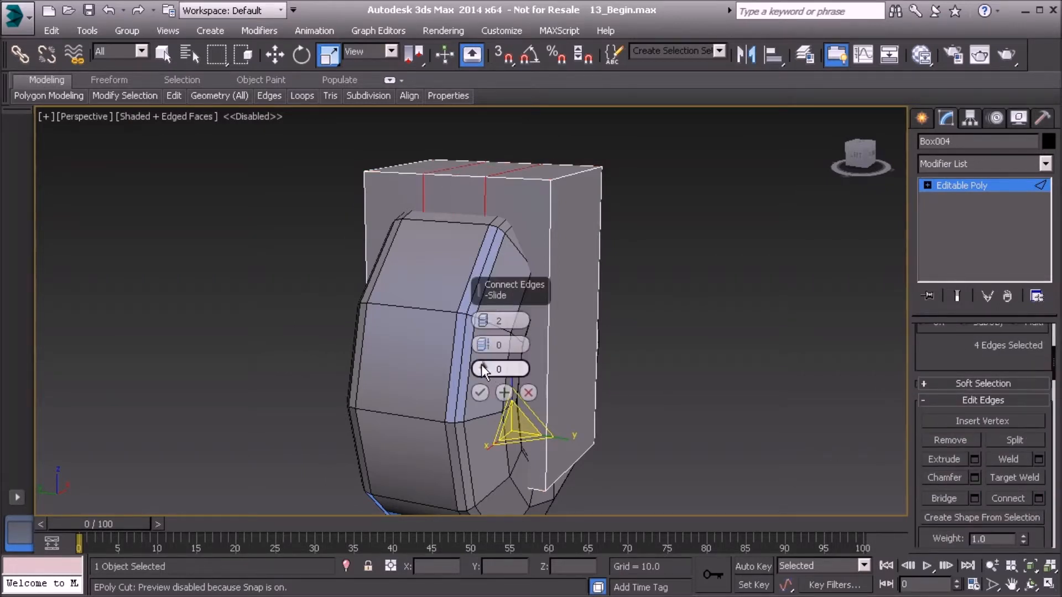
left_click_drag(482, 345, 489, 69)
middle_click_drag(430, 324, 444, 327, "alt")
middle_click_drag(578, 415, 516, 409, "alt")
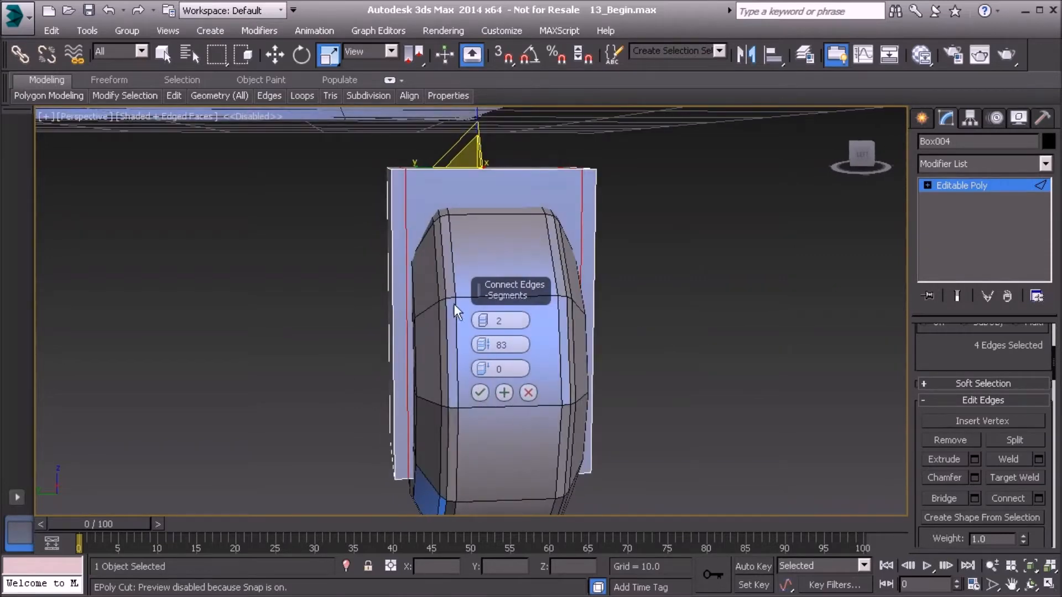
left_click(479, 394)
Connect the ring of the box's vertical edges with 1 segment and a slide of 90, placing the loop near the top
middle_click_drag(435, 265, 389, 298, "alt")
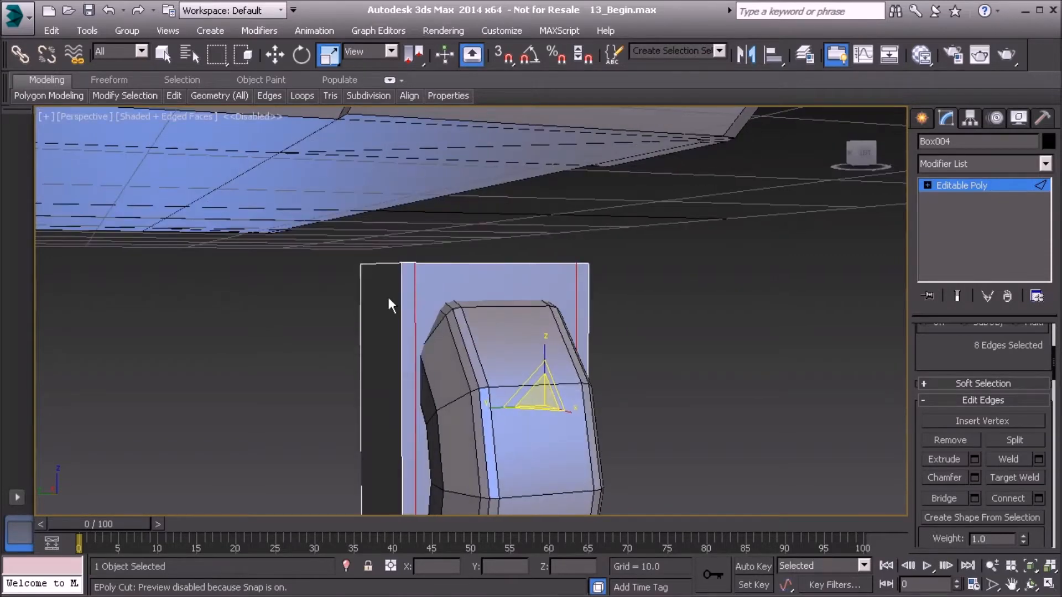
middle_click_drag(430, 343, 376, 315, "alt")
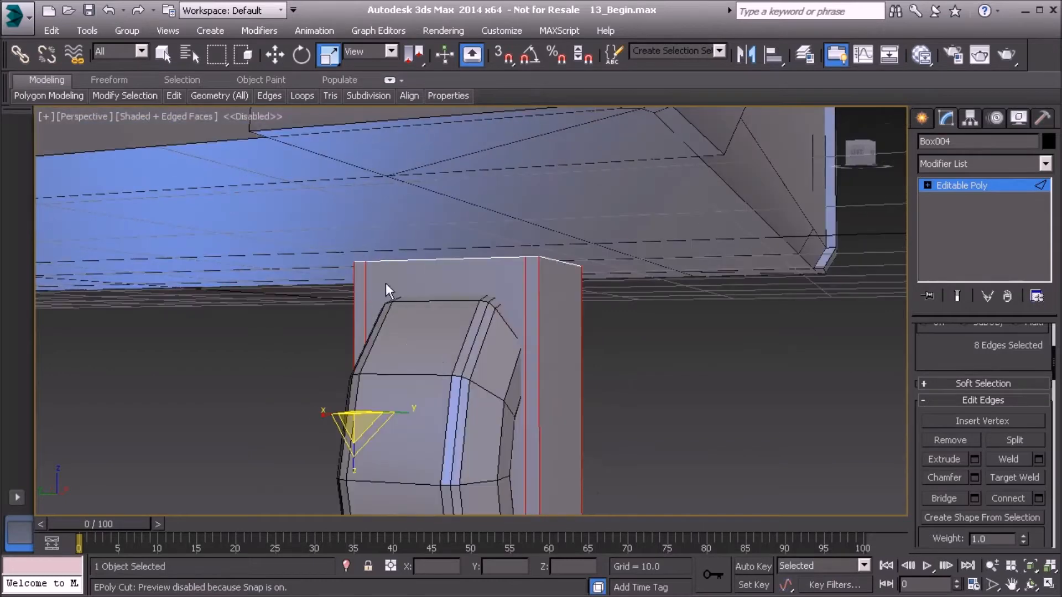
middle_click_drag(564, 361, 367, 386, "alt")
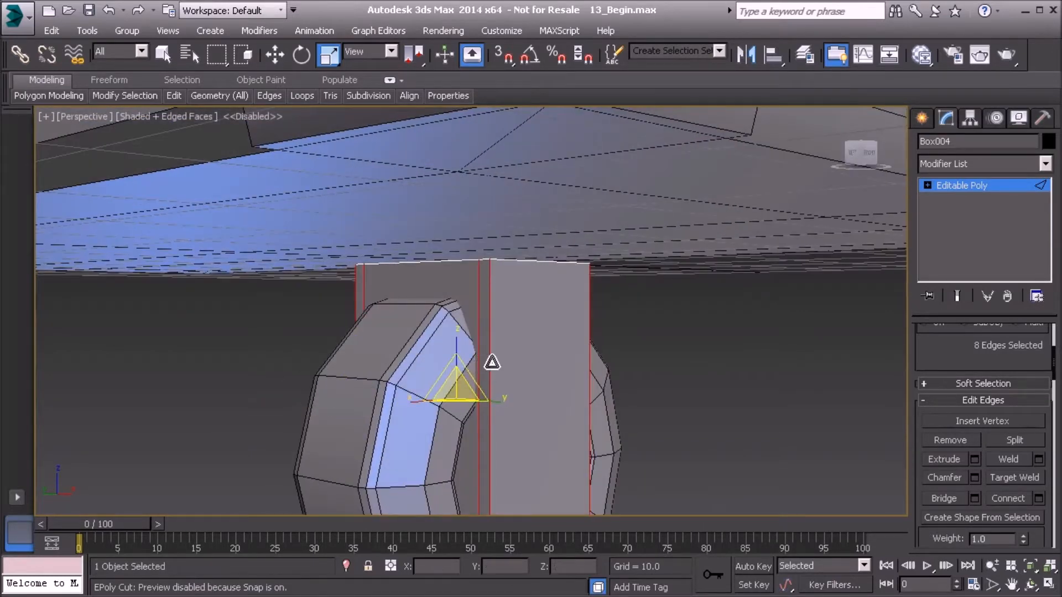
left_click(490, 363)
scroll(937, 363, "up", 5)
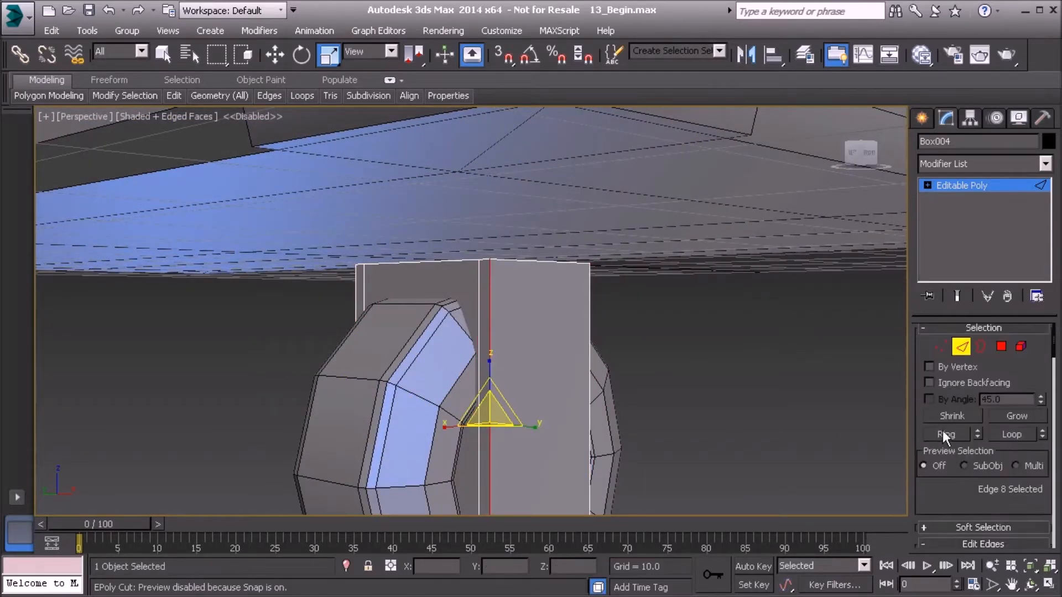
left_click(944, 434)
scroll(956, 515, "down", 4)
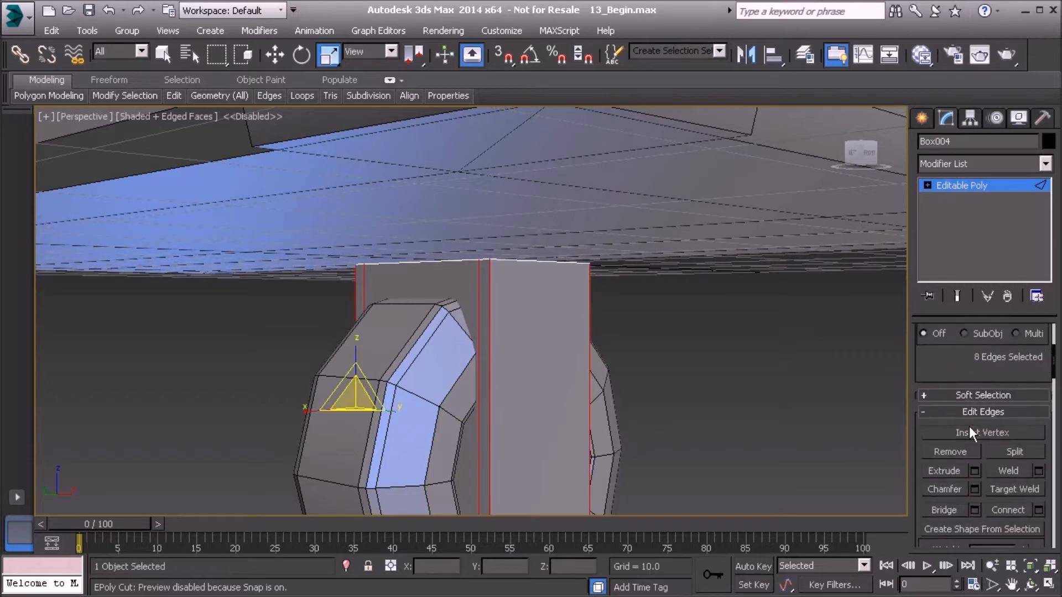
left_click(1038, 509)
left_click_drag(485, 324, 488, 65)
middle_click_drag(377, 302, 423, 311, "alt")
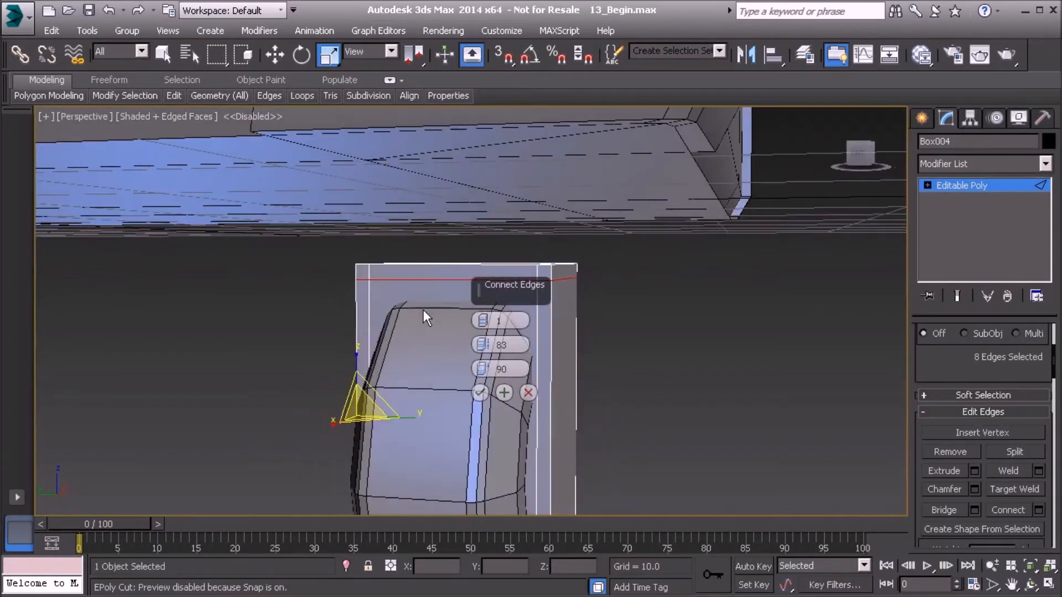
left_click(479, 392)
Delete the box's middle front, back and bottom polygons below the upper loop to open a fork around the wheel
middle_click_drag(471, 393, 475, 335, "alt")
scroll(452, 361, "down", 5)
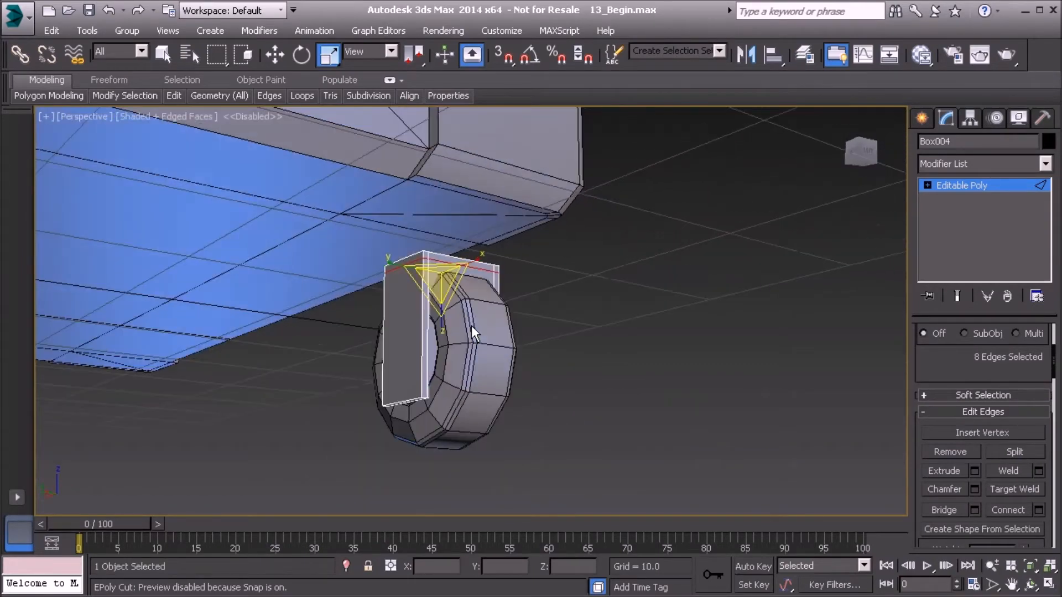
scroll(451, 370, "up", 5)
middle_click_drag(452, 370, 436, 383, "alt")
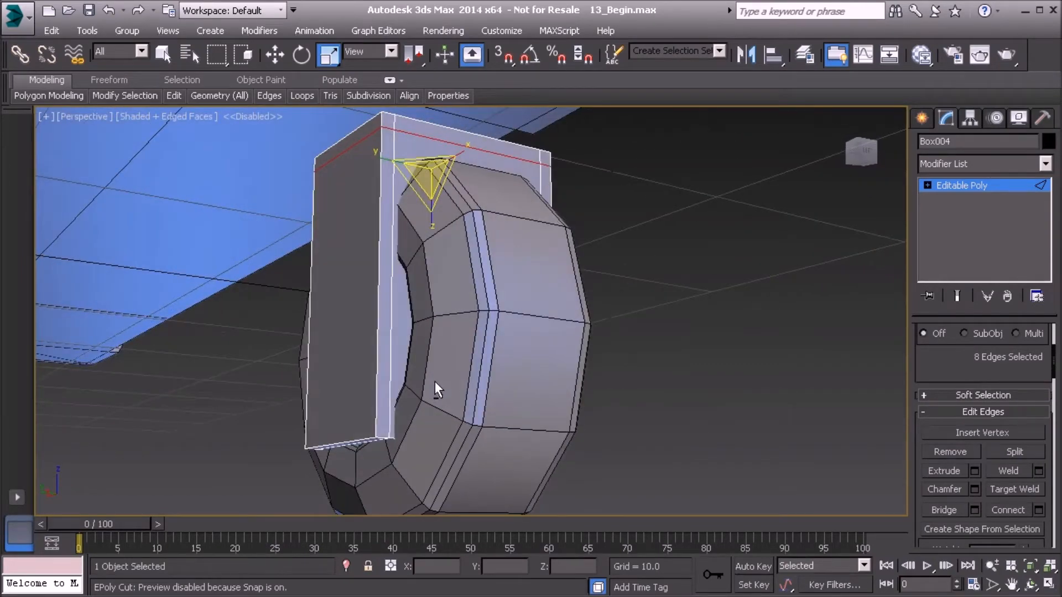
key("4")
left_click(426, 315)
middle_click_drag(426, 315, 464, 462, "alt")
left_click(391, 374, "ctrl")
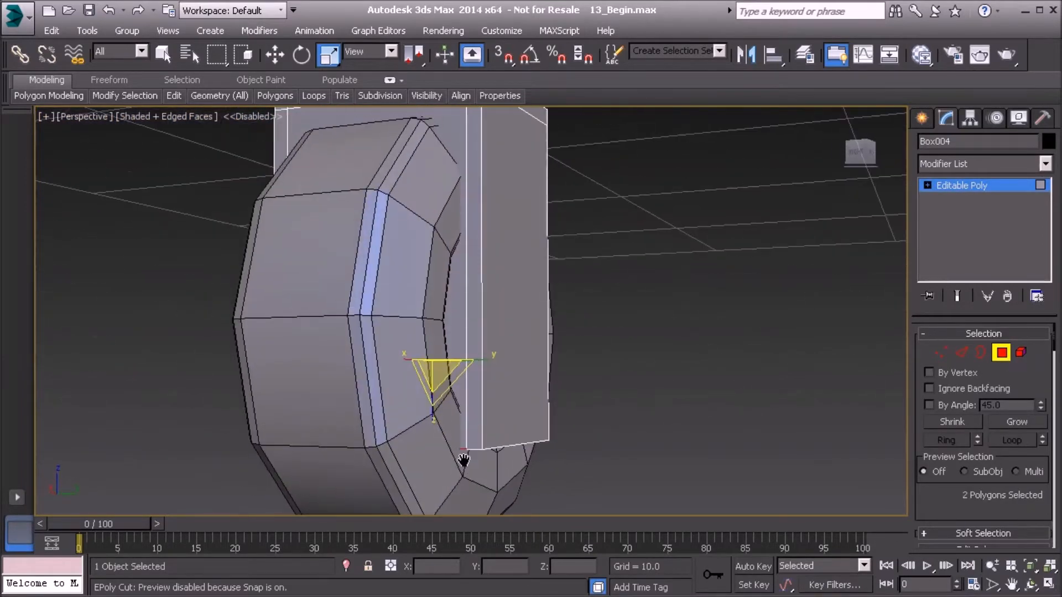
left_click(446, 327, "ctrl")
key("ctrl+d")
Try to bridge the open border along the inside of the fork
middle_click_drag(446, 327, 419, 336, "alt")
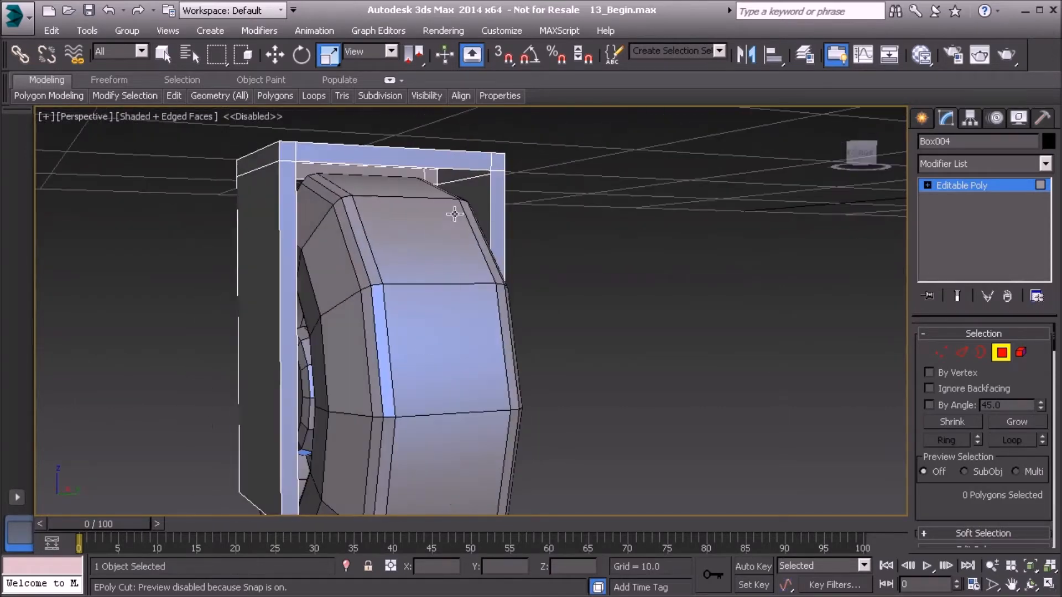
middle_click_drag(484, 255, 459, 268, "alt")
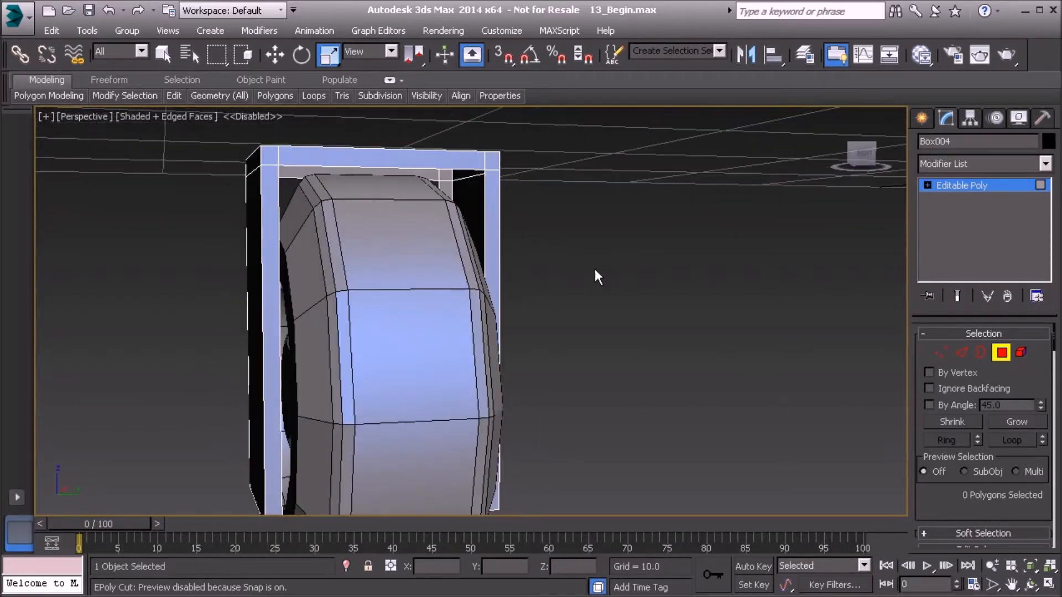
left_click(979, 352)
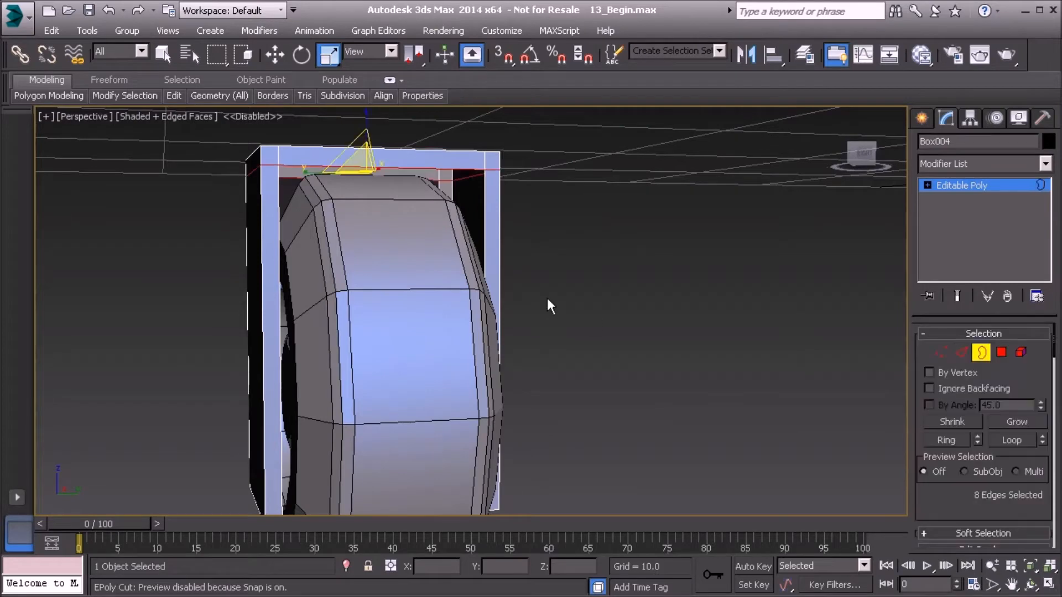
middle_click_drag(453, 326, 398, 338, "alt")
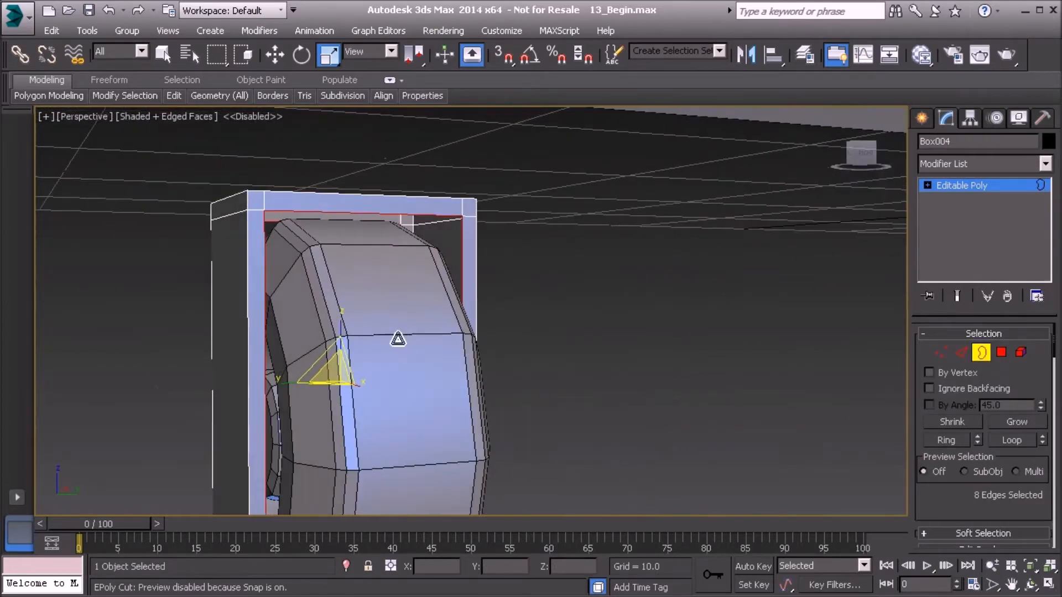
scroll(993, 516, "down", 5)
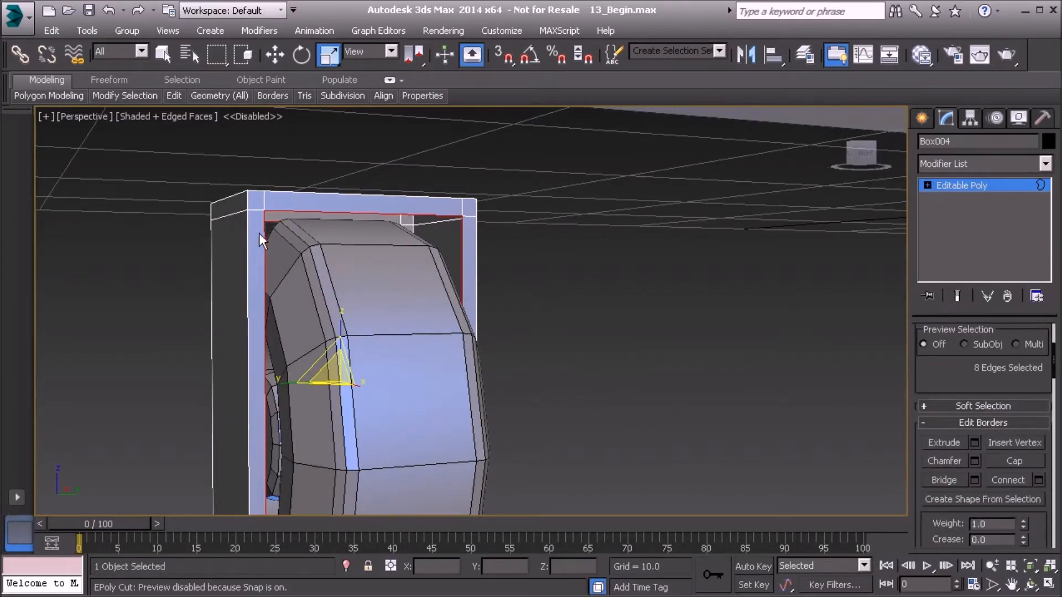
middle_click_drag(414, 211, 499, 244, "alt")
middle_click_drag(297, 360, 570, 437, "alt")
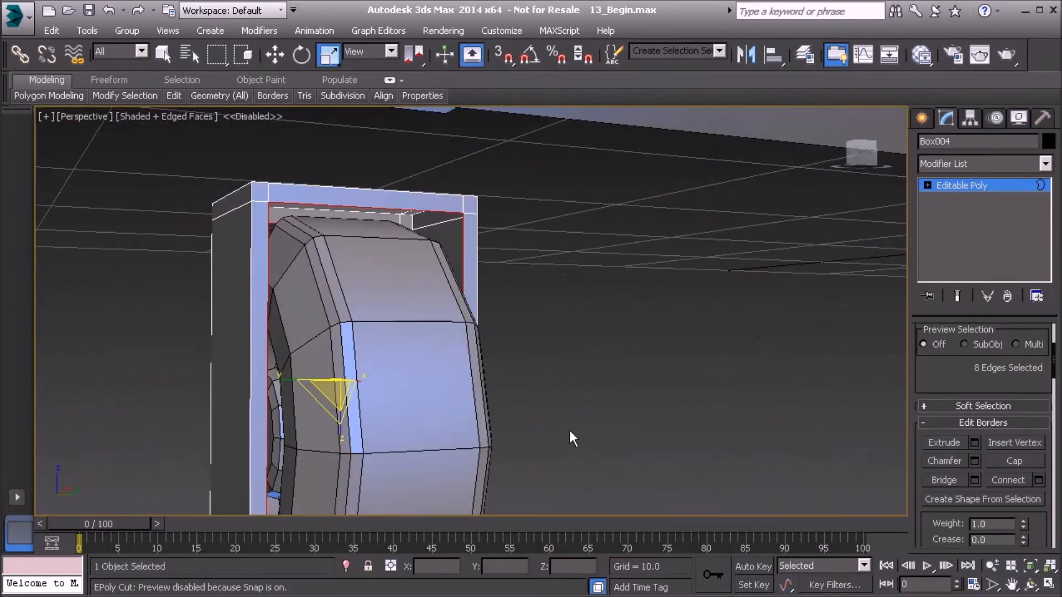
left_click(944, 481)
middle_click_drag(580, 387, 446, 363, "alt")
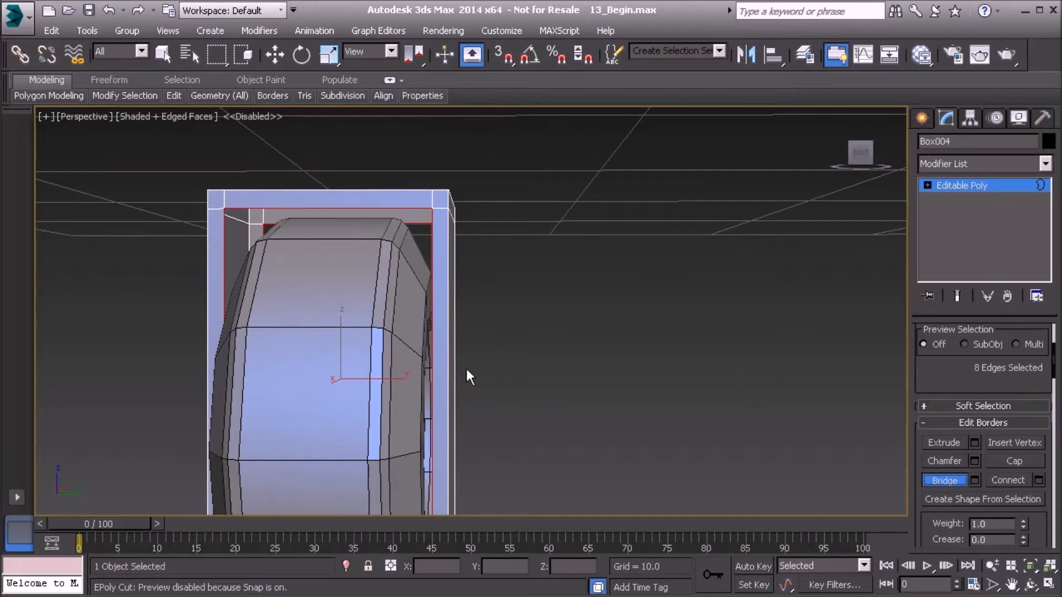
key("r")
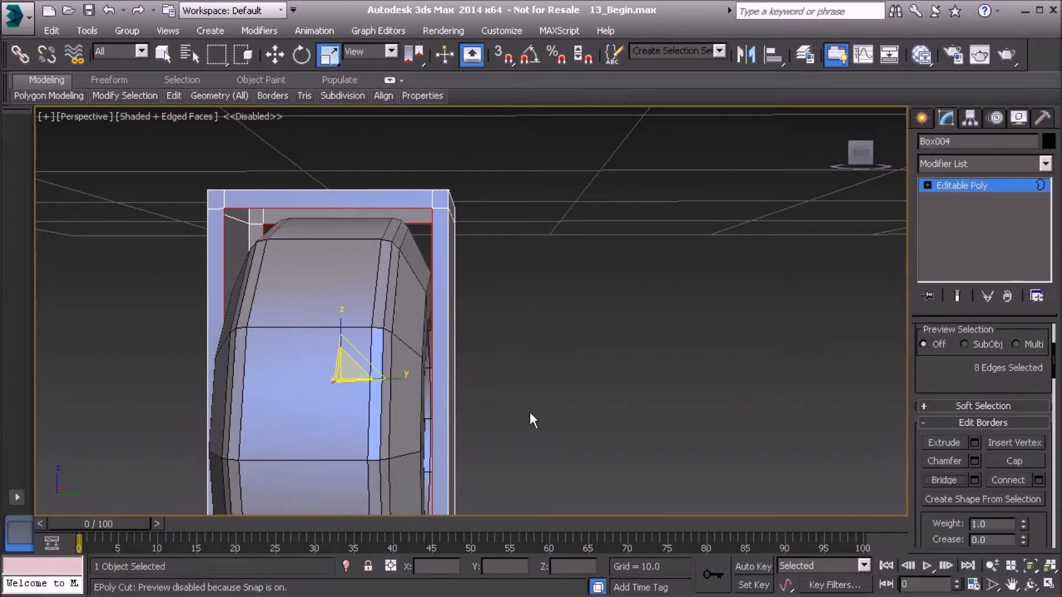
Select the matching front and back edges around the fork's opening and bridge them to create the inner faces
key("2")
left_click(226, 248)
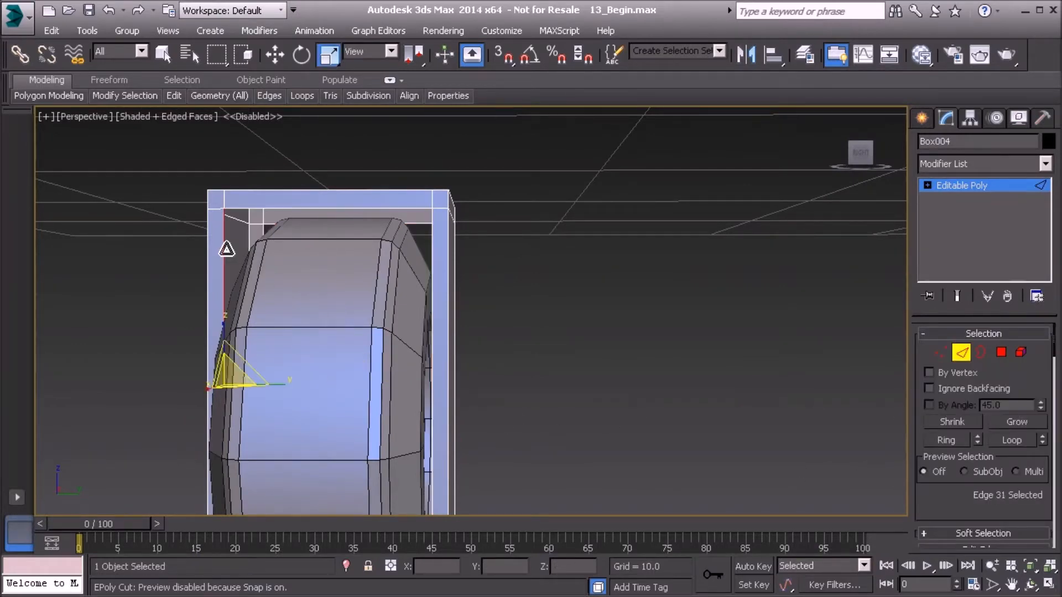
left_click(254, 209, "ctrl")
middle_click_drag(254, 209, 417, 299, "alt")
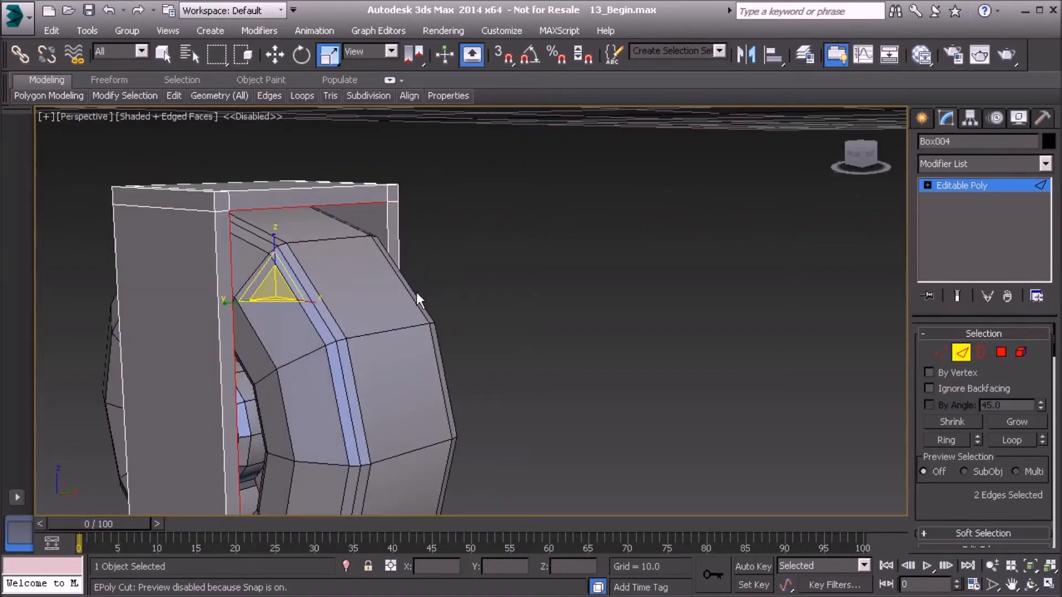
left_click(386, 254, "ctrl")
middle_click_drag(341, 407, 544, 327, "alt")
left_click(434, 256, "ctrl")
left_click(506, 127, "ctrl")
left_click(628, 165, "ctrl")
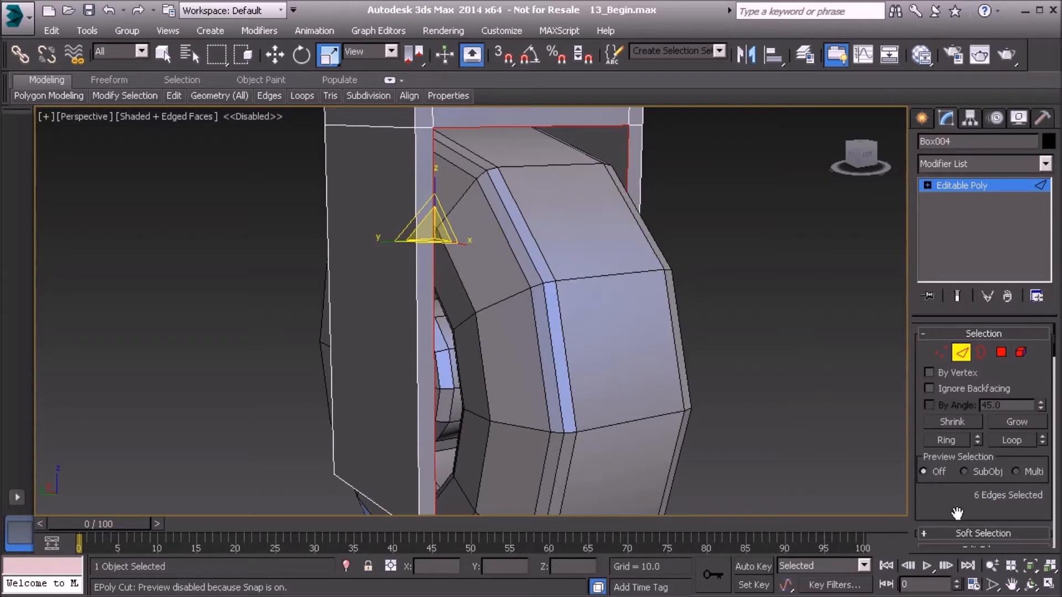
scroll(957, 513, "down", 5)
middle_click_drag(714, 390, 314, 223, "alt")
In the Front view, connect the vertical edges of both fork arms below the upper loop with 2 segments, pinch 0 and slide 0
scroll(314, 223, "down", 5)
middle_click_drag(402, 271, 420, 259, "alt")
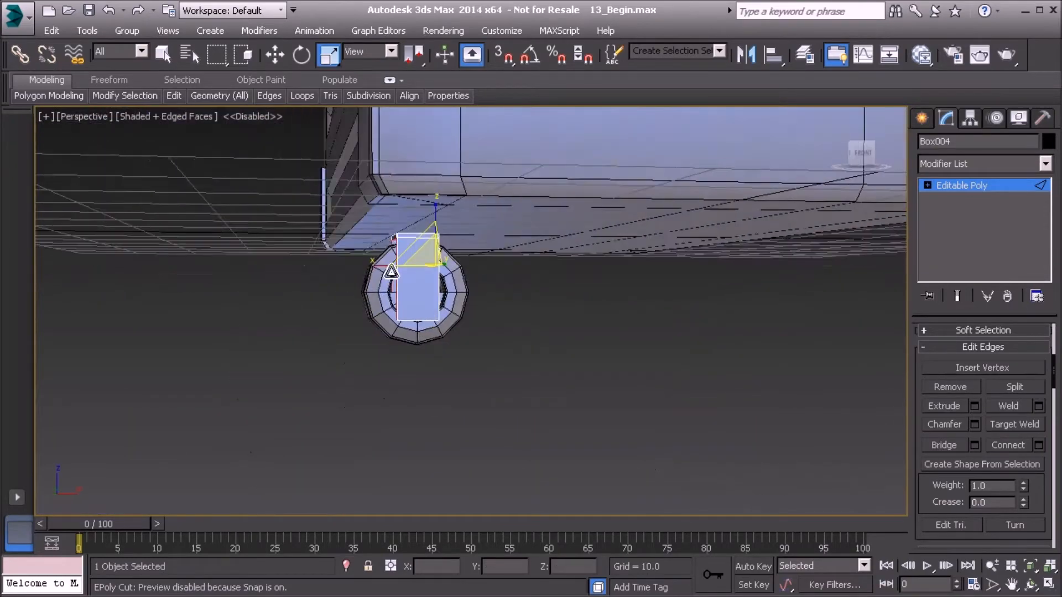
scroll(420, 254, "up", 4)
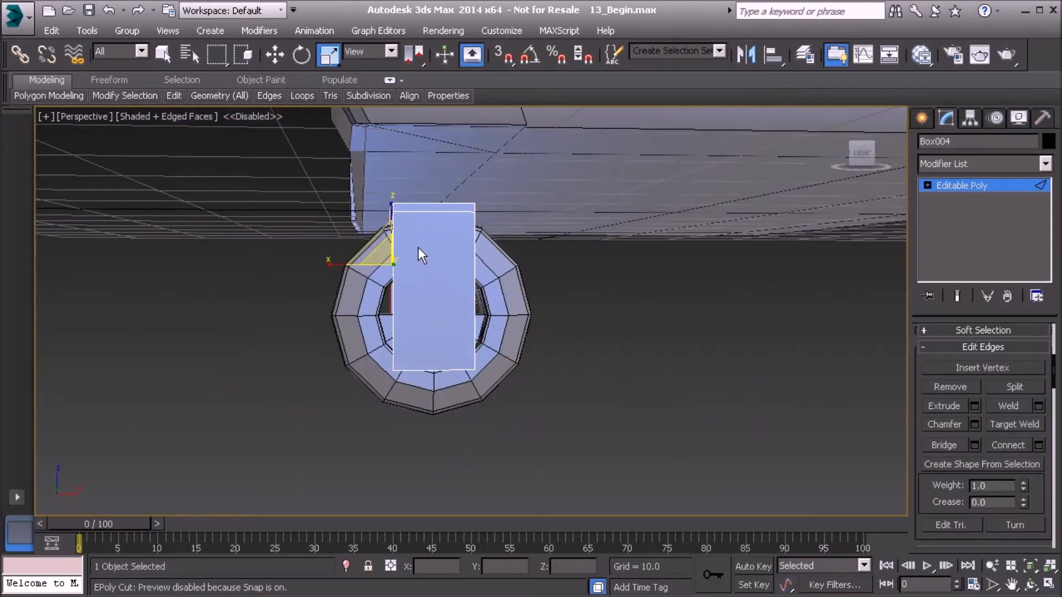
key("f")
middle_click_drag(423, 290, 417, 331)
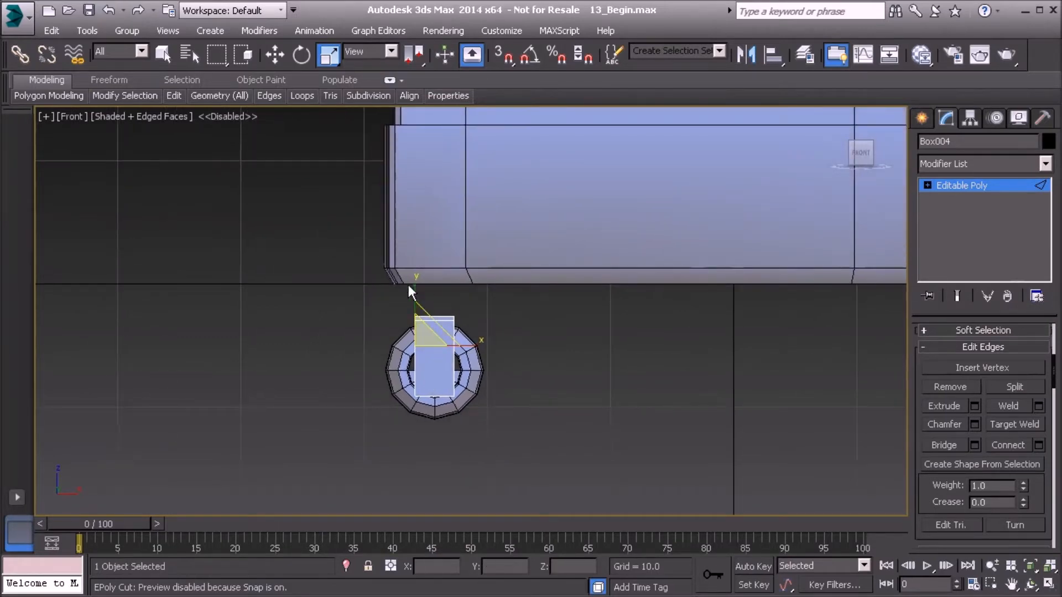
middle_click_drag(426, 244, 407, 315)
scroll(429, 394, "up", 4)
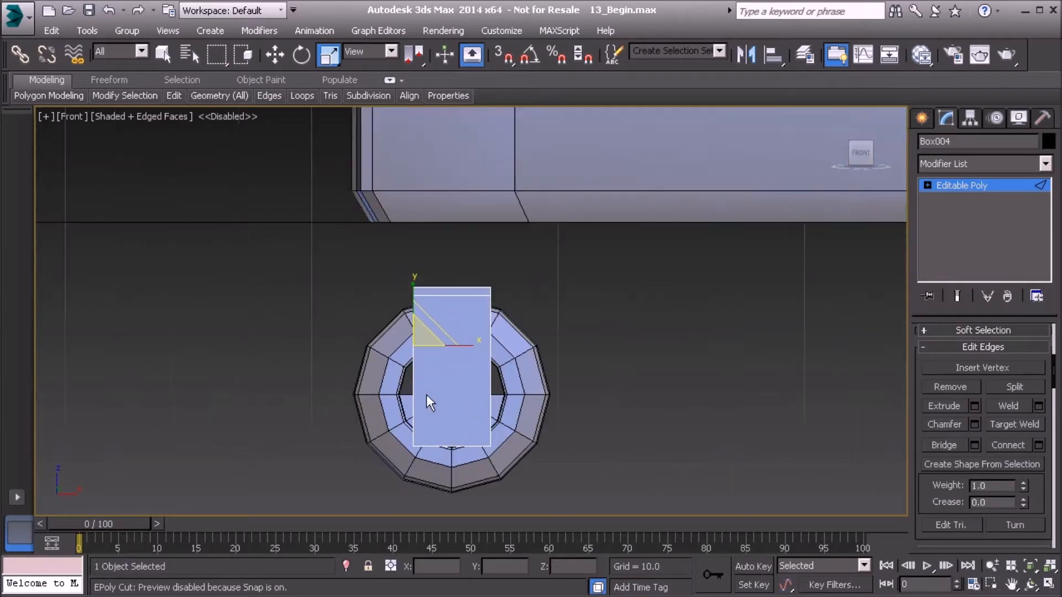
middle_click_drag(429, 393, 418, 349)
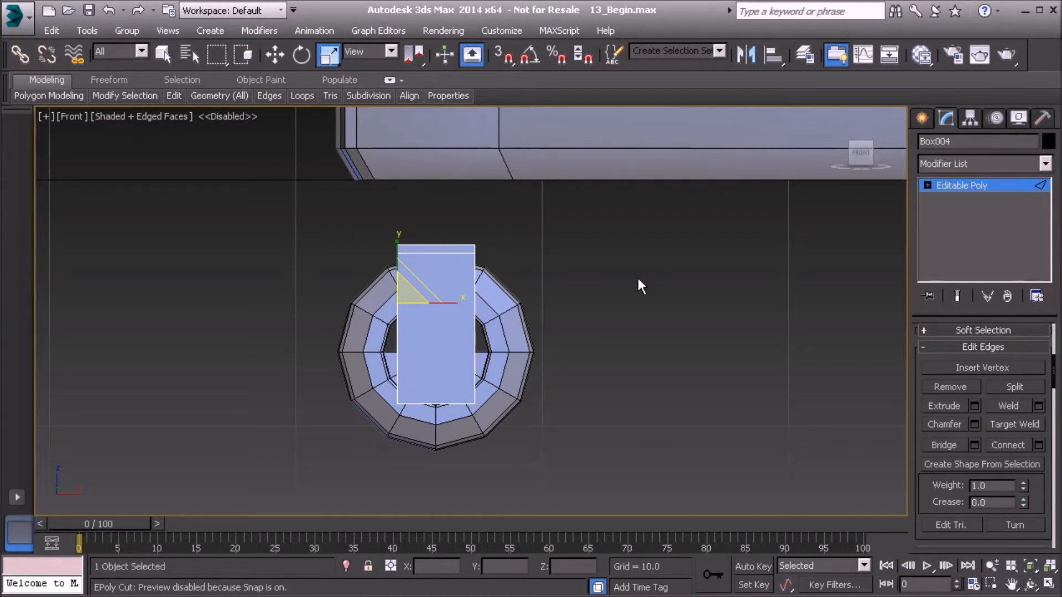
left_click_drag(444, 297, 444, 297)
left_click_drag(331, 315, 645, 351)
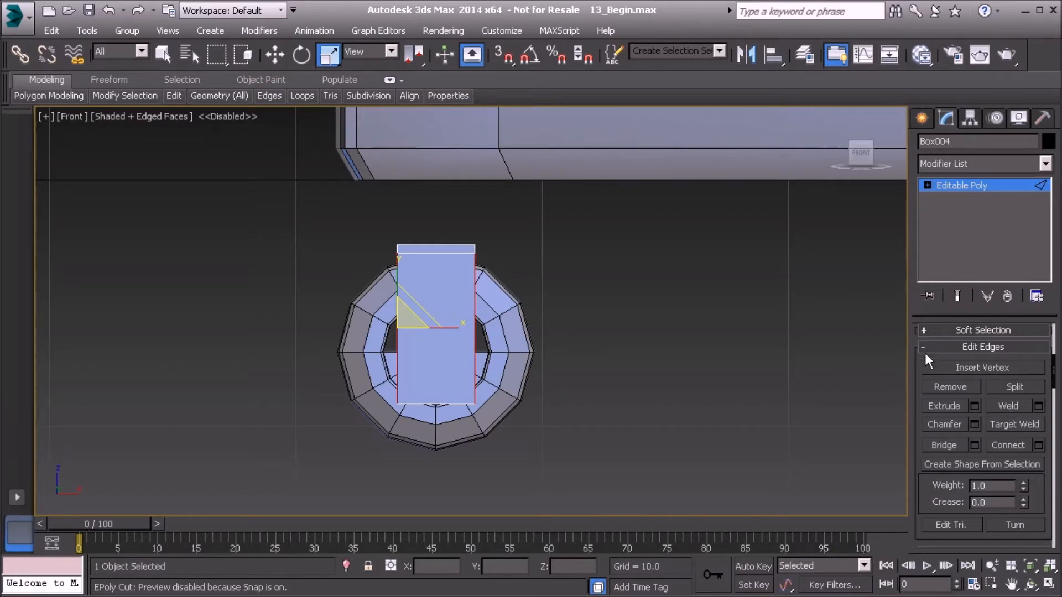
left_click(1038, 445)
left_click(509, 345)
type("83")
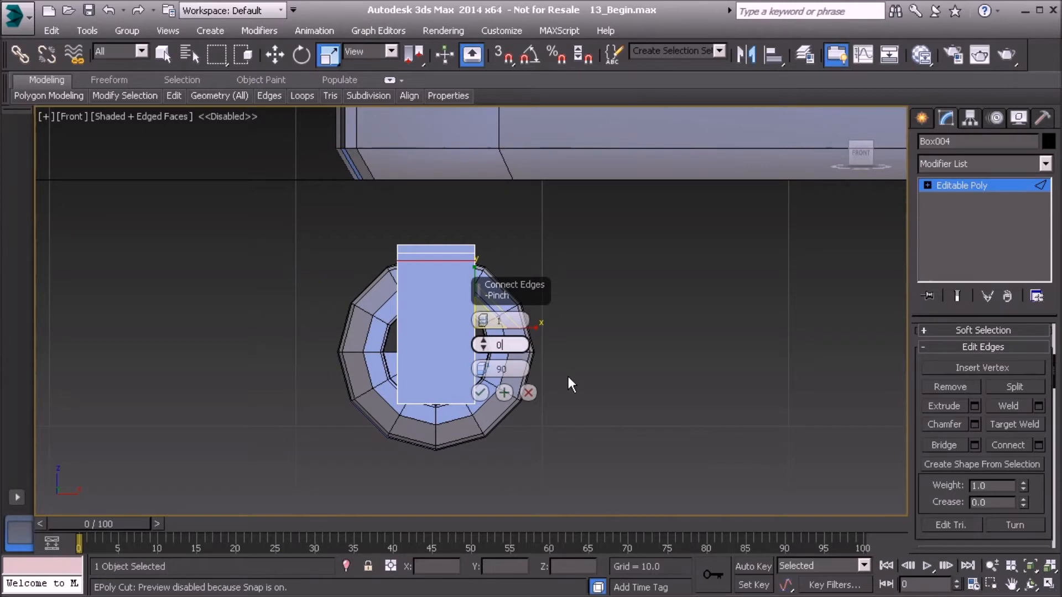
left_click(510, 368)
type("0")
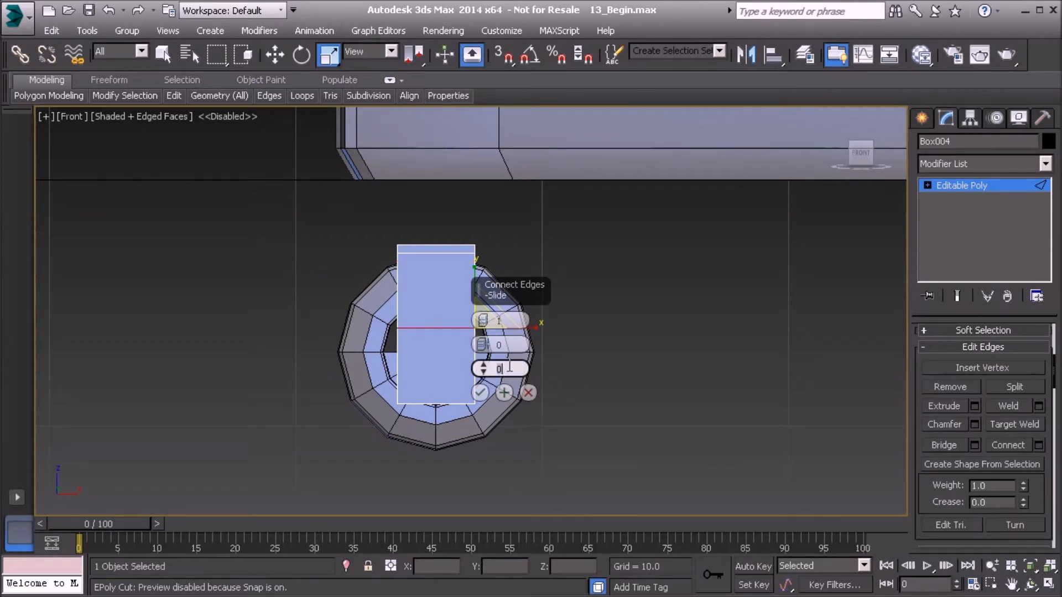
left_click(485, 325)
type("2")
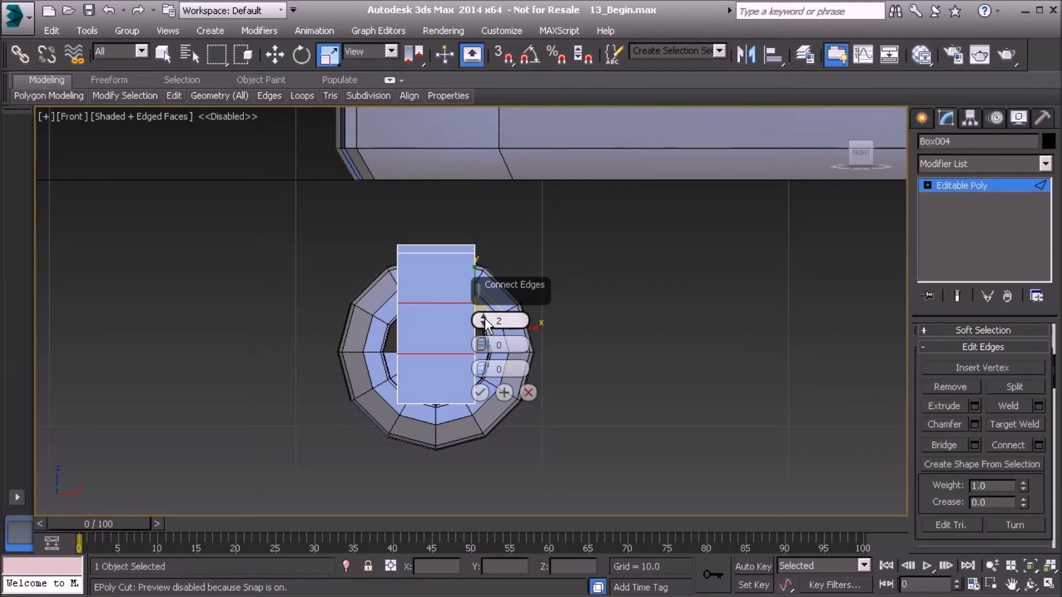
mouse_move(411, 352)
middle_mouse_down()
mouse_move(341, 362)
mouse_move(366, 376)
middle_mouse_up()
key("F3")
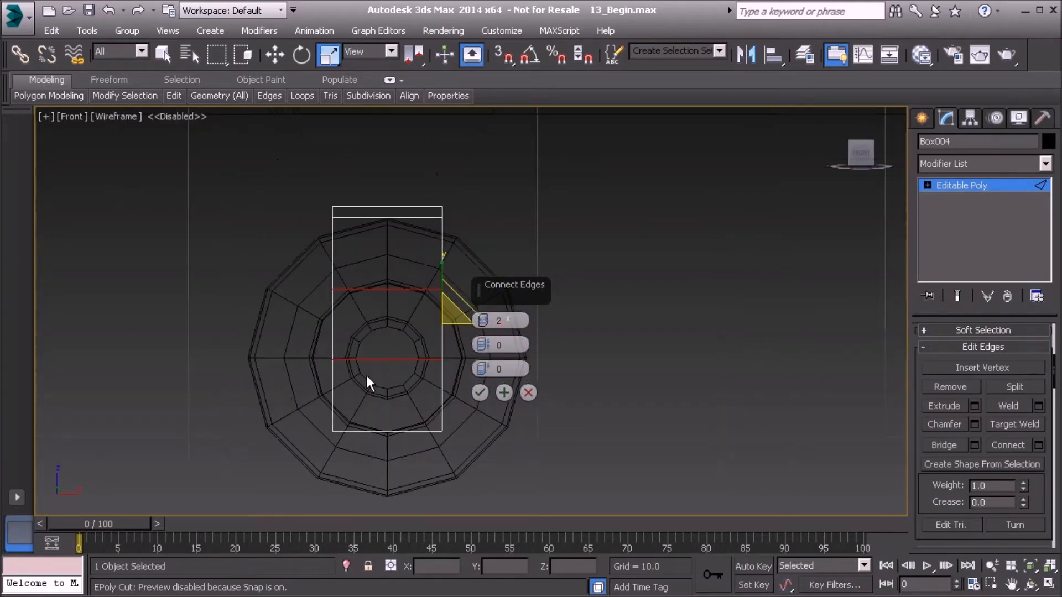
scroll(366, 373, "up", 2)
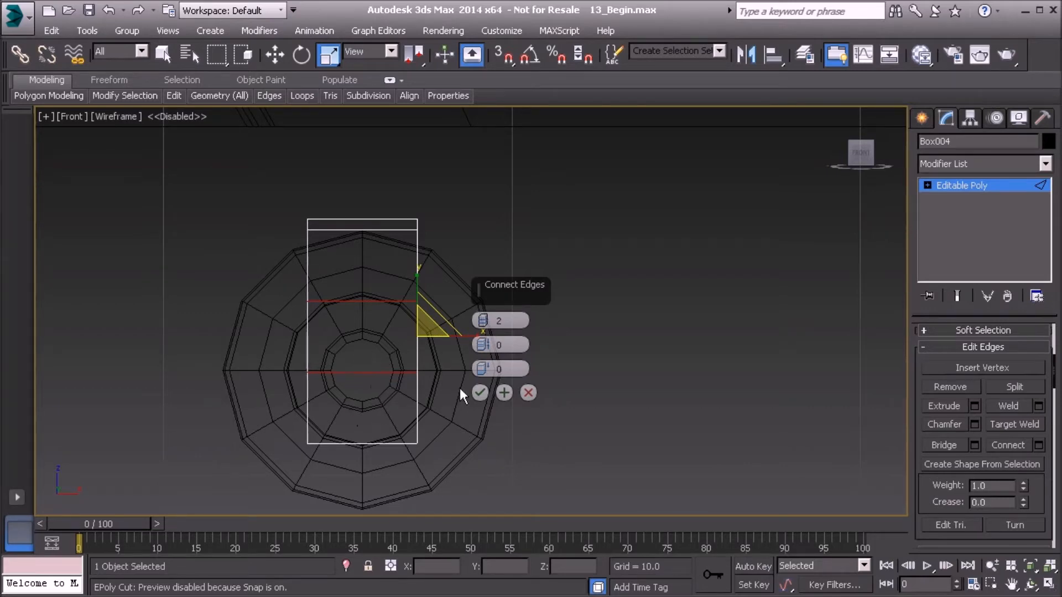
left_click(480, 392)
Raise the fork's two lowest vertex rows to about Z -7.3 and the row above them to about Z -4.5
key("1")
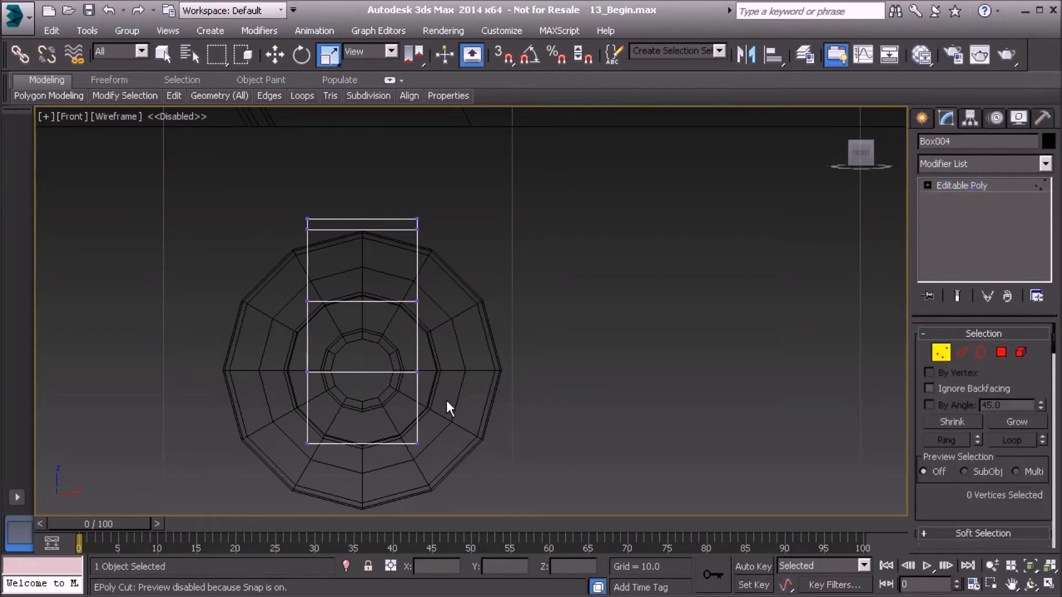
left_click_drag(471, 467, 471, 466)
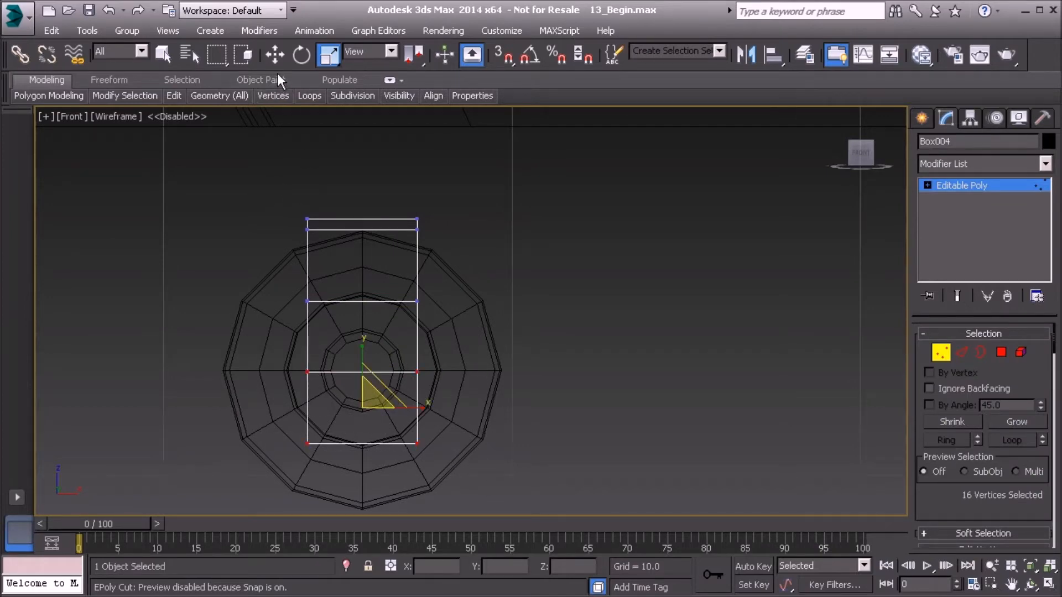
left_click(275, 54)
left_click_drag(360, 371, 356, 346)
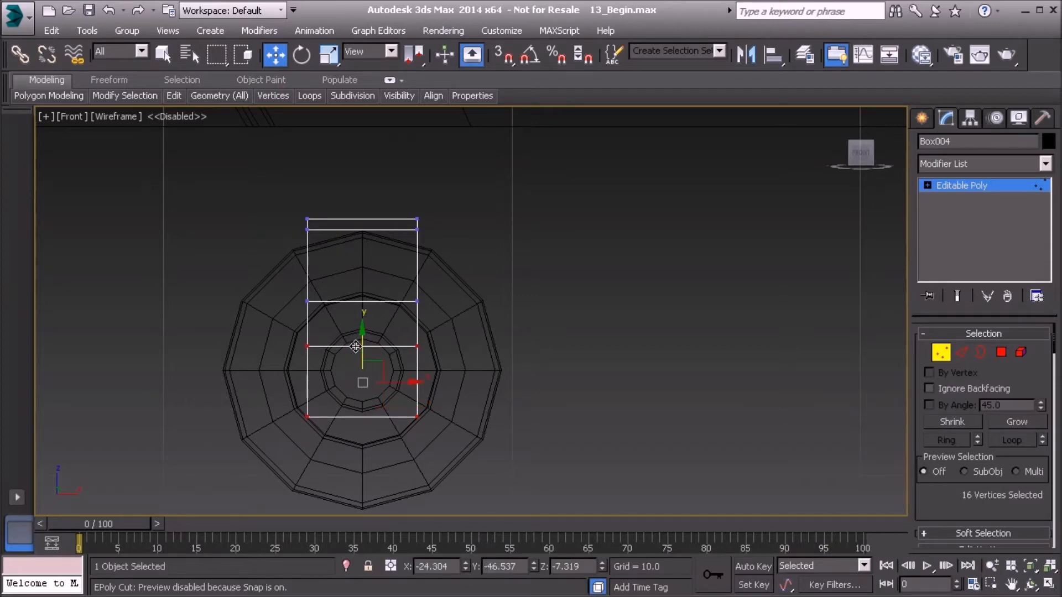
left_click_drag(269, 274, 454, 315)
left_click_drag(363, 272, 364, 252)
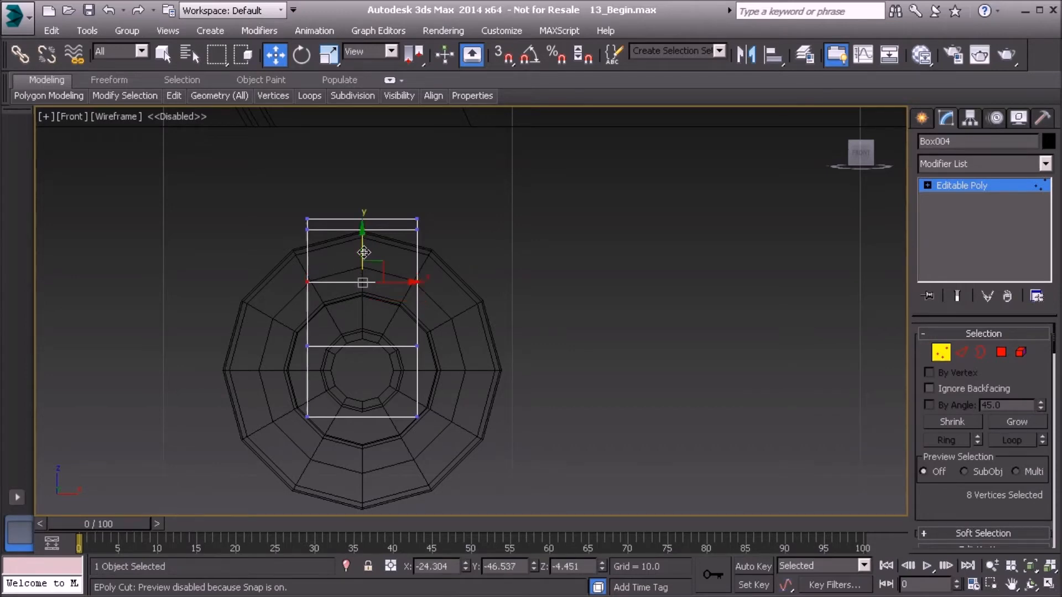
Shift the fork's two lowest vertex rows about 1.6 units along positive X to slant the arms
scroll(341, 301, "down", 3)
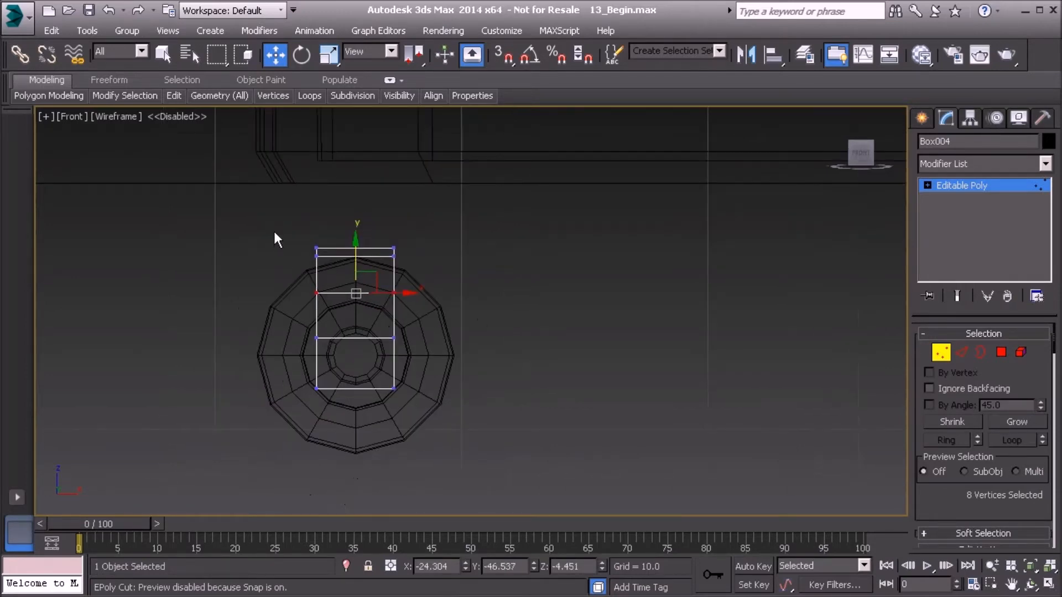
left_click_drag(325, 254, 420, 305)
left_click_drag(269, 308, 455, 416)
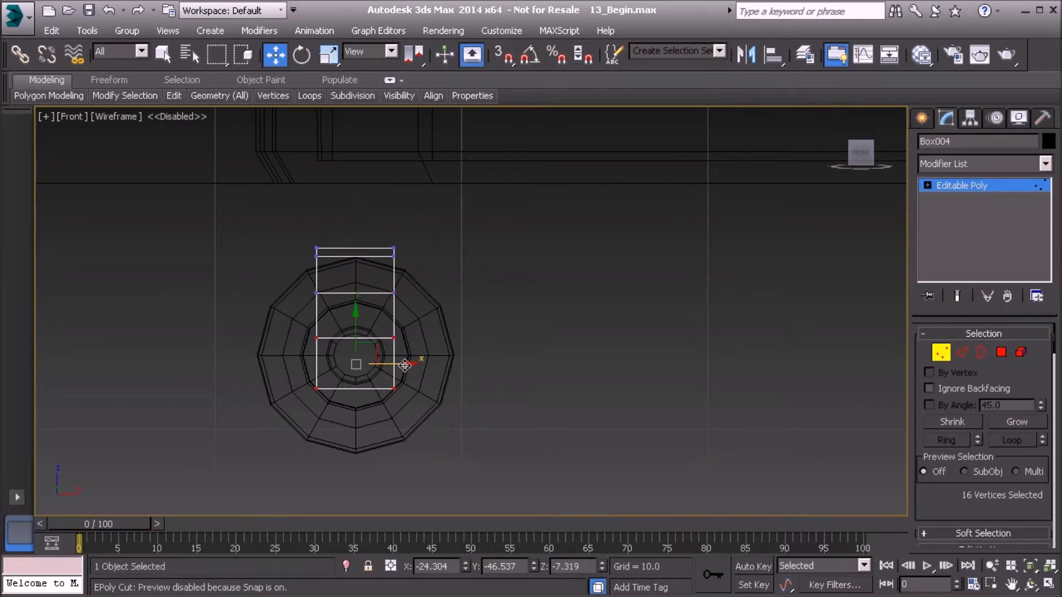
left_click_drag(406, 365, 444, 365)
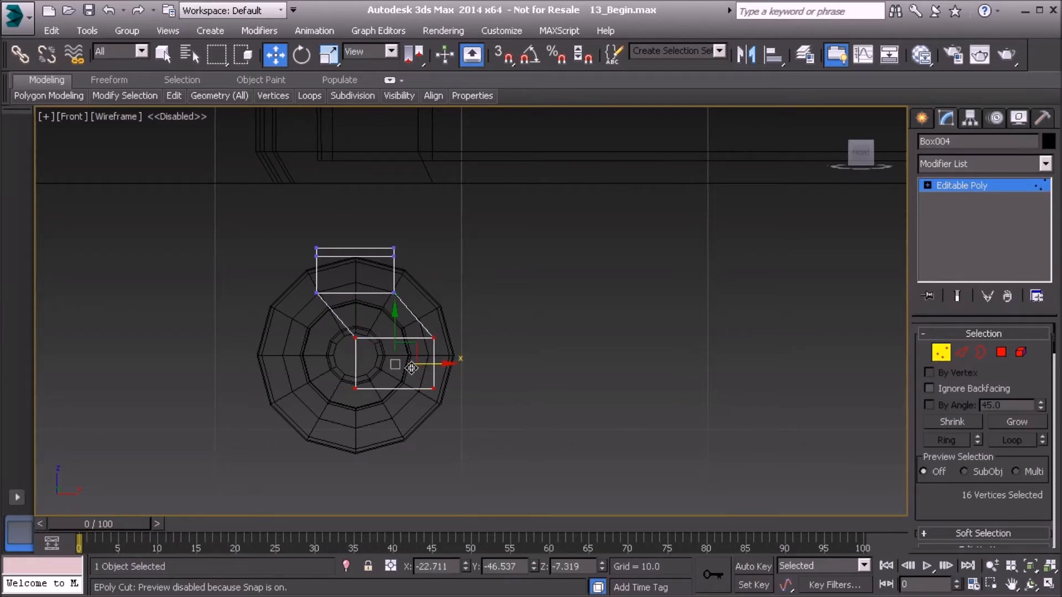
Leave vertex editing and move the wheel along positive X until it is centred on the offset lower part of the fork
left_click(942, 354)
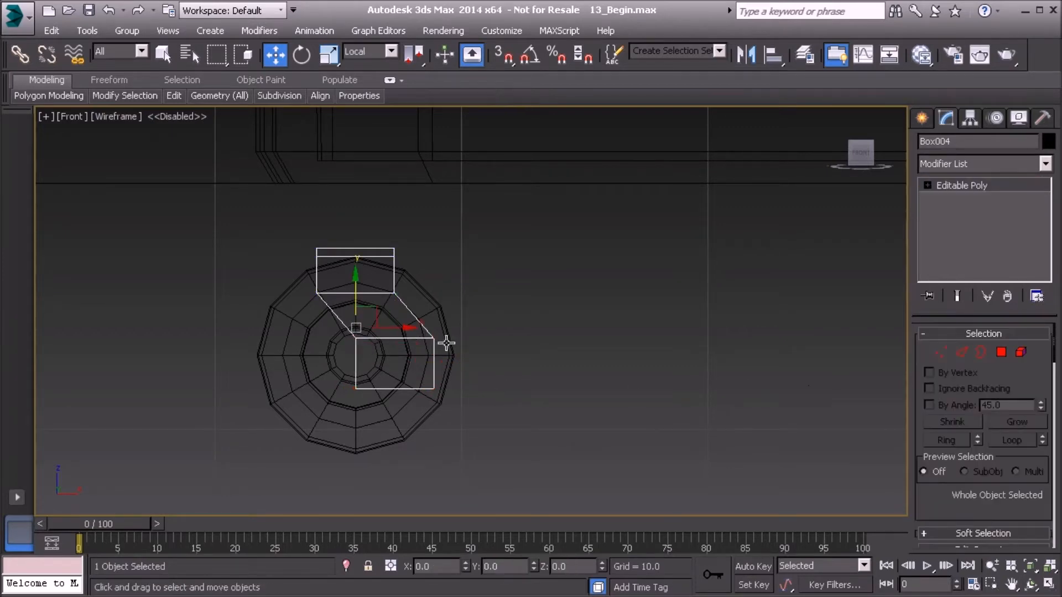
left_click(426, 351)
left_click_drag(401, 355, 442, 356)
scroll(408, 376, "up", 3)
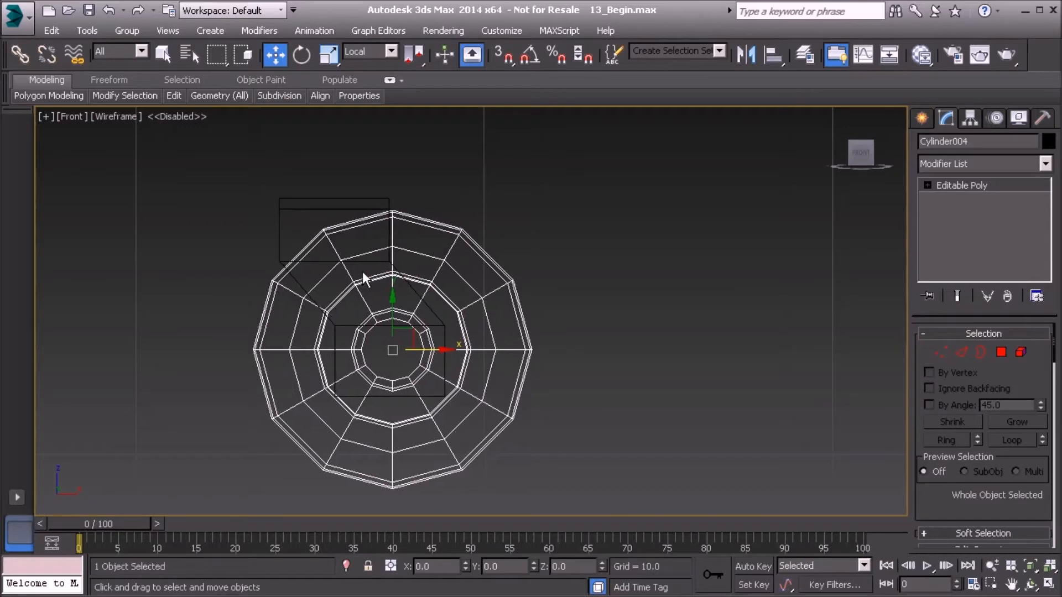
middle_click_drag(583, 303, 566, 310)
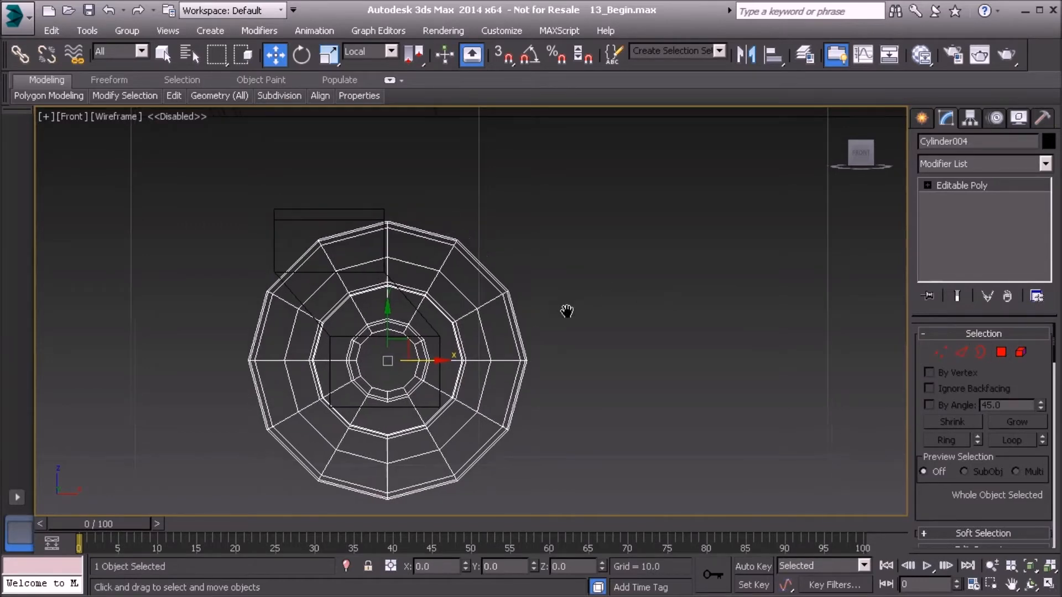
In shaded Perspective, connect the ring of crosswise edges on the fork with 2 segments, pinch 0 and slide 0
left_click(360, 222)
key("p")
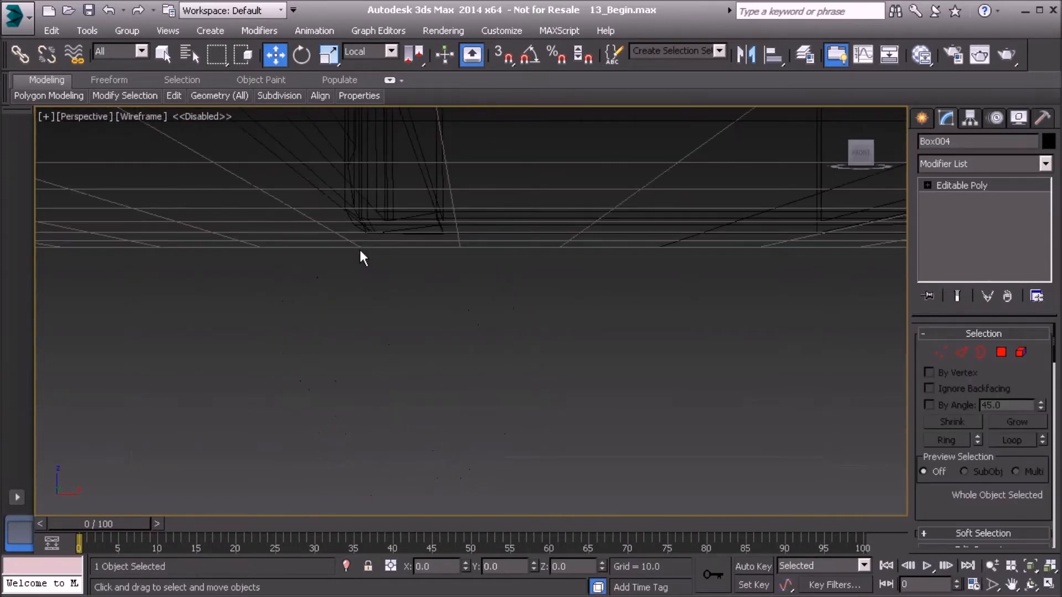
key("F3")
middle_click_drag(339, 287, 531, 352, "alt")
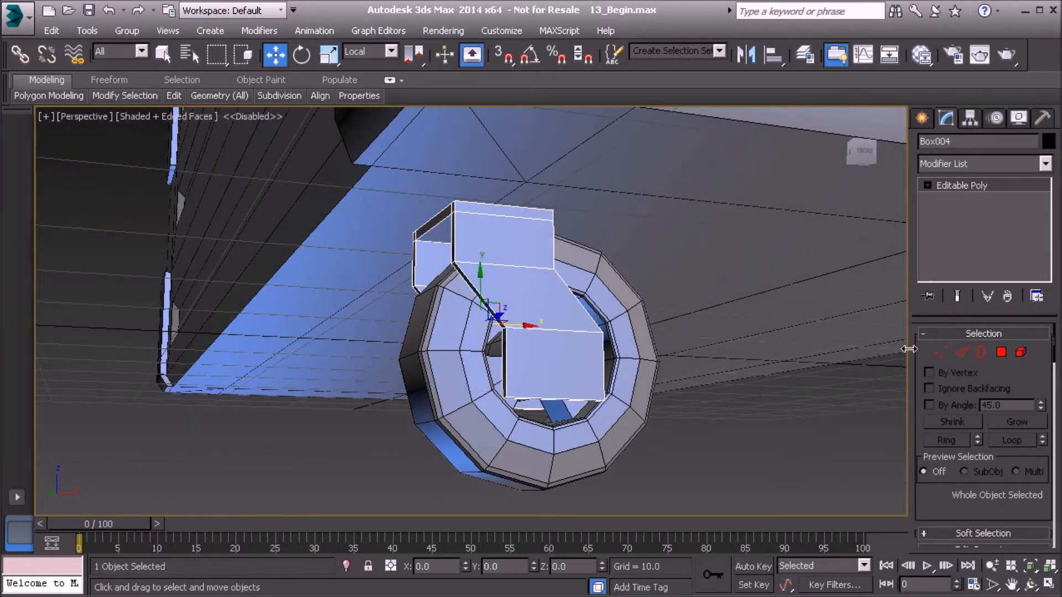
left_click(961, 352)
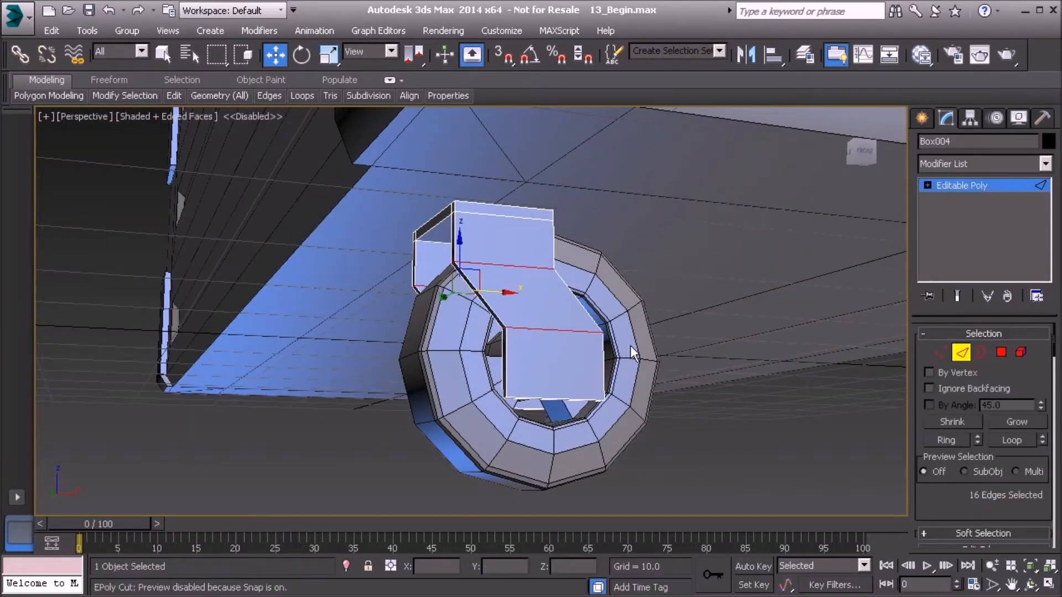
left_click(557, 330)
left_click(934, 440)
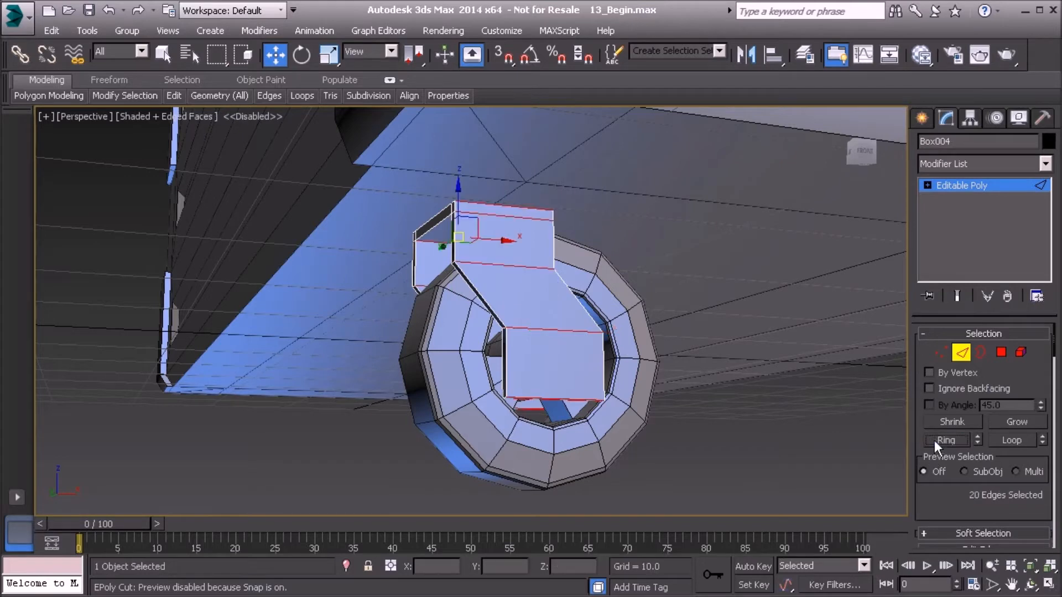
scroll(1010, 503, "down", 3)
left_click(1038, 514)
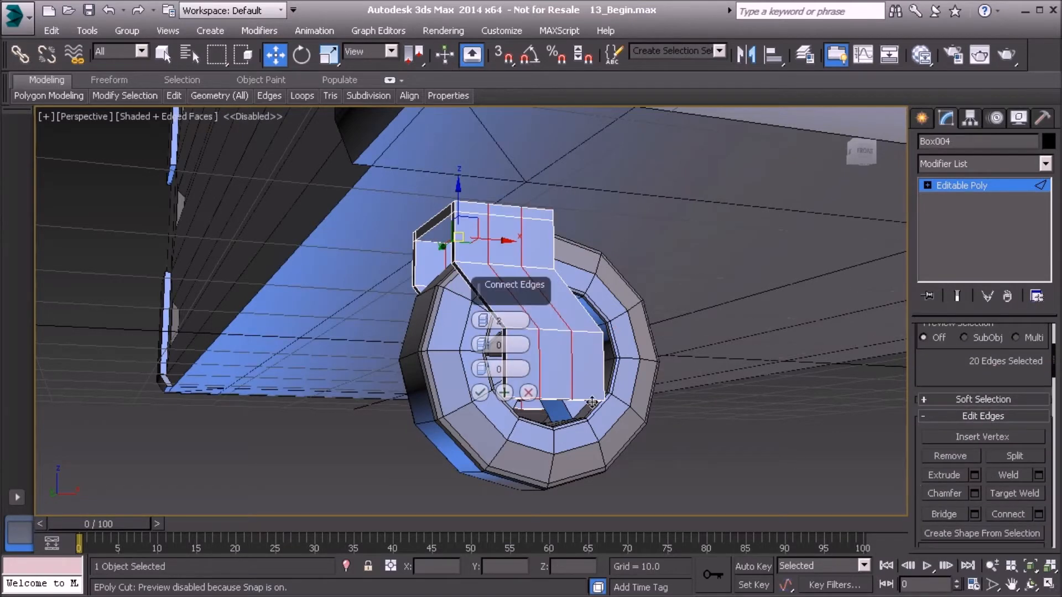
middle_click_drag(537, 399, 255, 376)
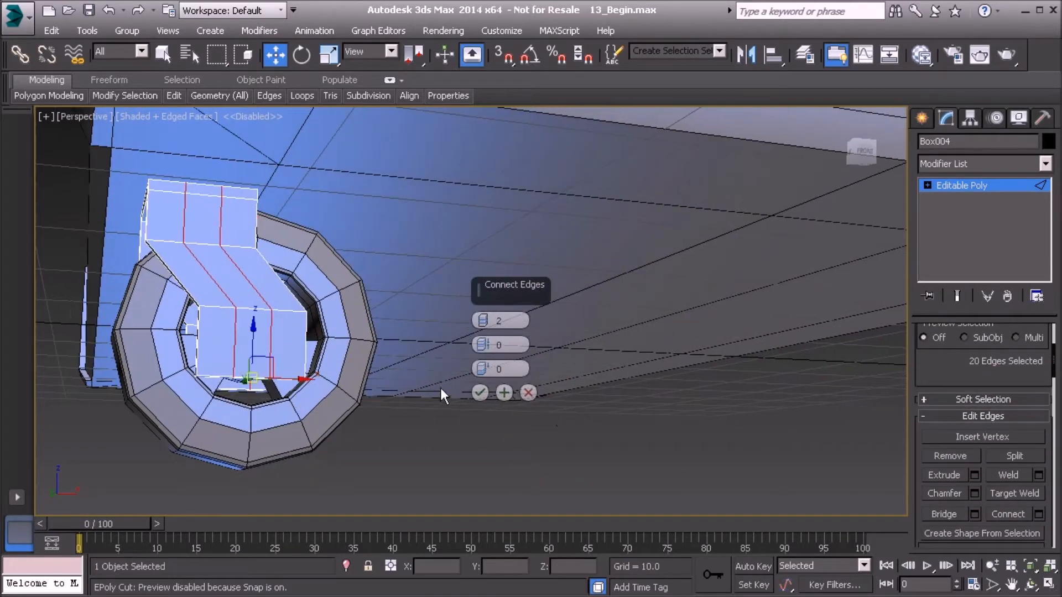
left_click(479, 392)
middle_click_drag(356, 389, 411, 395)
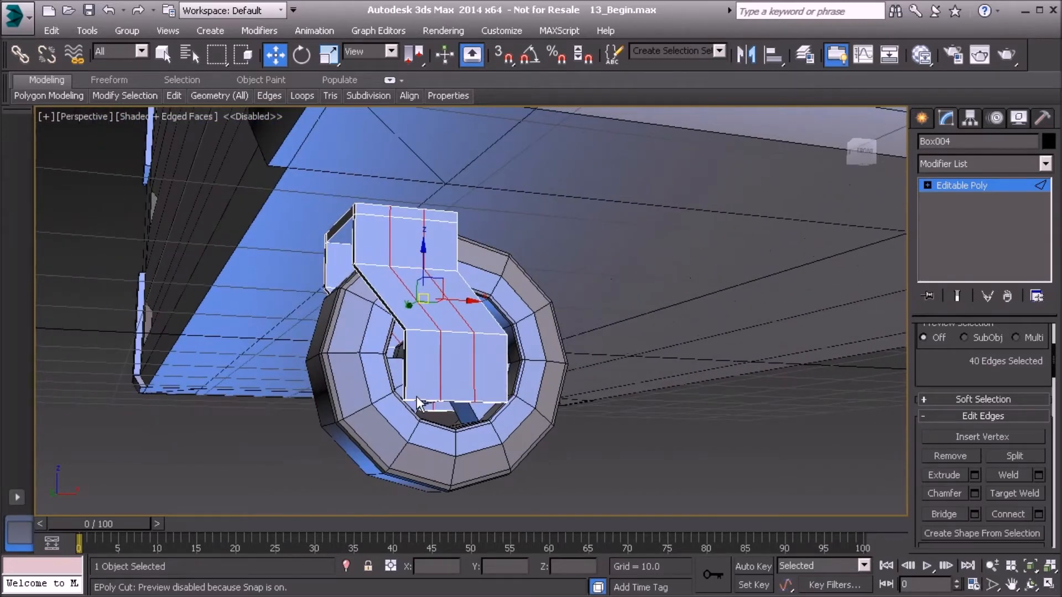
In the Front view, raise the outer bottom corner vertices of the fork arms to about Z -7.7
key("f")
scroll(413, 396, "up", 2)
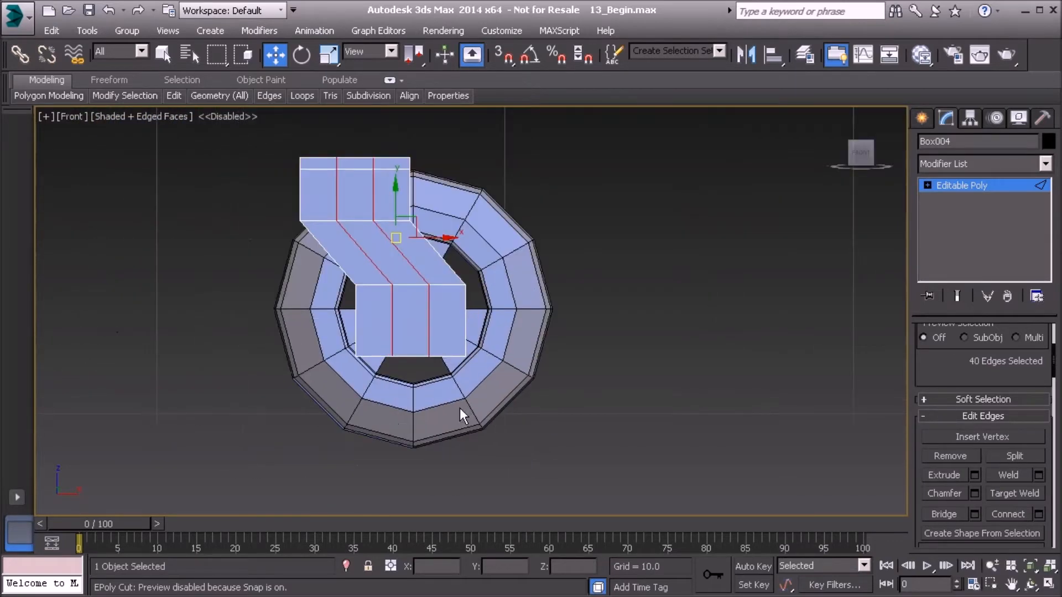
key("1")
left_click_drag(368, 348, 406, 411)
left_click_drag(476, 362, 532, 410, "ctrl")
left_click_drag(445, 348, 446, 315)
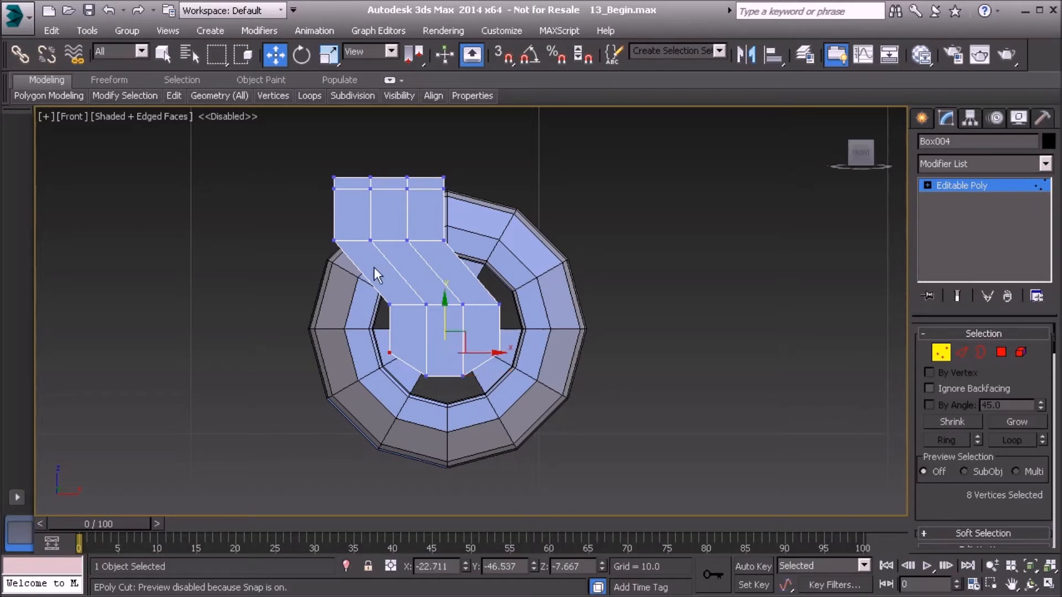
Try to spread the fork's two inner vertex columns apart by scaling them along X
key("alt+c")
left_click(402, 177)
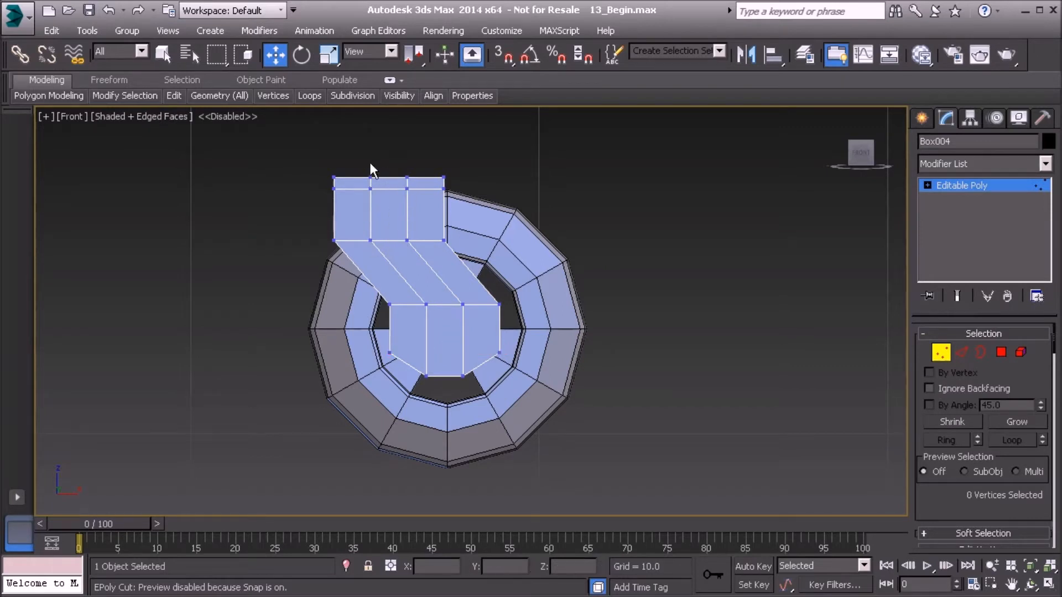
left_click_drag(394, 260, 476, 389)
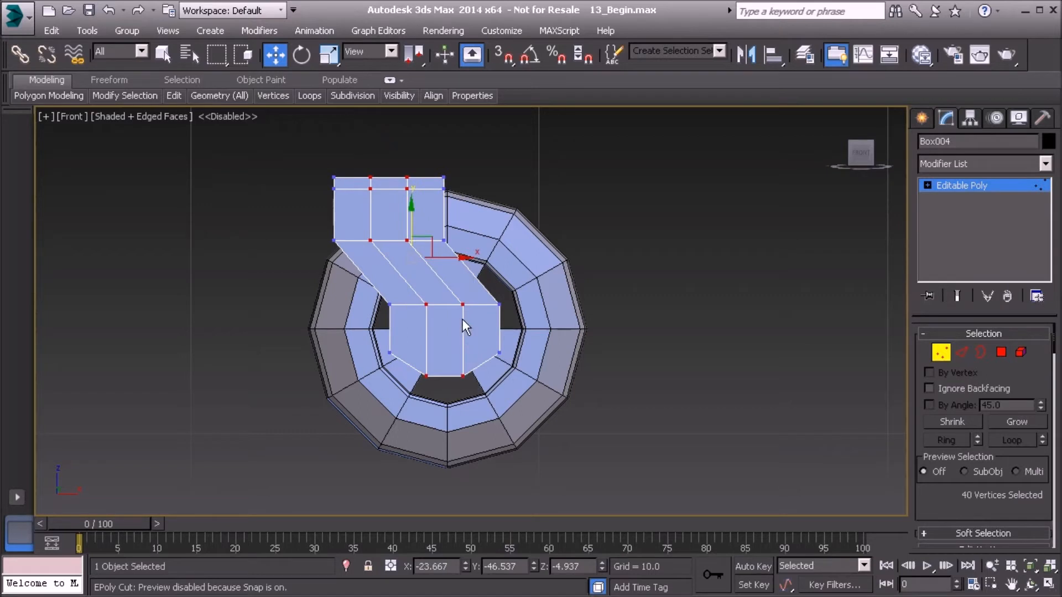
left_click(327, 61)
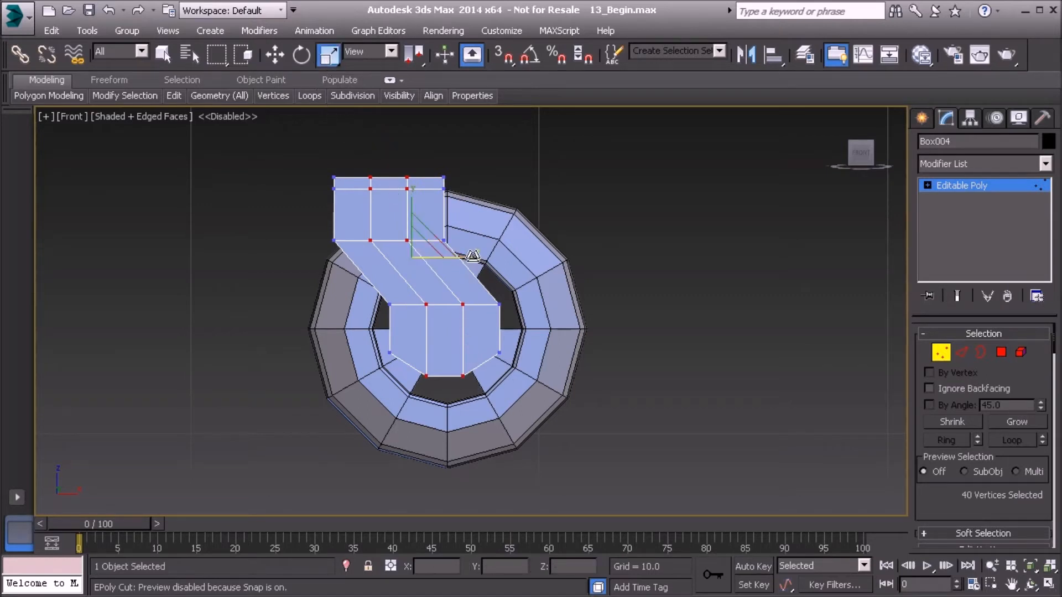
left_click_drag(473, 256, 490, 256)
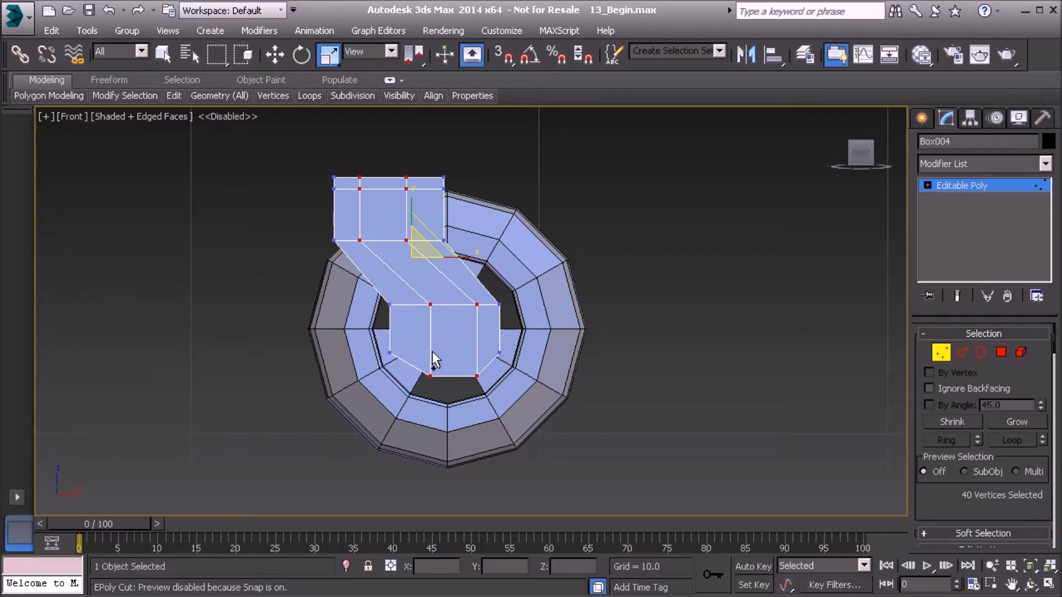
key("ctrl+z")
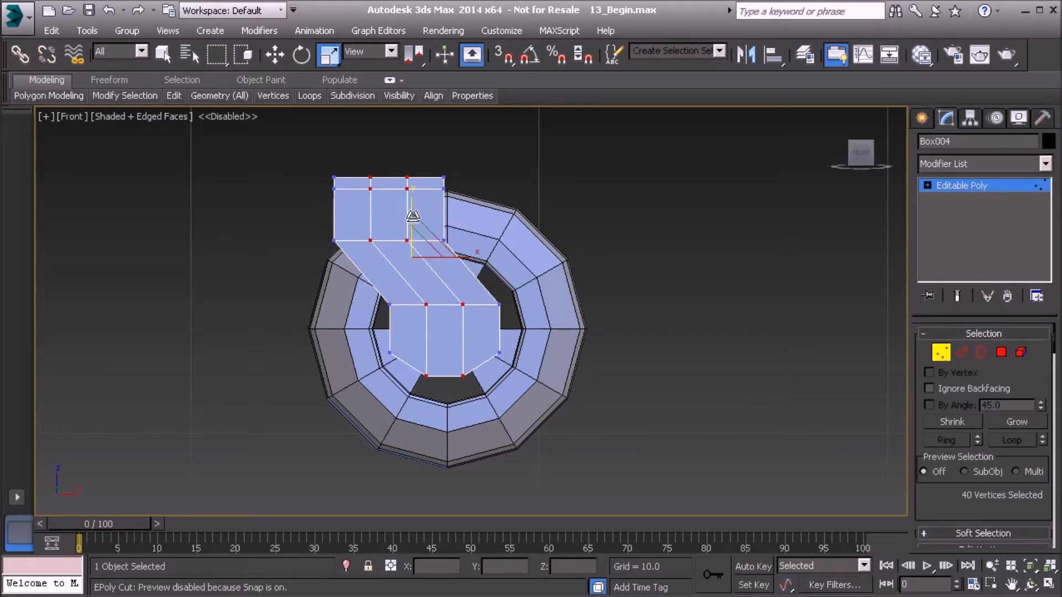
Move the fork's two inner vertex columns apart, one along positive X and the other along negative X
left_click(272, 58)
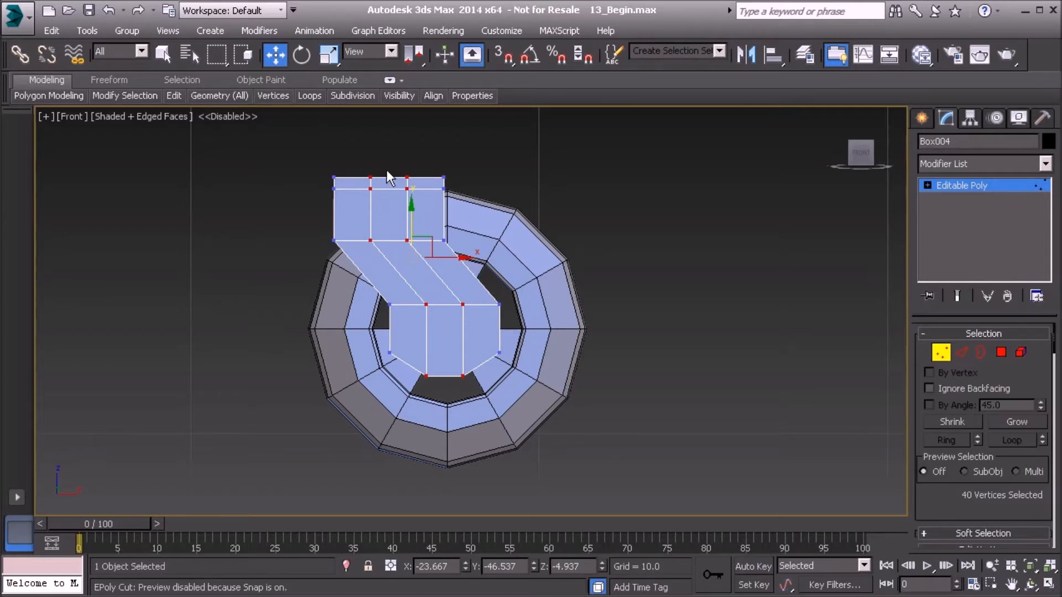
left_click_drag(422, 261, 399, 168)
left_click_drag(467, 357, 468, 359, "ctrl")
left_click_drag(469, 258, 493, 258)
left_click_drag(391, 251, 389, 249)
left_click_drag(403, 289, 447, 382, "ctrl")
left_click_drag(431, 261, 417, 259)
Connect the crosswise edges between the fork's two inner columns with a single centred edge loop
key("2")
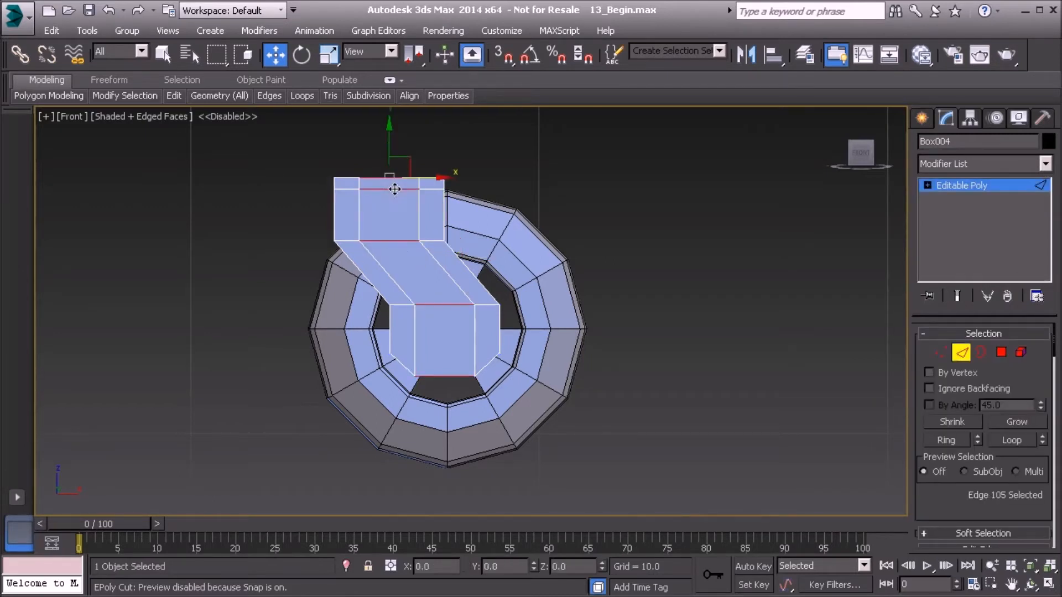
scroll(1025, 503, "down", 4)
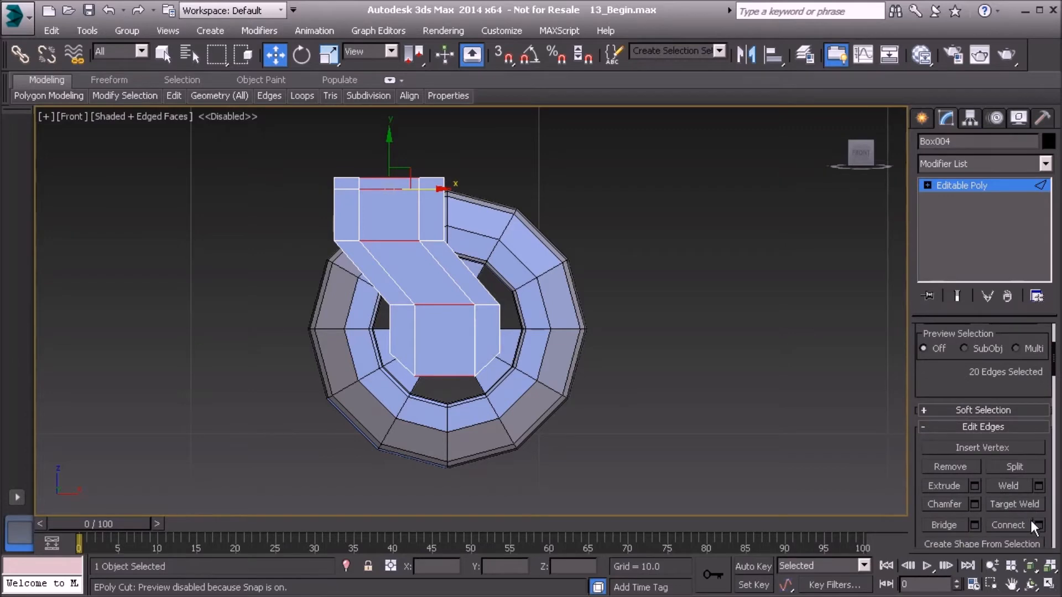
left_click(1016, 526)
key("ctrl+z")
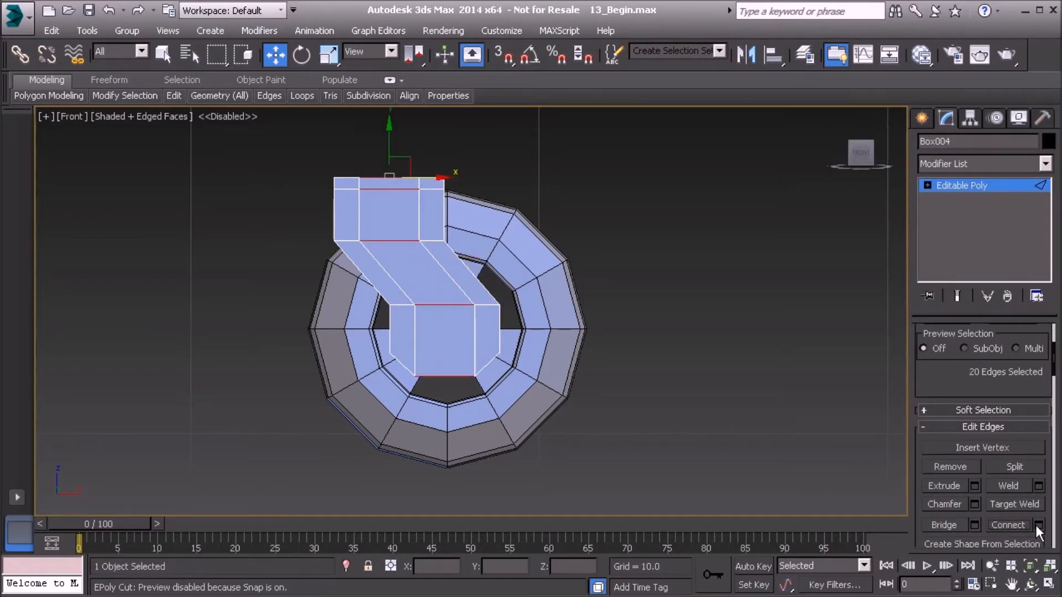
left_click(1038, 524)
left_click_drag(485, 322, 484, 324)
left_click(481, 392)
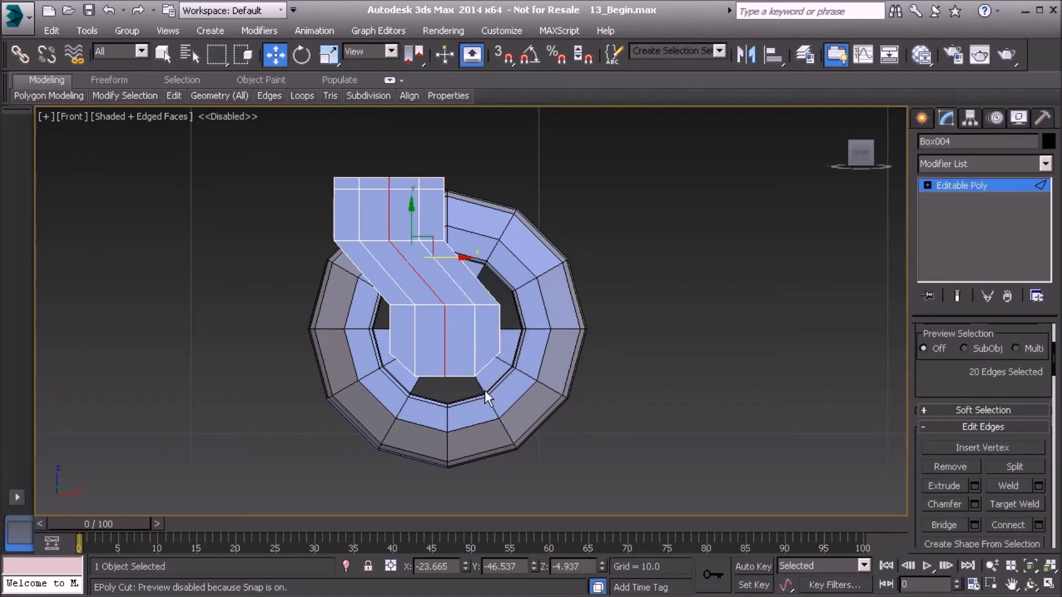
Lower the fork's bottom centre vertices to about Z -8.5 to round the arm ends, and deselect the fork
key("1")
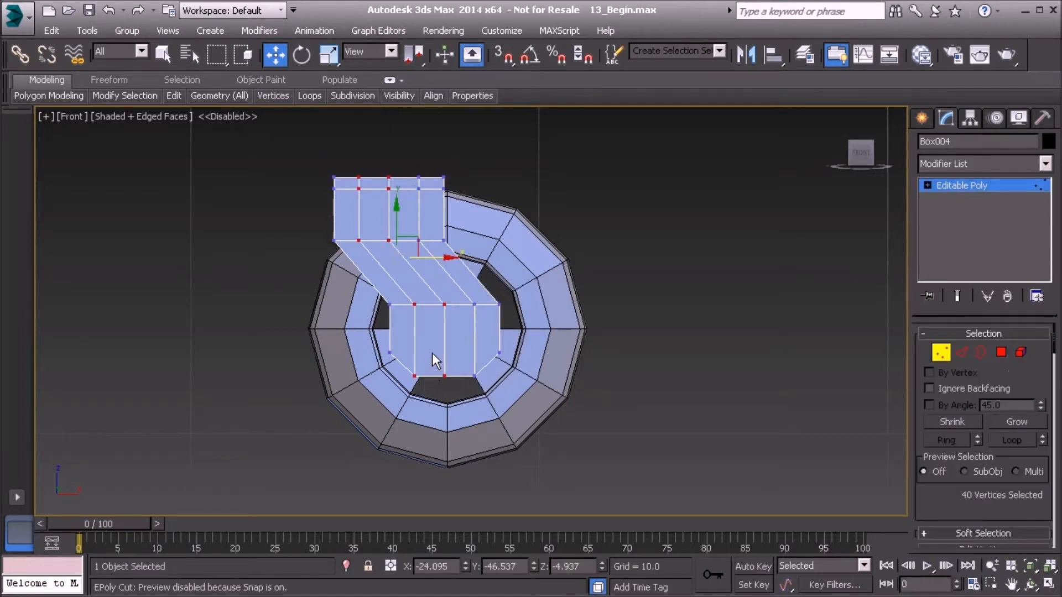
left_click_drag(456, 403, 455, 401)
left_click_drag(446, 345, 444, 350)
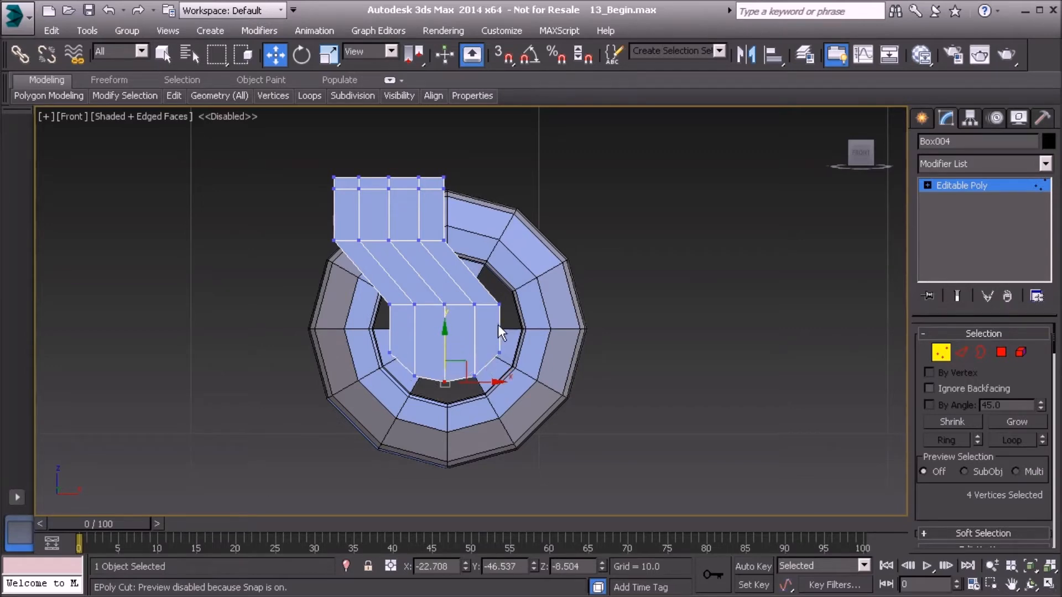
left_click(942, 354)
left_click(663, 268)
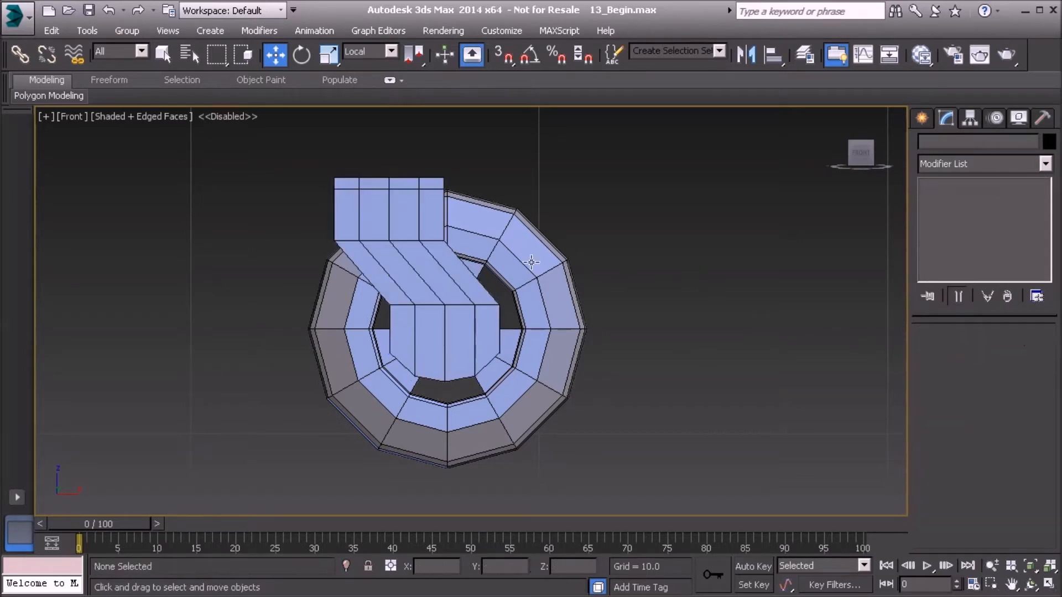
Select the tool chest body in a Perspective view from below its corner
scroll(430, 257, "down", 3)
key("p")
scroll(427, 261, "down", 5)
middle_click_drag(431, 266, 461, 342, "alt")
middle_click_drag(496, 181, 551, 275, "alt")
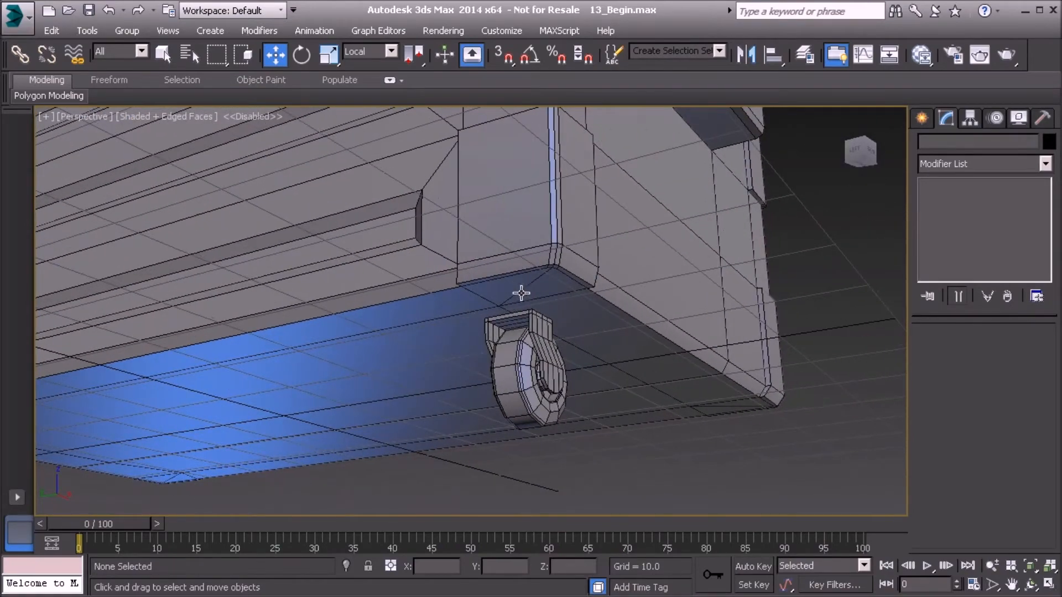
middle_click_drag(545, 296, 497, 372, "alt")
left_click(472, 302)
middle_click_drag(471, 302, 464, 354, "alt")
Select the four corner polygons on the underside of the tool chest body
left_click(1001, 353)
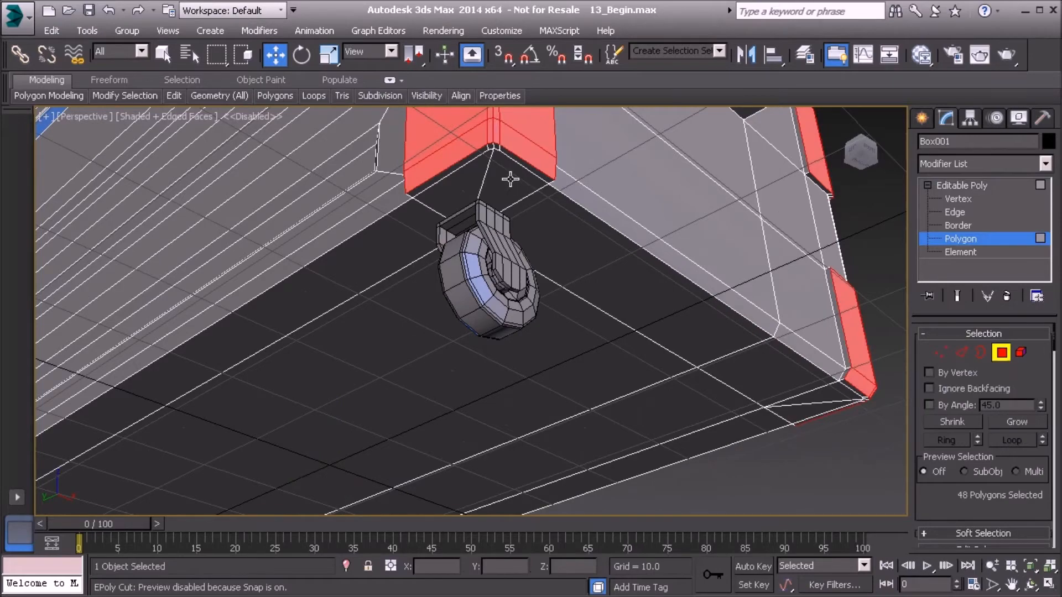
left_click(473, 182)
left_click(514, 169, "ctrl")
middle_click_drag(629, 270, 536, 257, "alt")
left_click(754, 239, "ctrl")
left_click(753, 272, "ctrl")
scroll(450, 290, "up", 3)
scroll(523, 304, "up", 2)
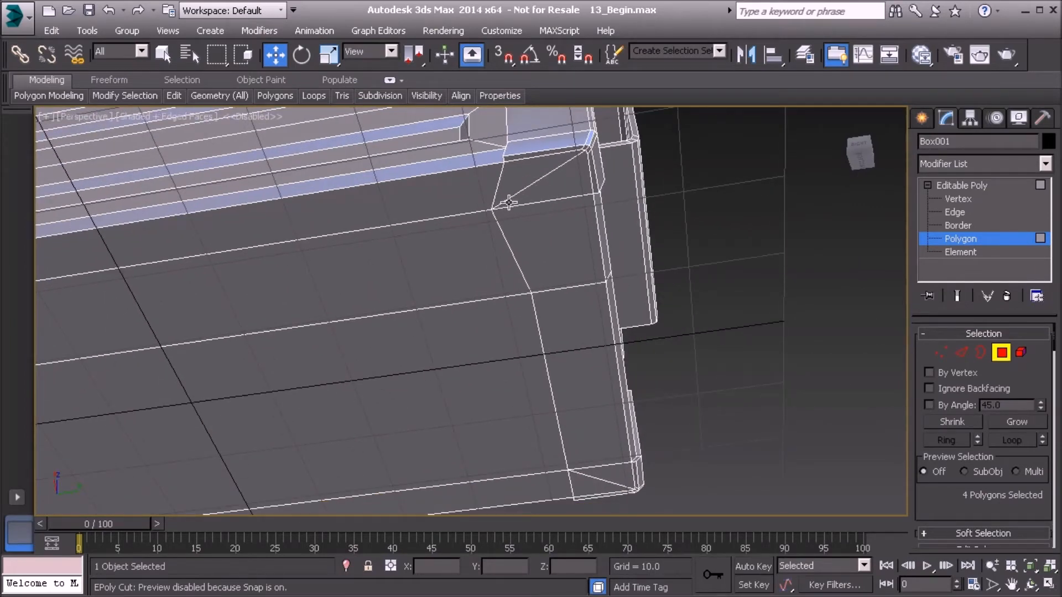
middle_click_drag(496, 230, 526, 200)
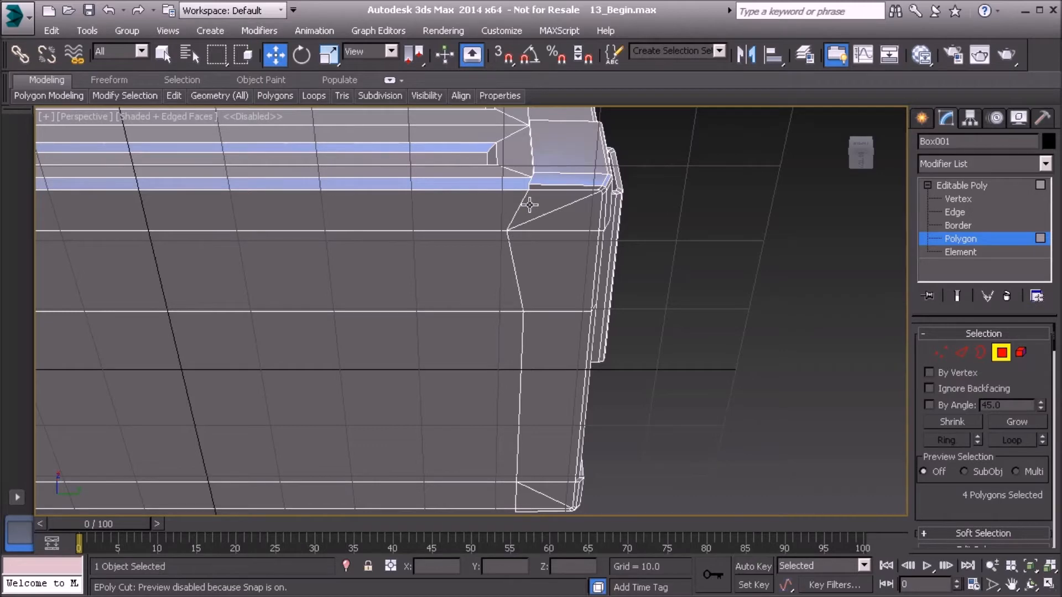
Select the run of edges crossing the full width of the chest's underside near its end
left_click(962, 352)
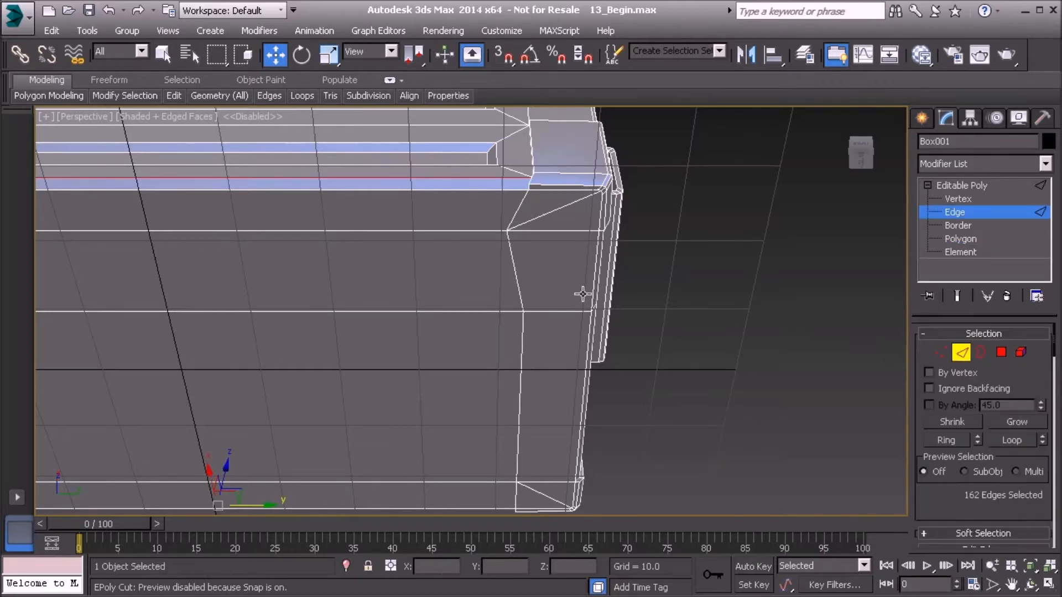
left_click(524, 207)
scroll(529, 189, "up", 3)
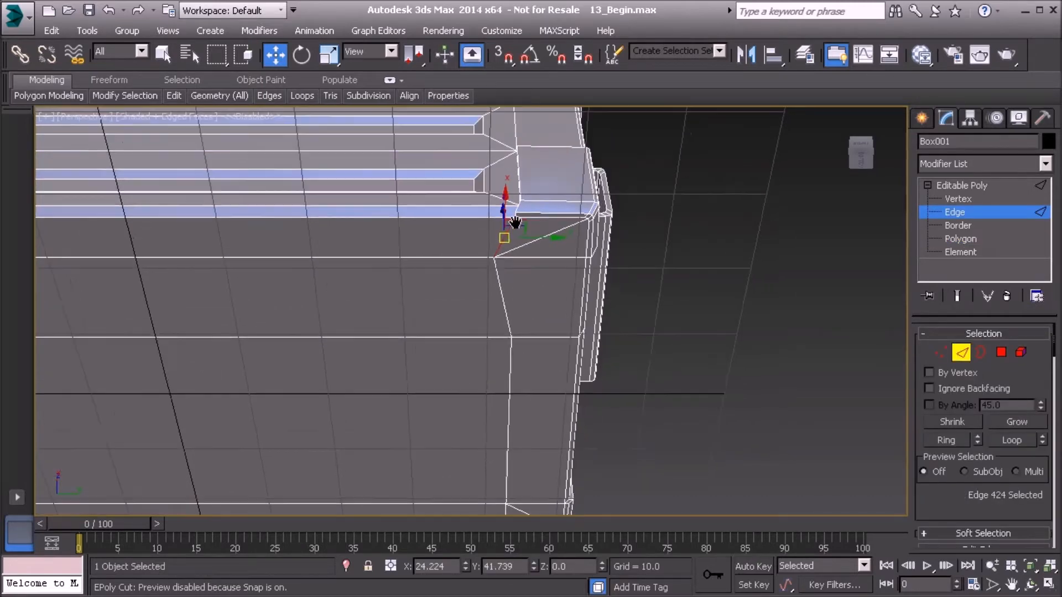
left_click(498, 212)
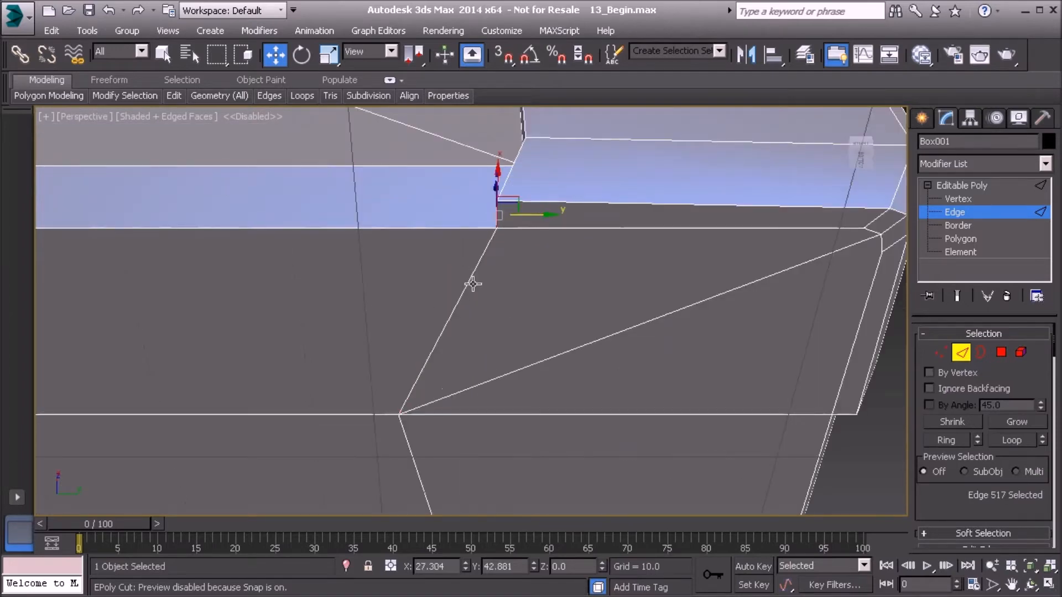
left_click(467, 286, "ctrl")
middle_click_drag(439, 367, 455, 310, "alt")
left_click(459, 310, "ctrl")
left_click(480, 403, "ctrl")
middle_click_drag(482, 403, 502, 305, "alt")
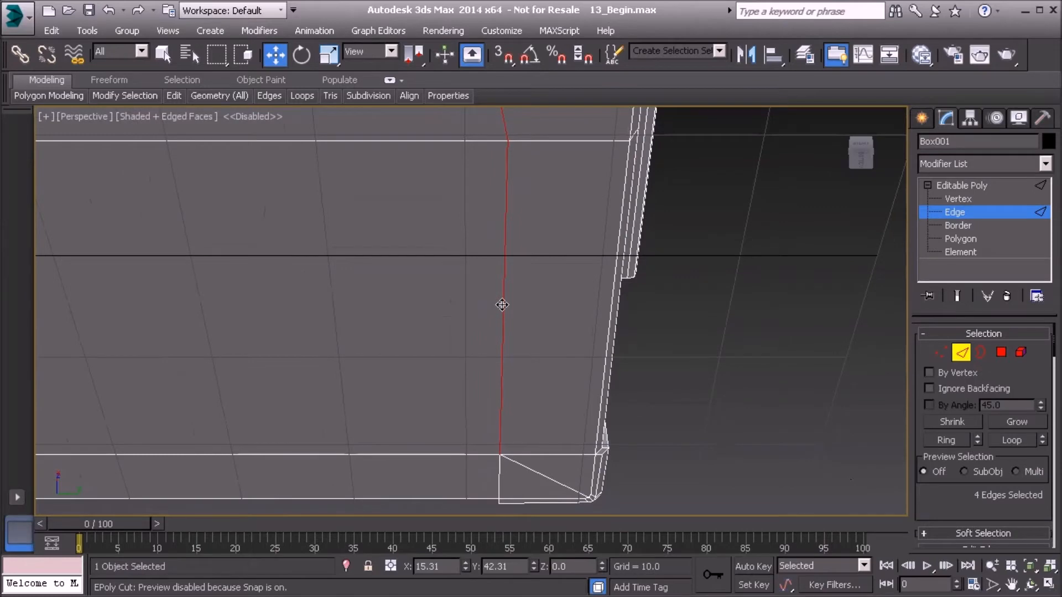
left_click(499, 469, "ctrl")
middle_click_drag(498, 469, 490, 434, "alt")
scroll(543, 273, "down", 5)
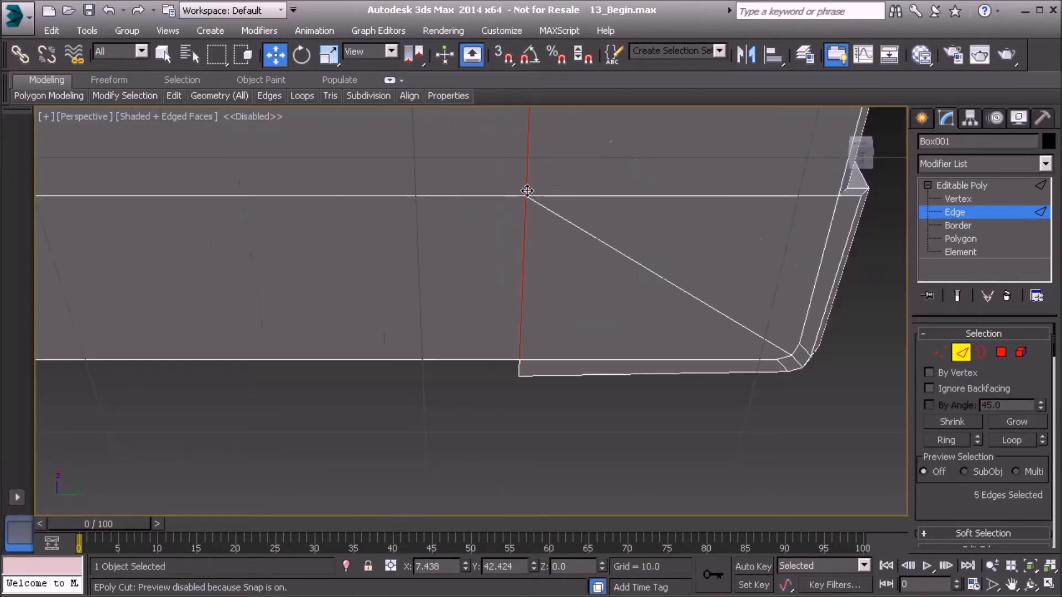
scroll(530, 364, "up", 5)
left_click(497, 359, "ctrl")
Make the selected underside edges planar in Y and shift them along positive Y to about 43.5
scroll(464, 344, "down", 5)
middle_click_drag(564, 355, 524, 269, "alt")
scroll(572, 389, "up", 3)
left_click_drag(1018, 405, 1017, 243)
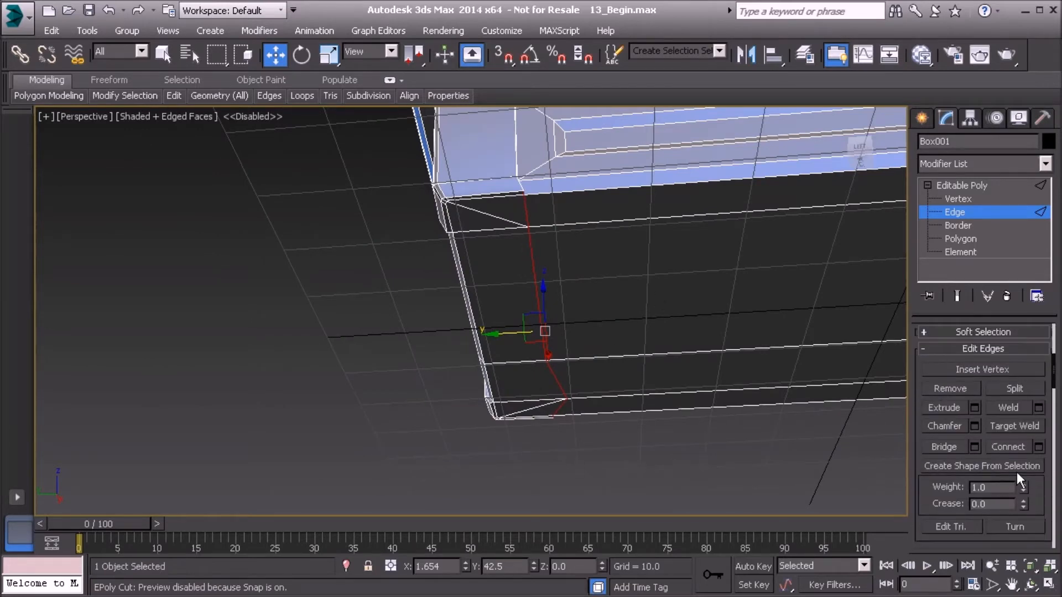
scroll(1000, 463, "down", 10)
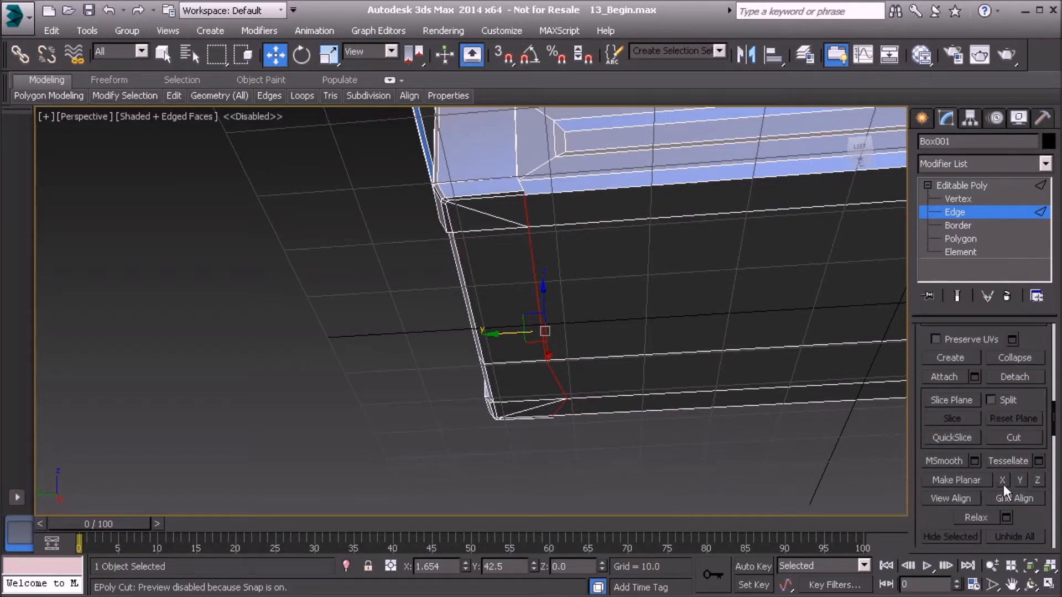
left_click(1019, 481)
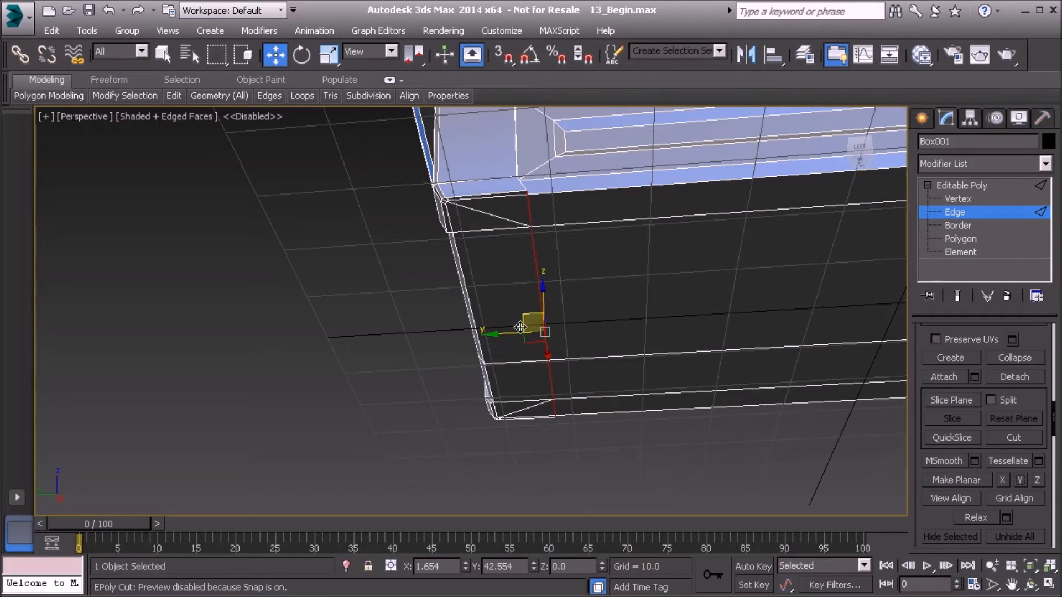
left_click_drag(506, 335, 499, 335)
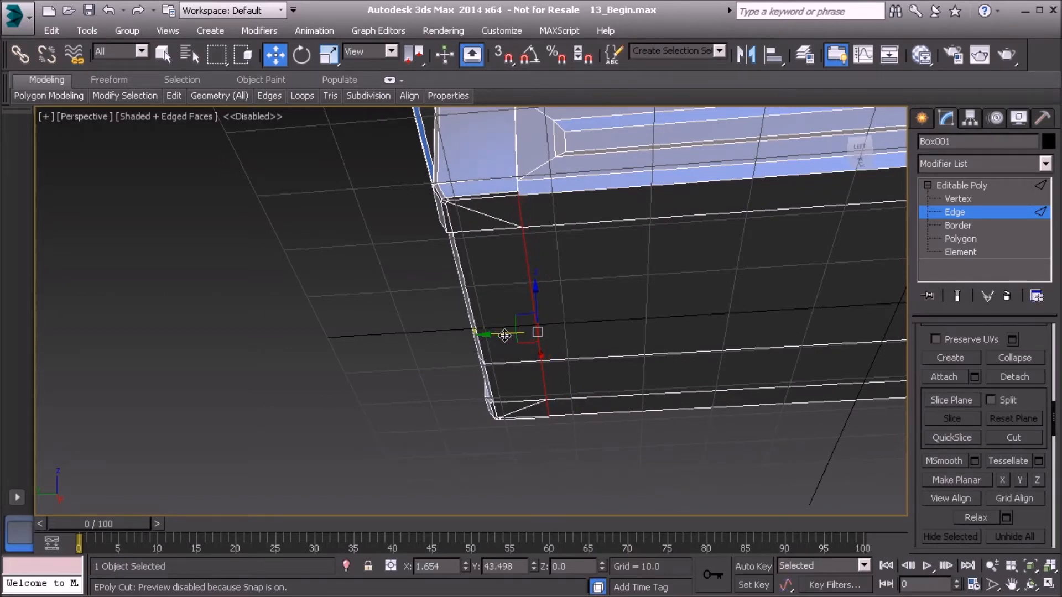
Move the selected underside edges in Y to about 43.485, in line with the vertical corner edge of the body's side
key("l")
middle_click_drag(483, 376, 674, 363, "alt")
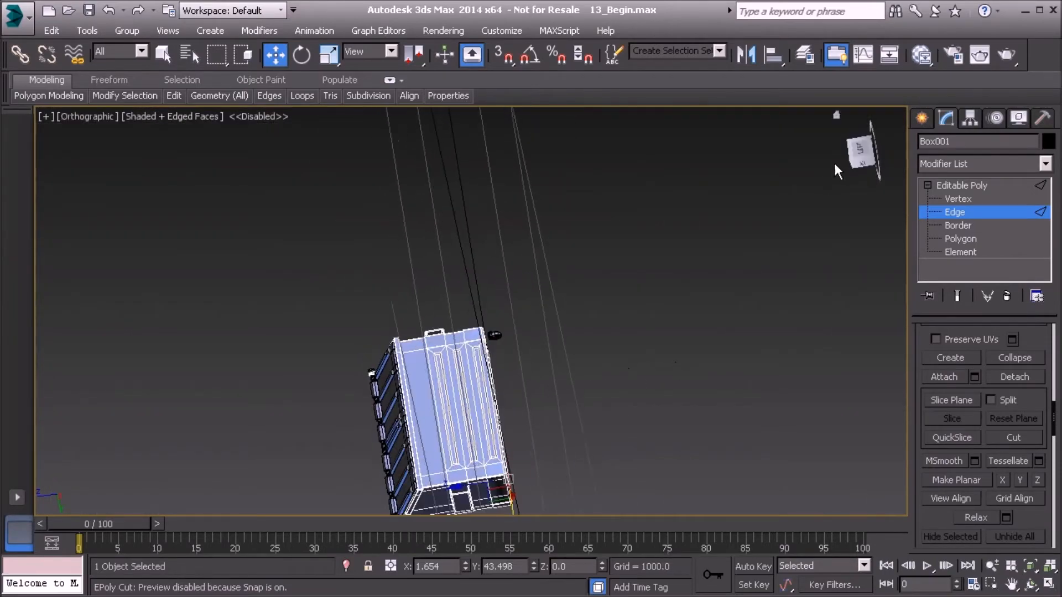
left_click(857, 151)
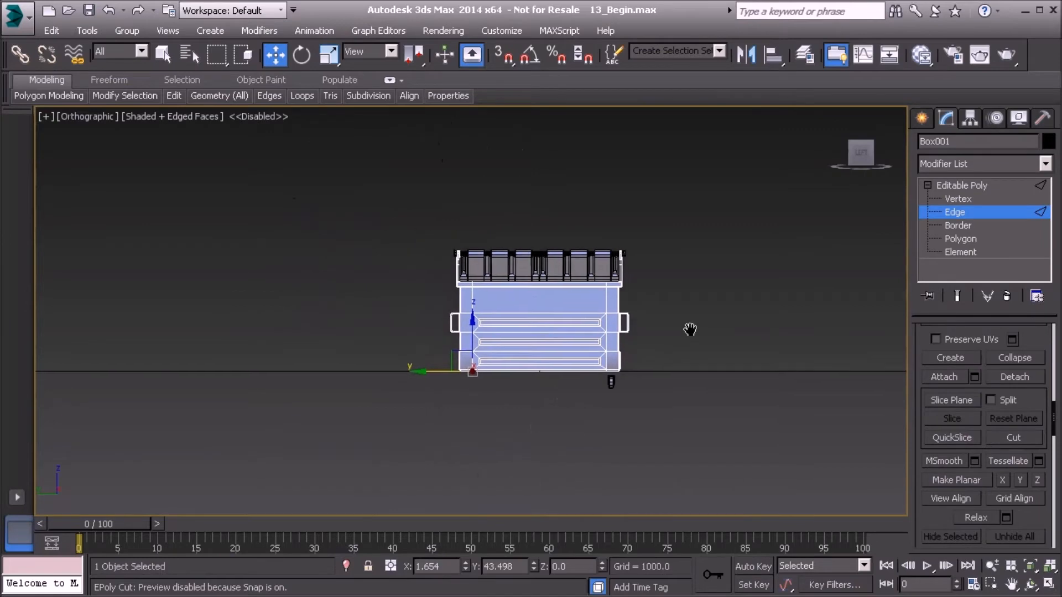
scroll(461, 374, "up", 10)
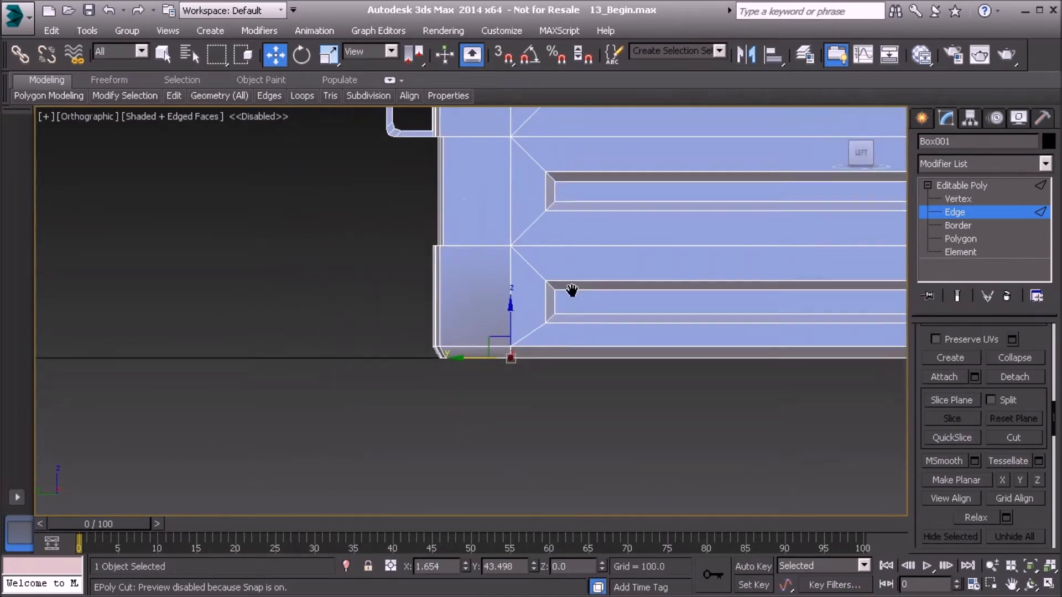
middle_click_drag(497, 365, 569, 259)
scroll(492, 366, "up", 3)
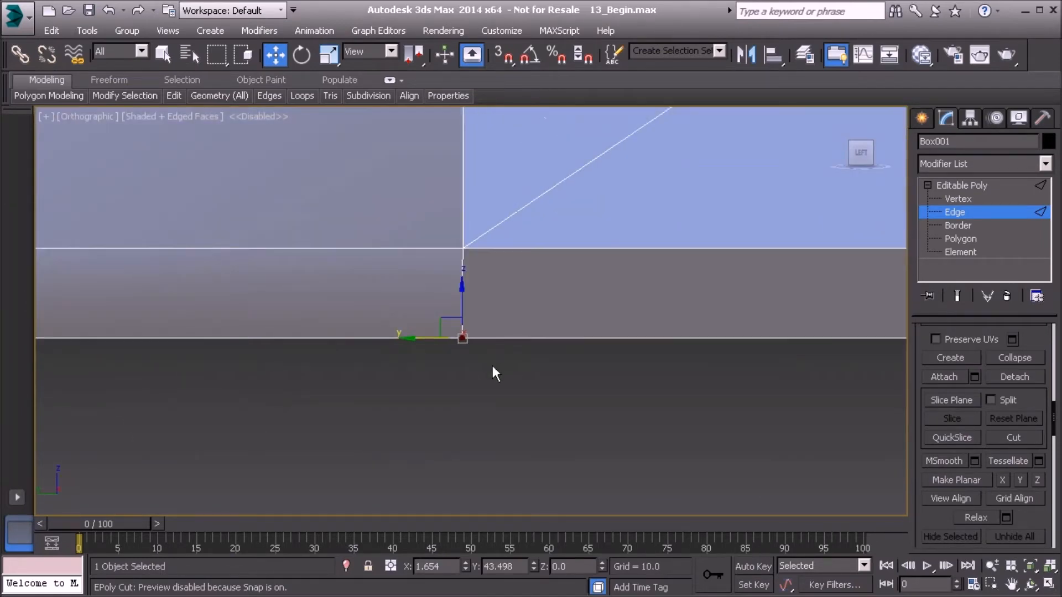
left_click_drag(424, 340, 459, 328)
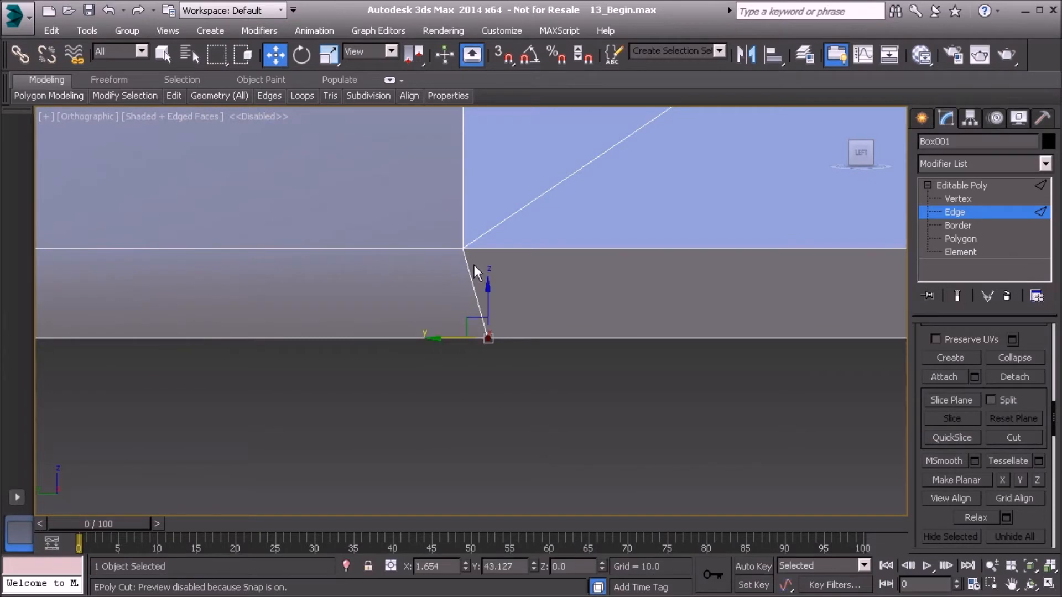
left_click_drag(439, 337, 425, 336)
Select the eight triangular polygons at the four underside corners of the body, seen in Perspective from below
middle_click_drag(469, 300, 710, 280, "alt")
key("p")
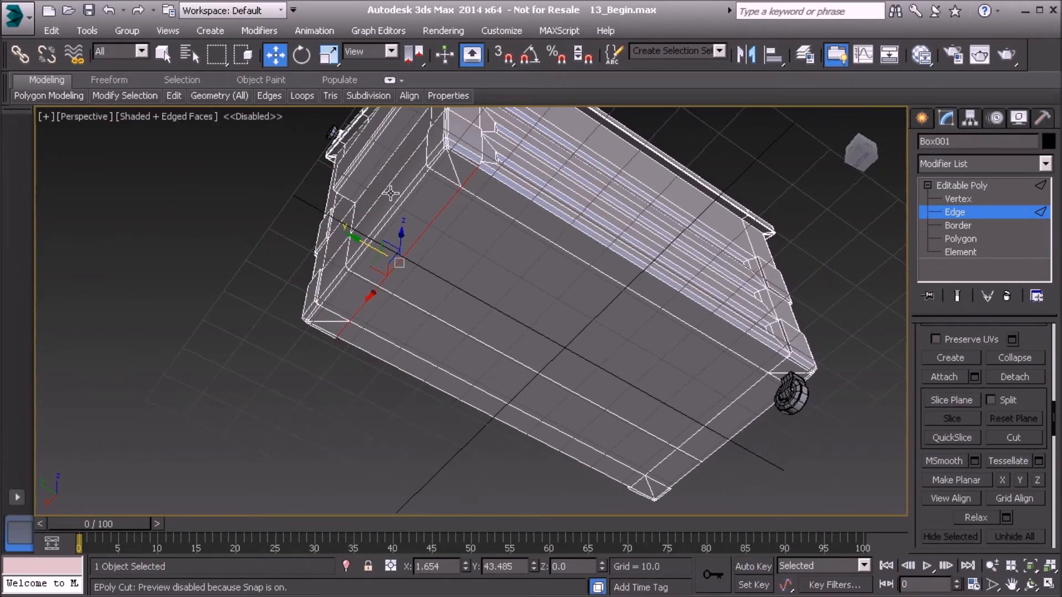
left_click(962, 240)
left_click(456, 169, "ctrl")
left_click(330, 317, "ctrl")
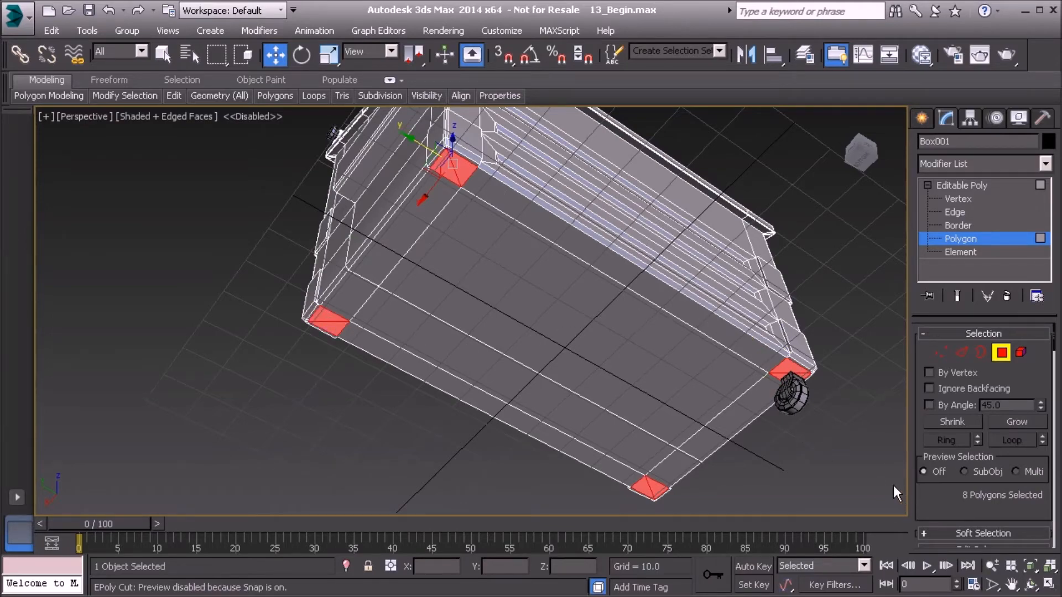
middle_click_drag(900, 493, 599, 339, "alt")
scroll(595, 359, "up", 6)
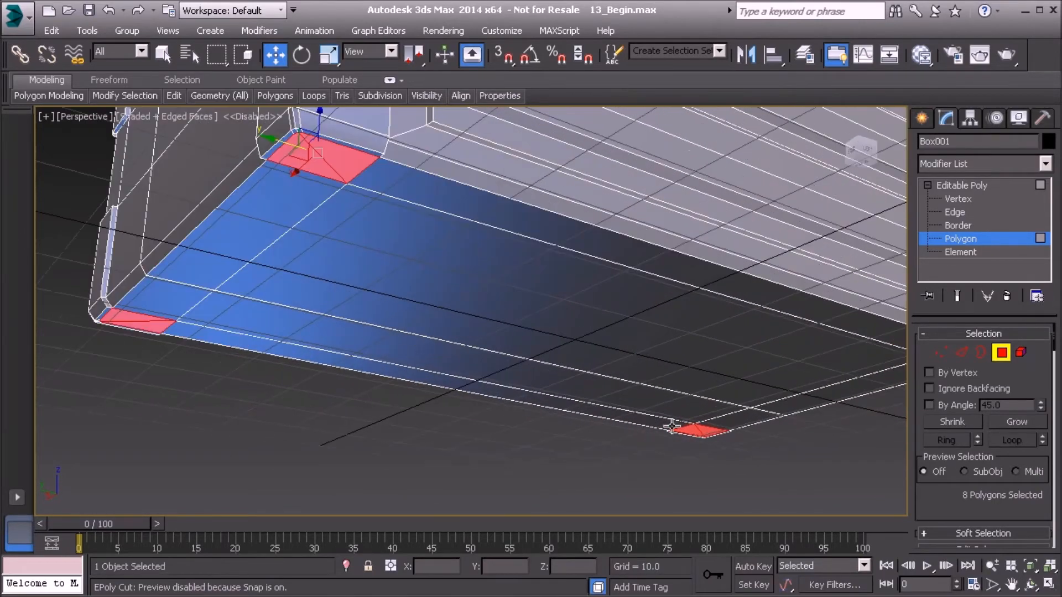
scroll(957, 449, "down", 5)
left_click(974, 476)
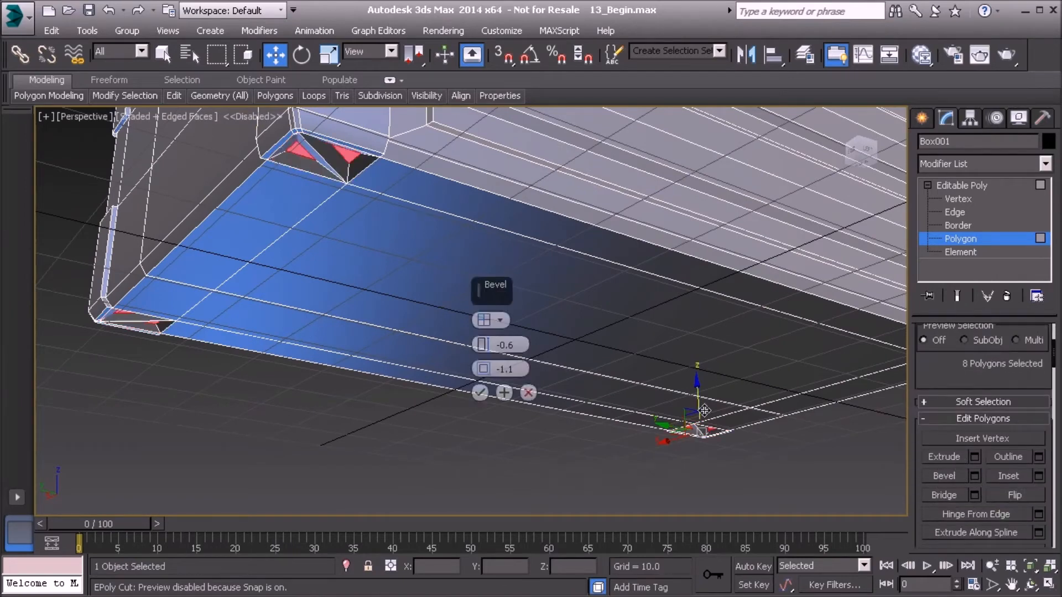
left_click(495, 321)
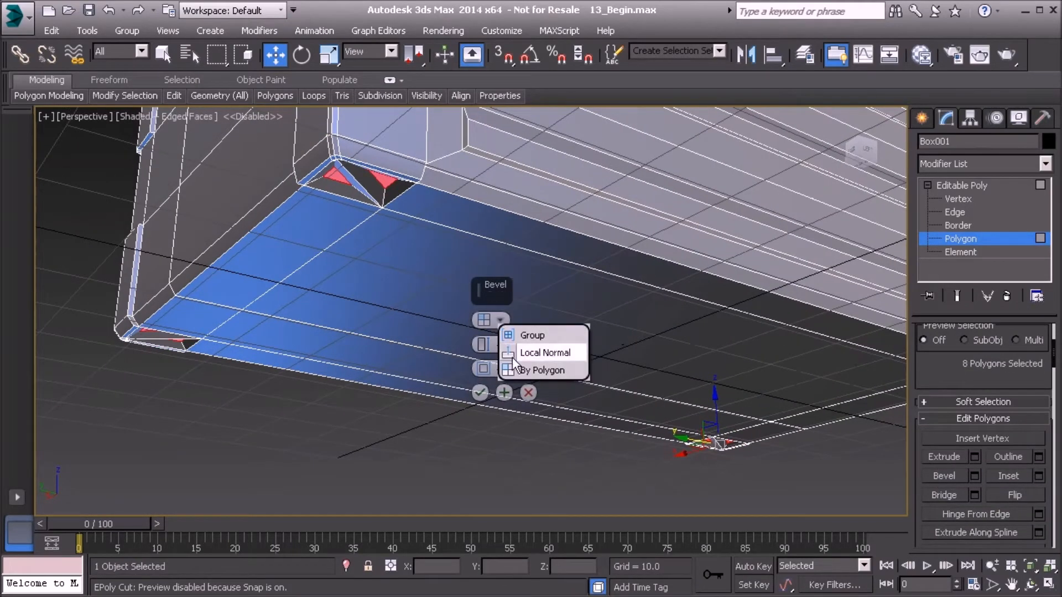
left_click(528, 335)
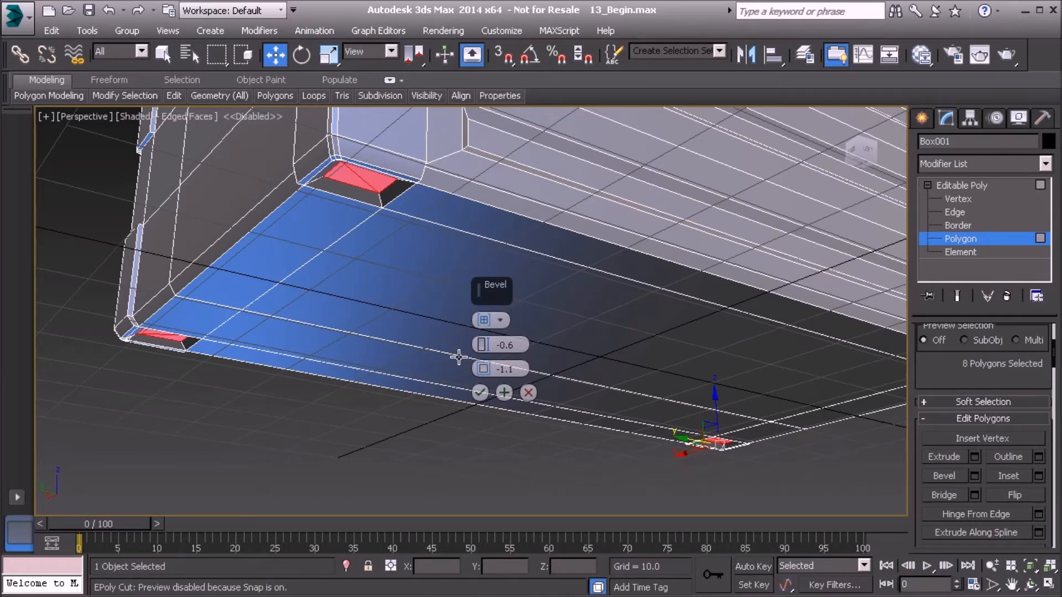
left_click_drag(482, 345, 482, 332)
middle_click_drag(434, 316, 367, 291, "alt")
left_click_drag(483, 369, 483, 368)
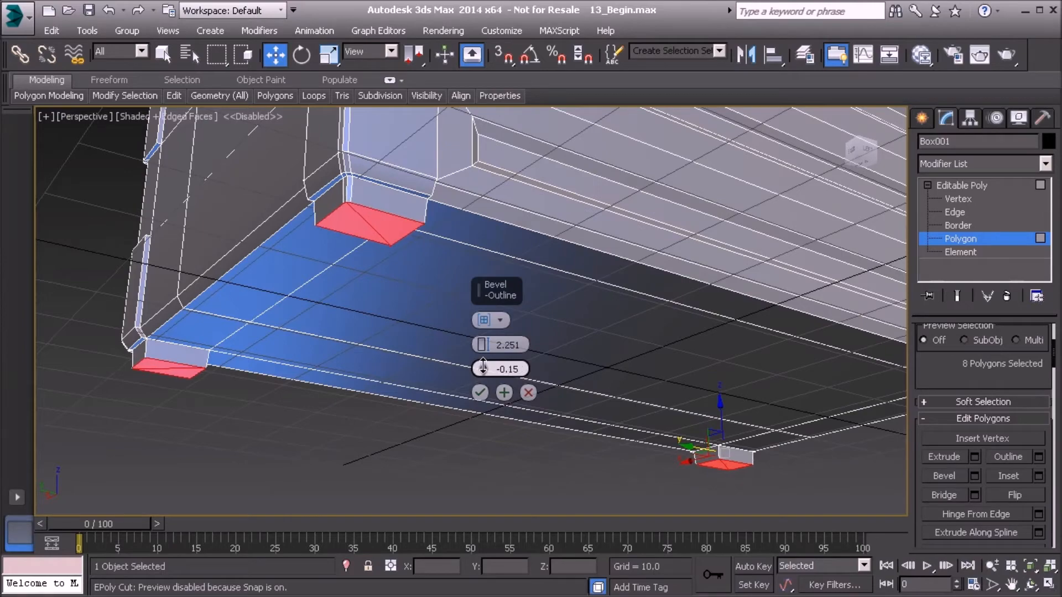
mouse_move(345, 235)
middle_mouse_down("alt")
mouse_move(374, 249)
mouse_move(367, 225)
mouse_move(390, 272)
middle_mouse_up("alt")
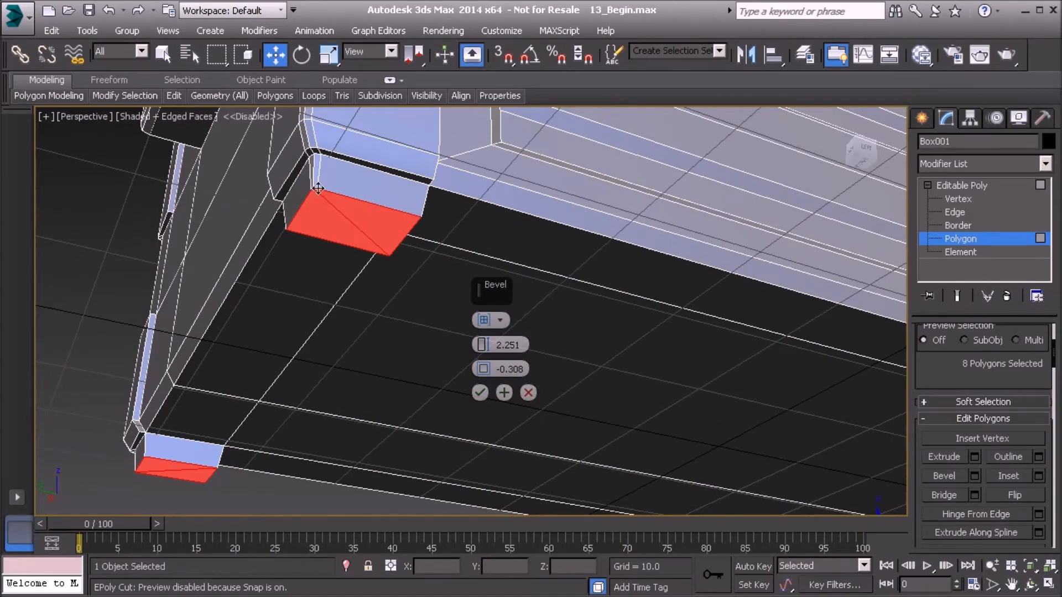
middle_click_drag(318, 189, 412, 283, "alt")
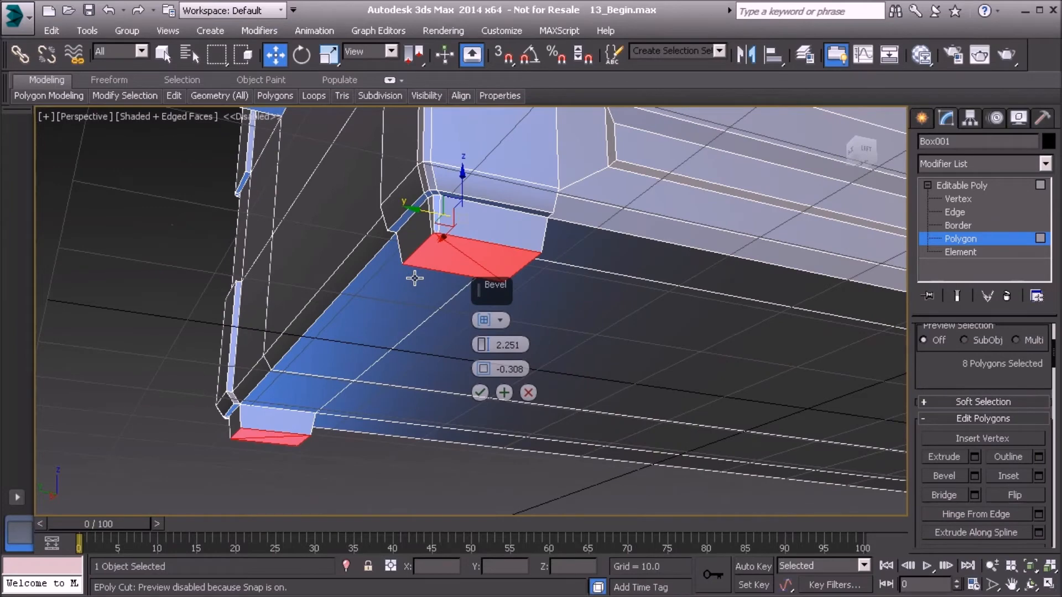
left_click_drag(482, 370, 482, 376)
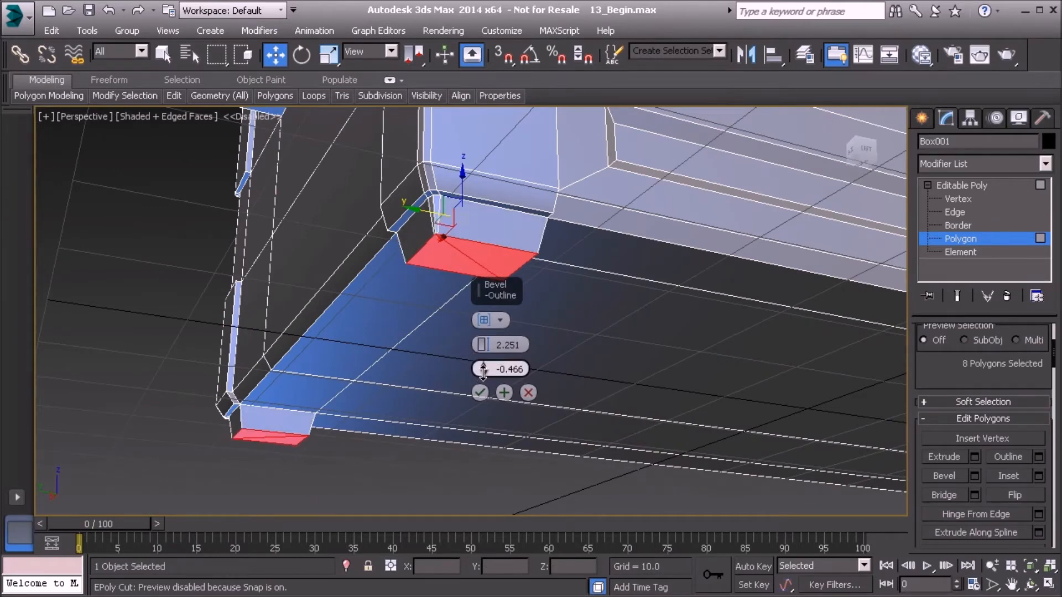
left_click(528, 393)
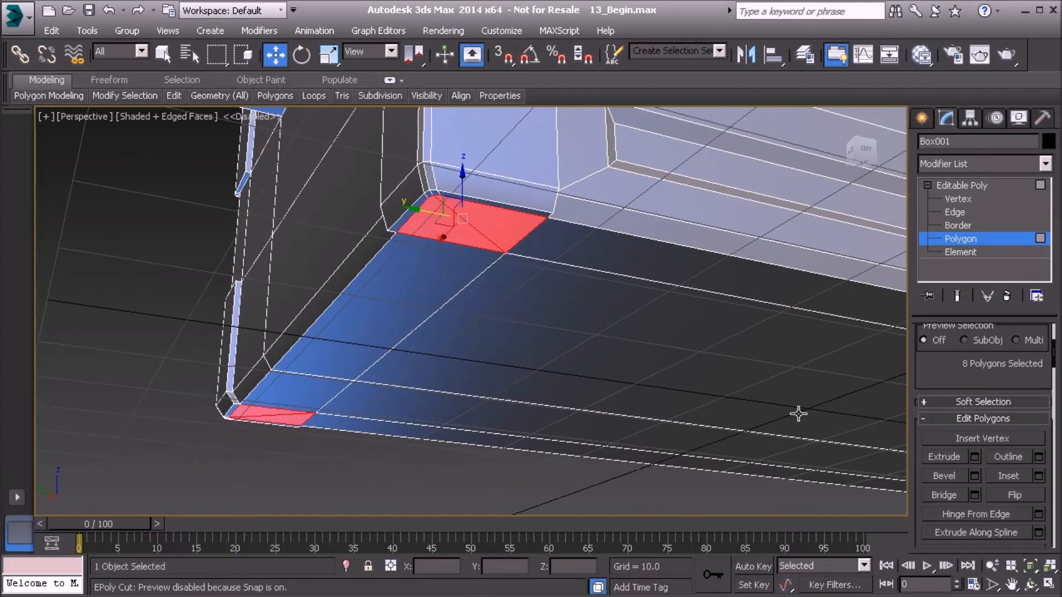
Extrude the eight selected corner polygons downward by about 2.679 so the blocks reach the top of the caster fork
left_click(973, 456)
left_click_drag(484, 344, 483, 333)
middle_click_drag(417, 286, 372, 353)
scroll(372, 352, "up", 3)
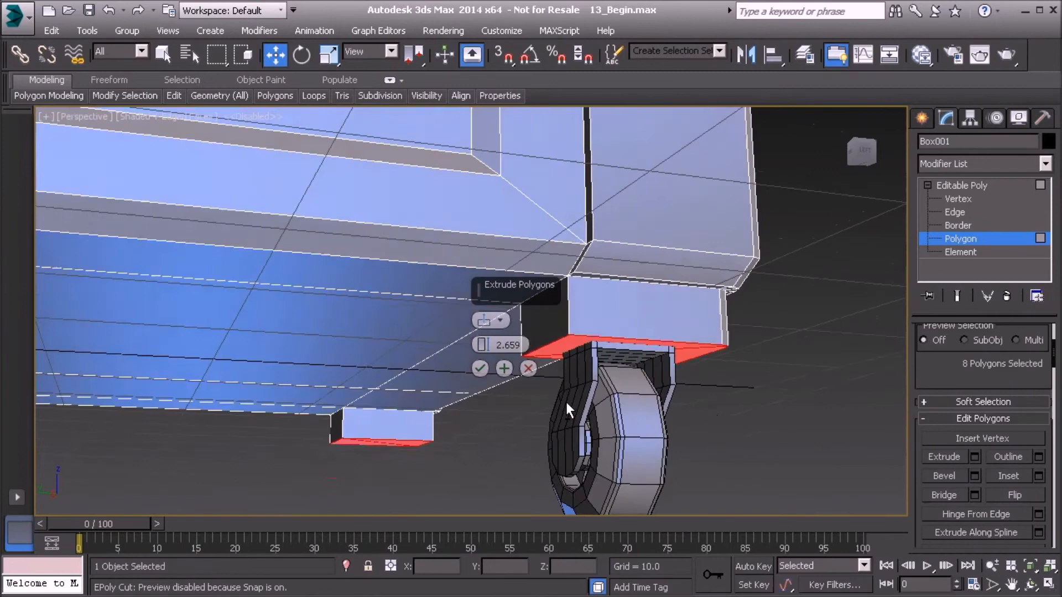
middle_click_drag(565, 399, 671, 187)
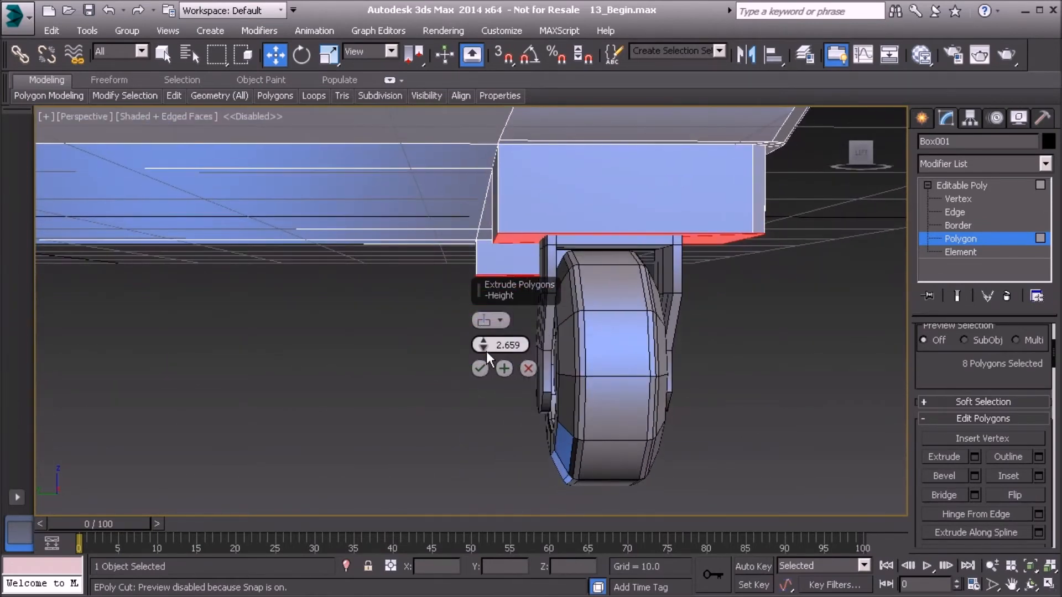
left_click_drag(483, 346, 481, 348)
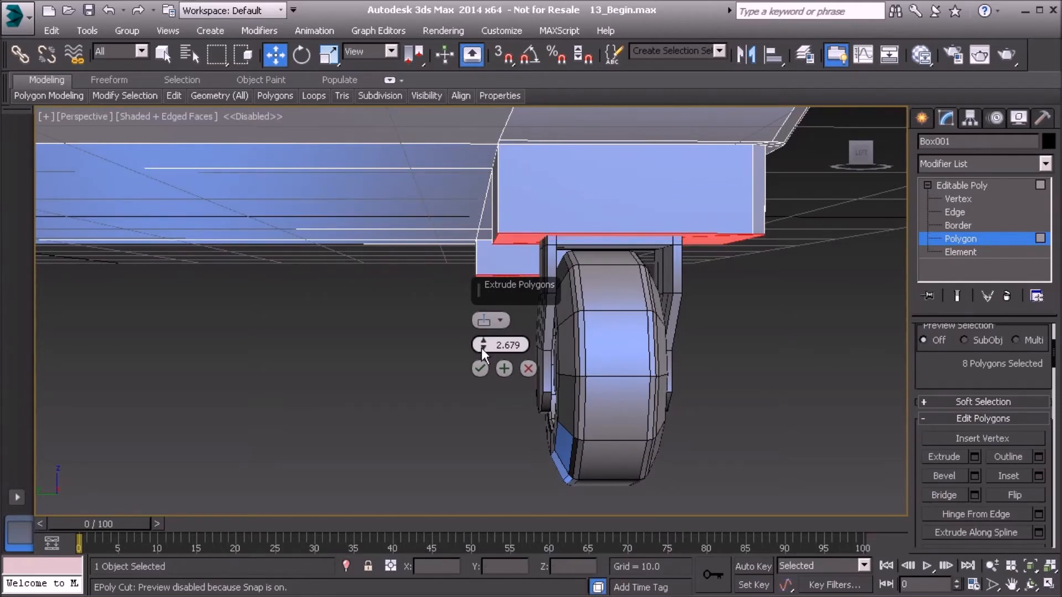
middle_click_drag(364, 317, 403, 361, "alt")
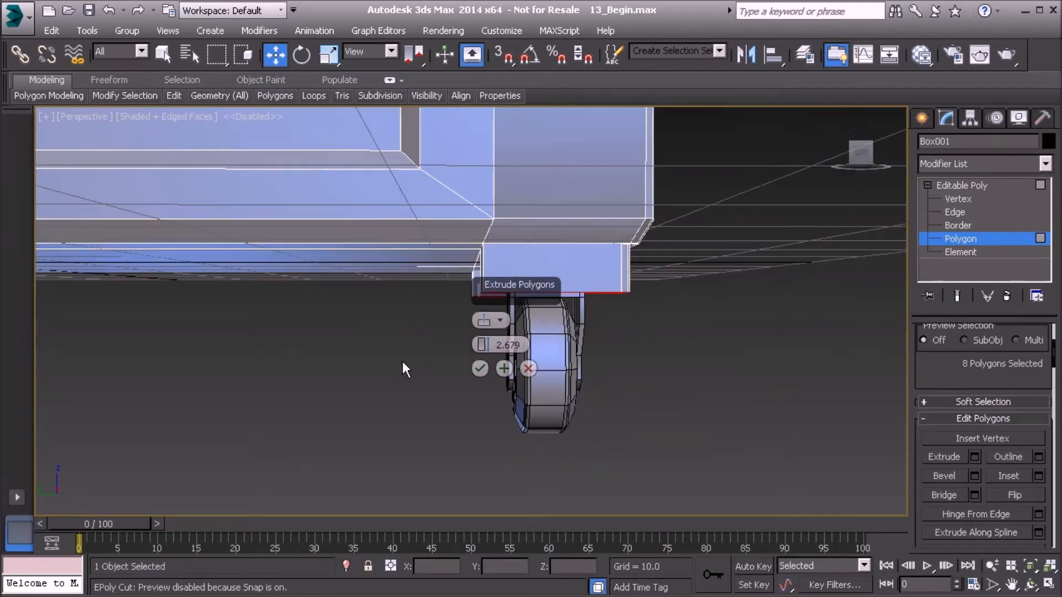
left_click(480, 368)
Scale down the bottom faces of the extruded corner blocks uniformly to taper the feet, and leave polygon editing
middle_click_drag(287, 339, 572, 358, "alt")
left_click(331, 60)
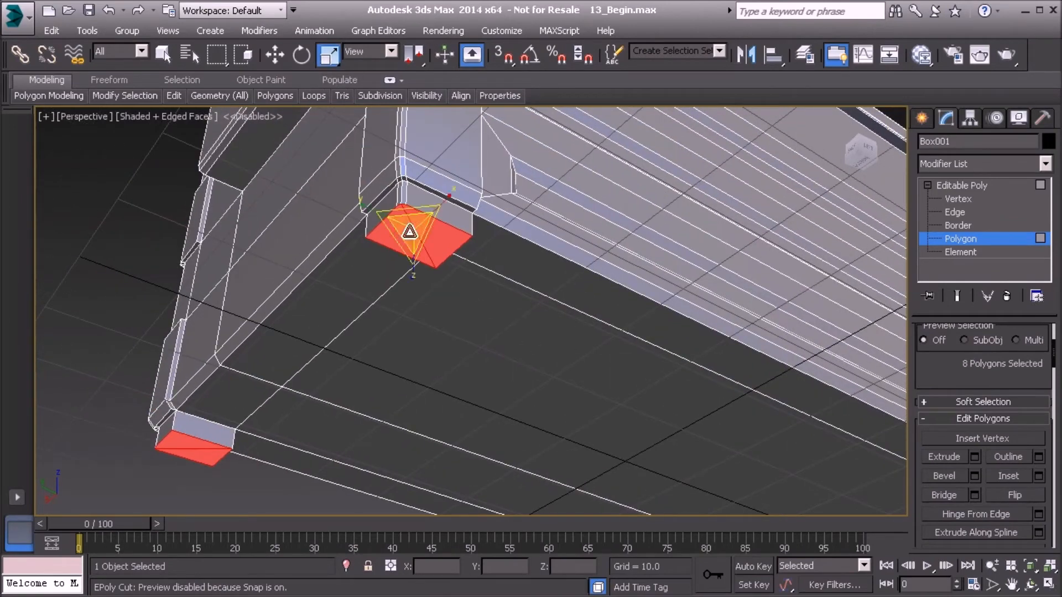
mouse_move(405, 219)
left_mouse_down()
mouse_move(407, 207)
mouse_move(409, 226)
left_mouse_up()
scroll(404, 208, "up", 5)
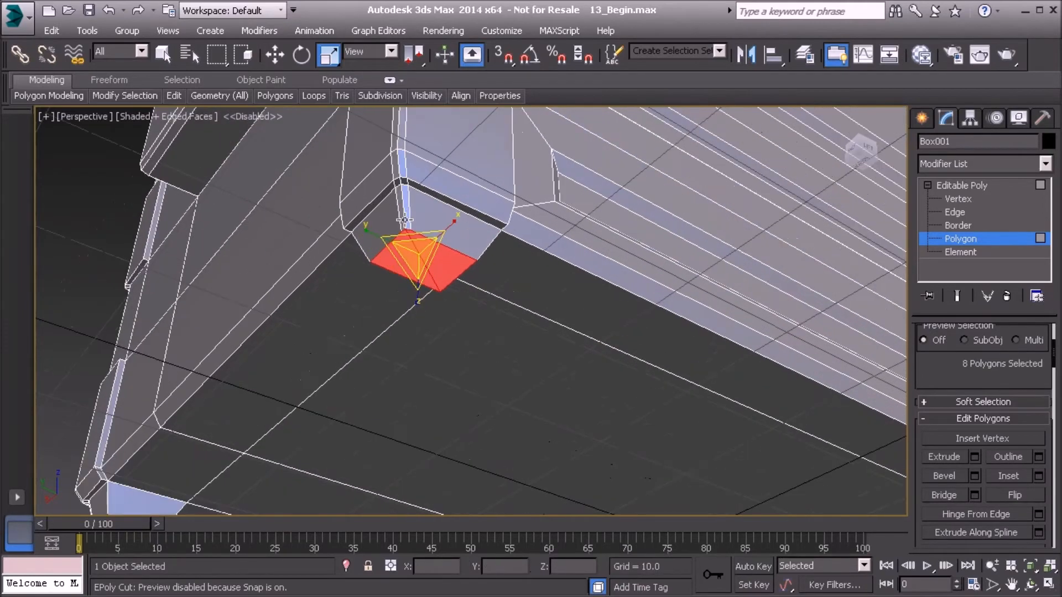
mouse_move(413, 255)
left_mouse_down()
mouse_move(431, 326)
mouse_move(413, 248)
left_mouse_up()
middle_click_drag(414, 248, 687, 322)
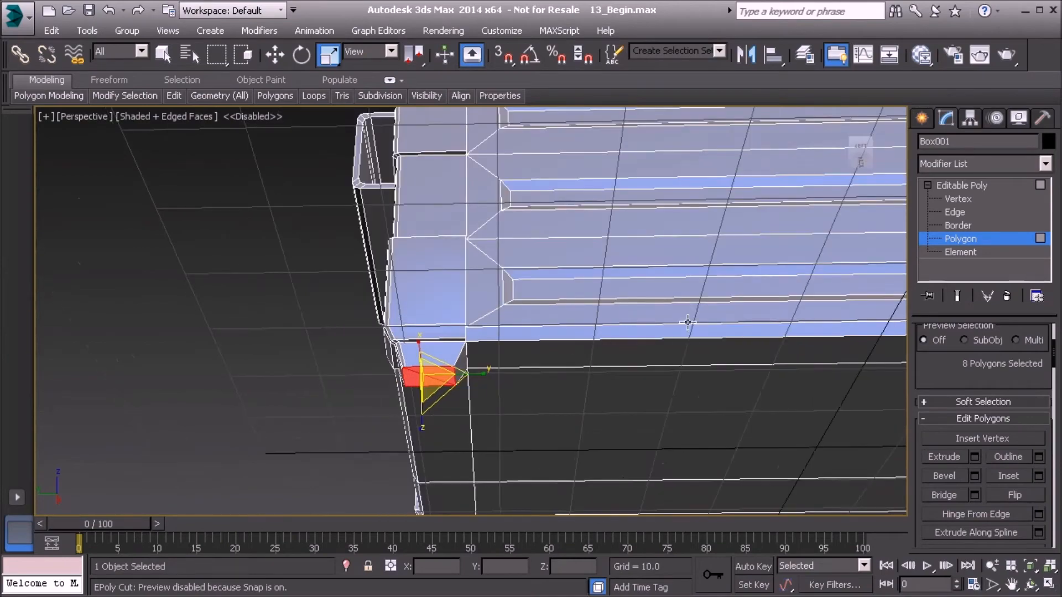
left_click(992, 239)
Select the caster's wheel and fork together and shift them sideways to centre them under the tapered foot
middle_click_drag(805, 287, 489, 344, "alt")
left_click(513, 395)
left_click(474, 363, "ctrl")
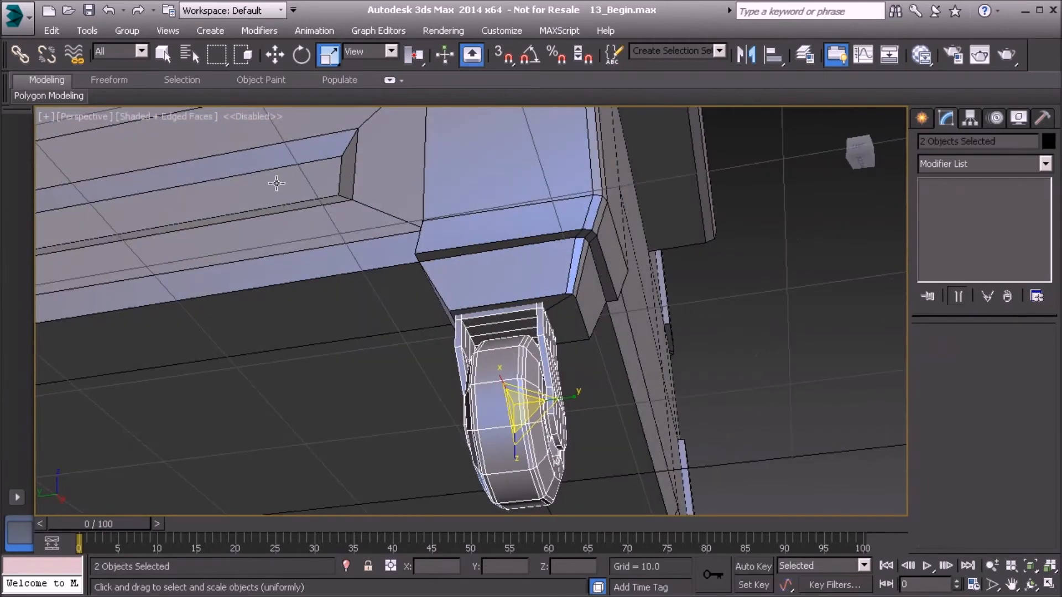
left_click(276, 59)
left_click_drag(556, 418, 570, 414)
Clone the wheel and fork as one instance along their local X axis and place them under the foot at the end's other corner
middle_click_drag(559, 374, 452, 381, "alt")
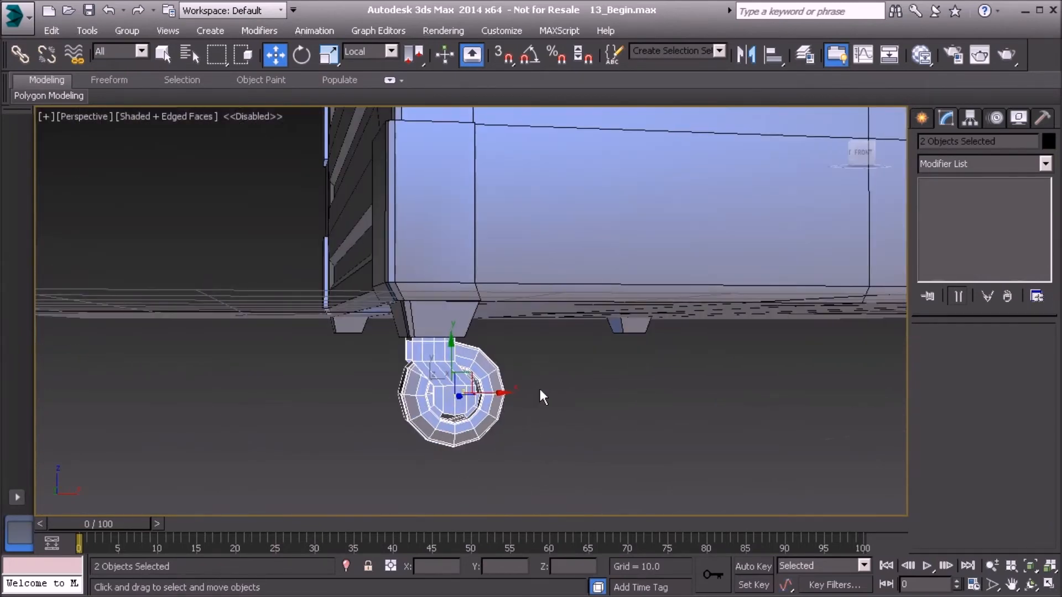
middle_click_drag(543, 396, 439, 379)
left_click_drag(418, 384, 974, 381, "shift")
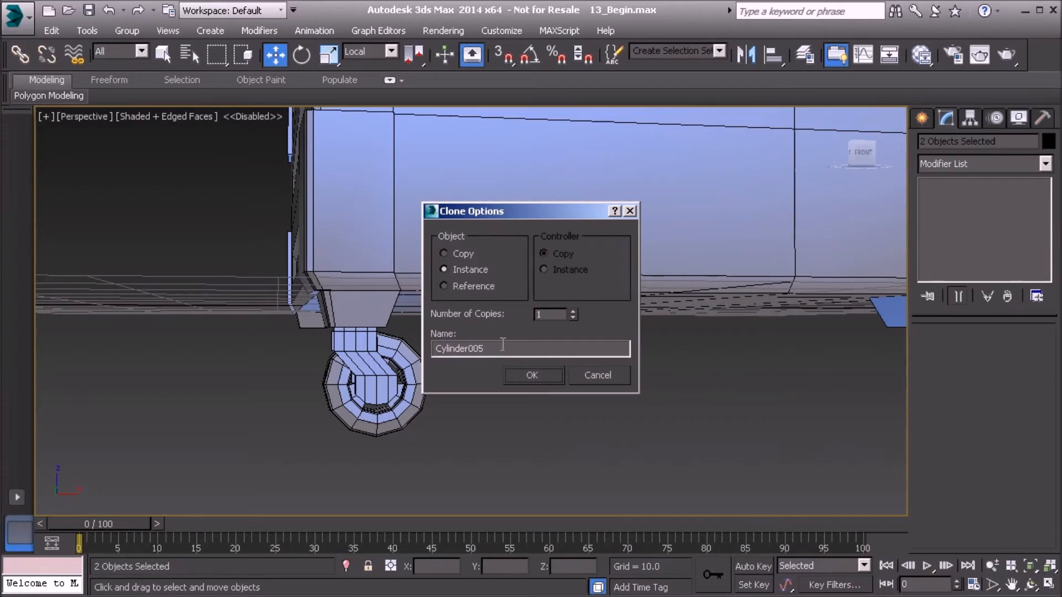
left_click(530, 374)
middle_click_drag(641, 354, 333, 348)
scroll(333, 348, "up", 3)
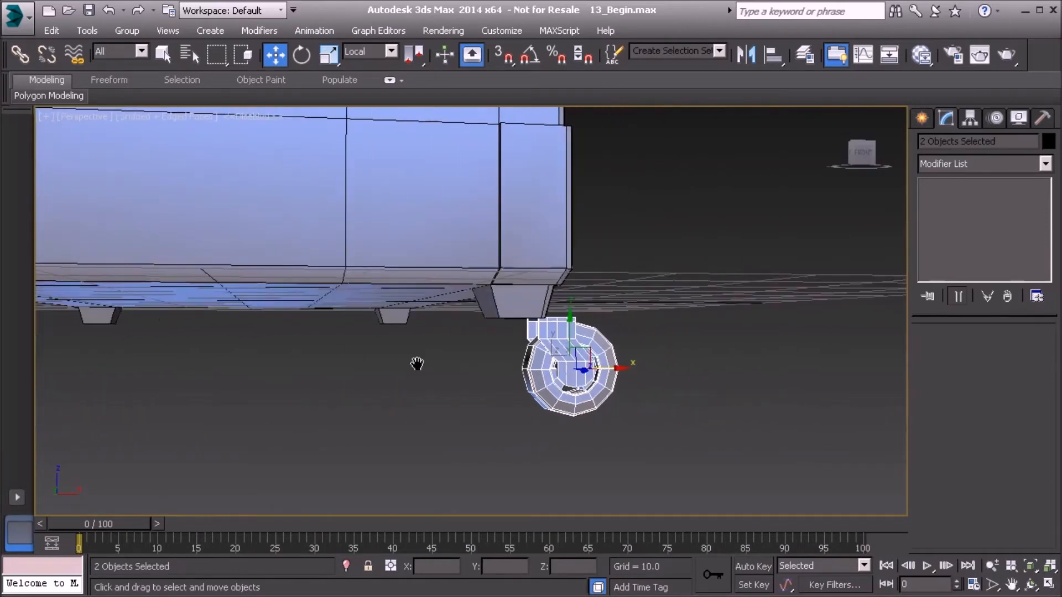
left_click_drag(578, 367, 543, 374)
Select both casters at this end, clone them under the feet at the opposite end of the body, and clear the selection
middle_click_drag(512, 377, 550, 451, "alt")
scroll(550, 341, "up", 4)
scroll(406, 358, "down", 4)
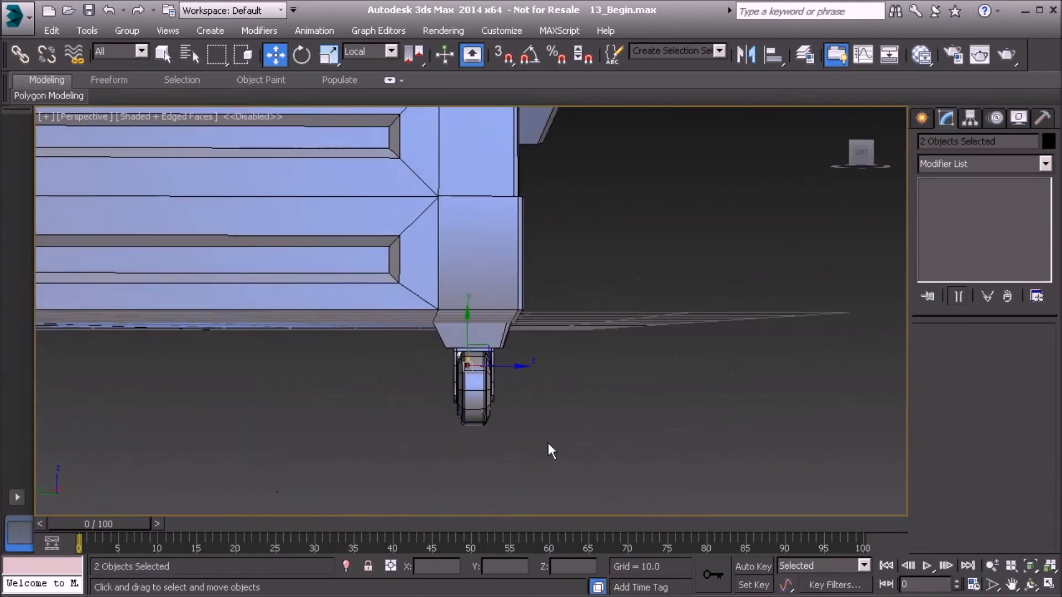
left_click_drag(540, 447, 430, 383)
middle_click_drag(430, 383, 755, 384, "alt")
left_click_drag(772, 389, 324, 401, "shift")
left_click(531, 376)
scroll(359, 382, "up", 5)
mouse_move(376, 387)
middle_mouse_down("alt")
mouse_move(392, 404)
mouse_move(438, 397)
mouse_move(427, 353)
mouse_move(434, 399)
mouse_move(438, 332)
mouse_move(464, 356)
mouse_move(477, 420)
middle_mouse_up("alt")
scroll(439, 332, "down", 5)
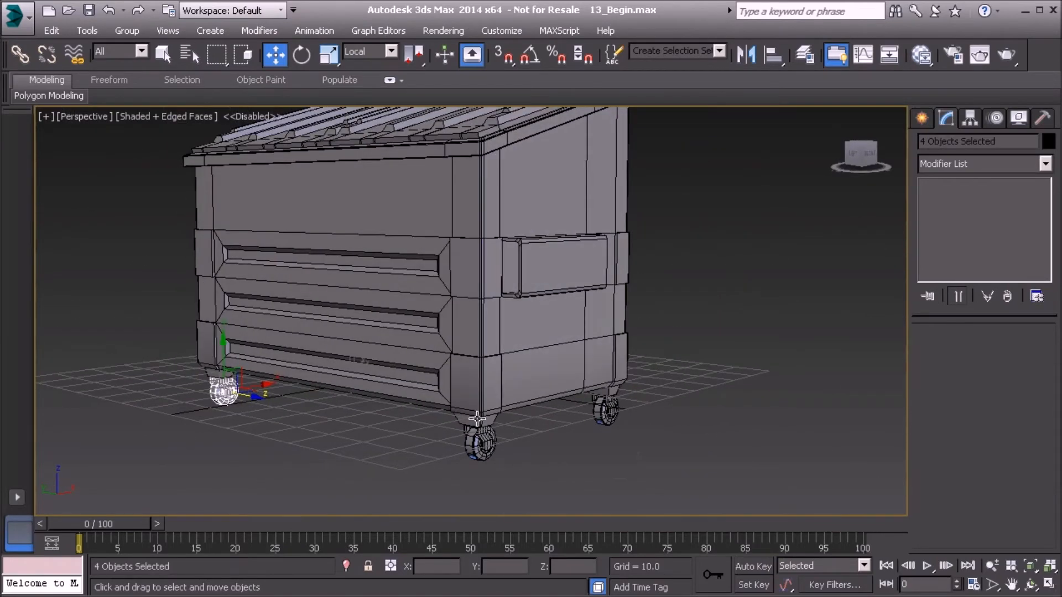
left_click(668, 311)
In the Left view, create a box about 7.1 long and 4.6 wide on top of the side pocket, against the dumpster wall
scroll(486, 348, "down", 3)
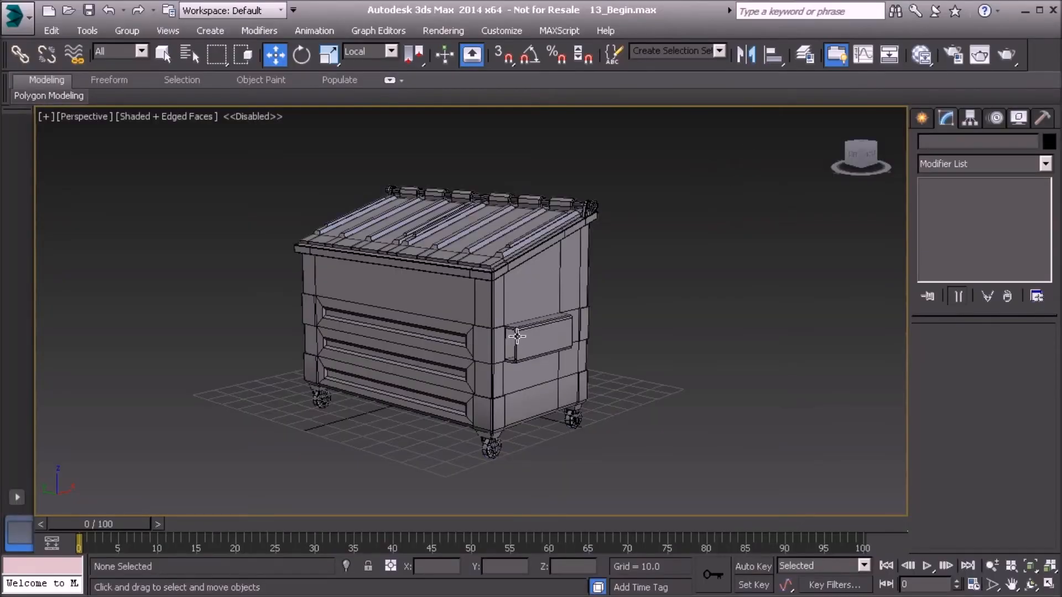
middle_click_drag(518, 335, 483, 360)
scroll(457, 344, "up", 5)
scroll(448, 301, "down", 2)
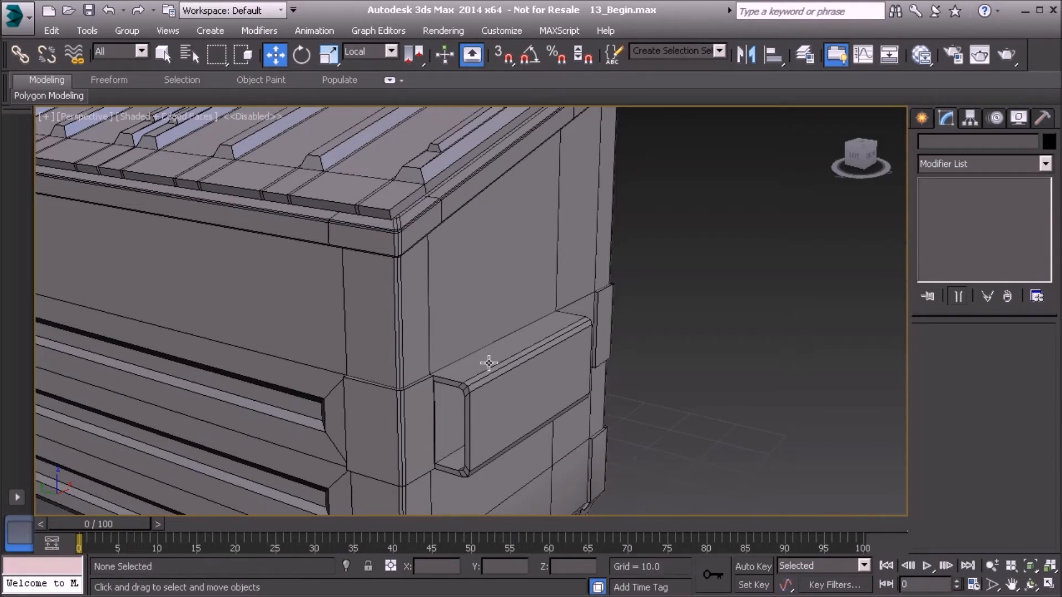
middle_click_drag(481, 363, 427, 336, "alt")
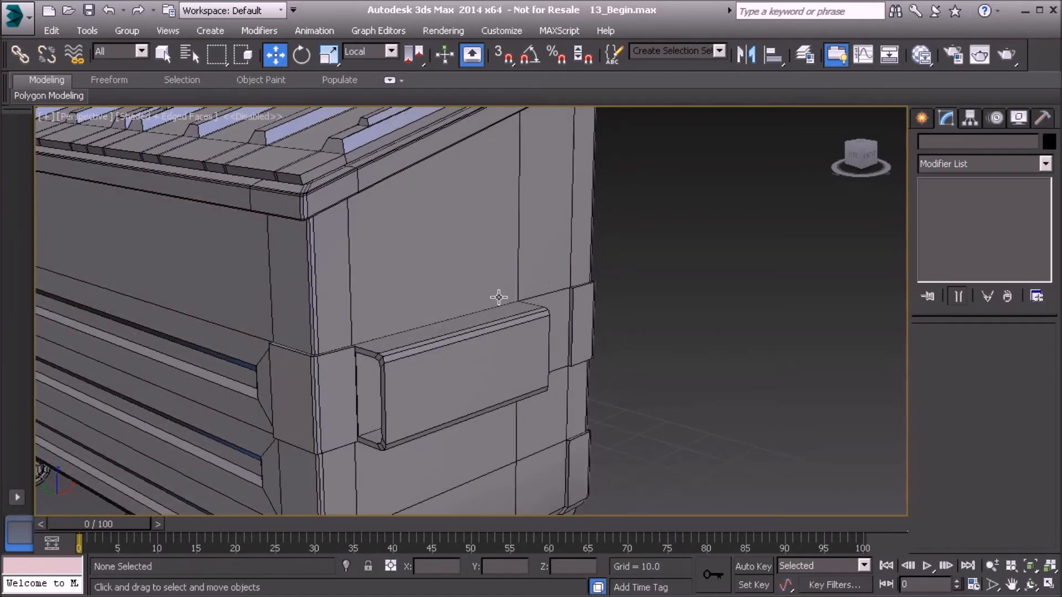
middle_click_drag(457, 318, 435, 337, "alt")
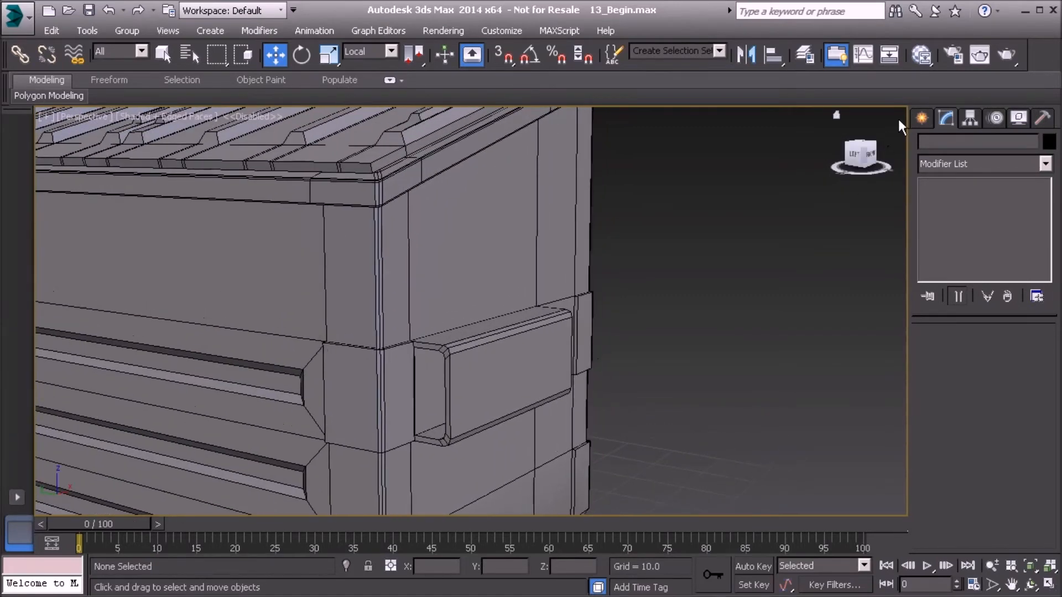
left_click(922, 118)
left_click(950, 224)
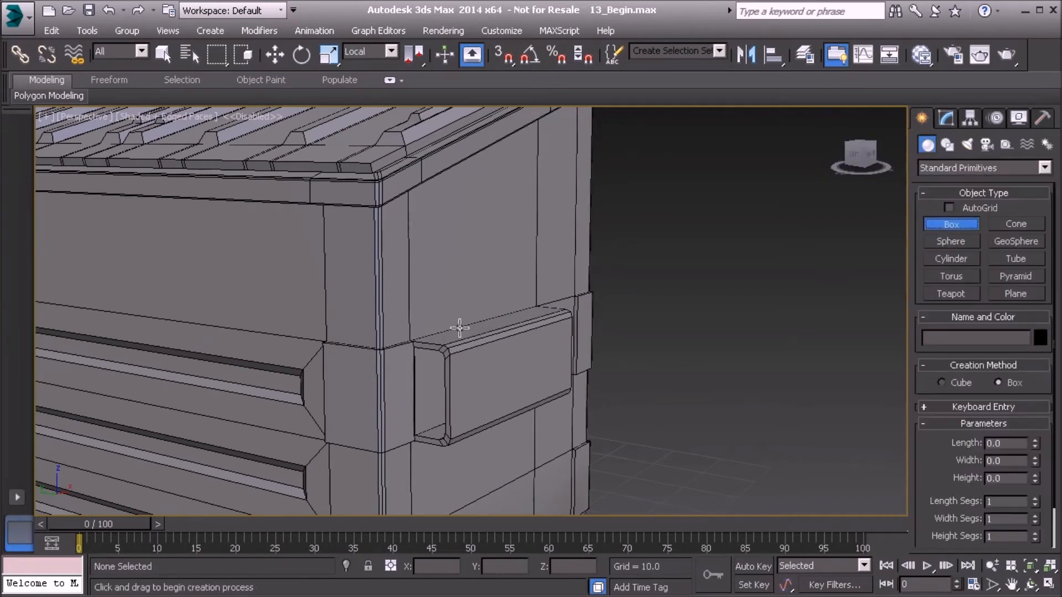
key("l")
scroll(438, 344, "up", 6)
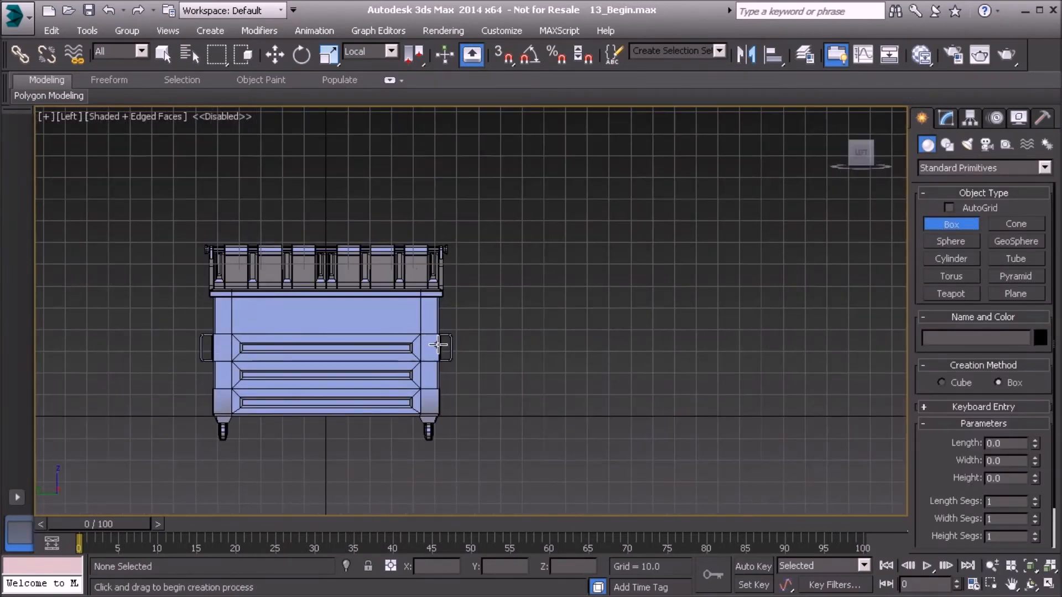
scroll(462, 288, "up", 2)
scroll(457, 296, "down", 5)
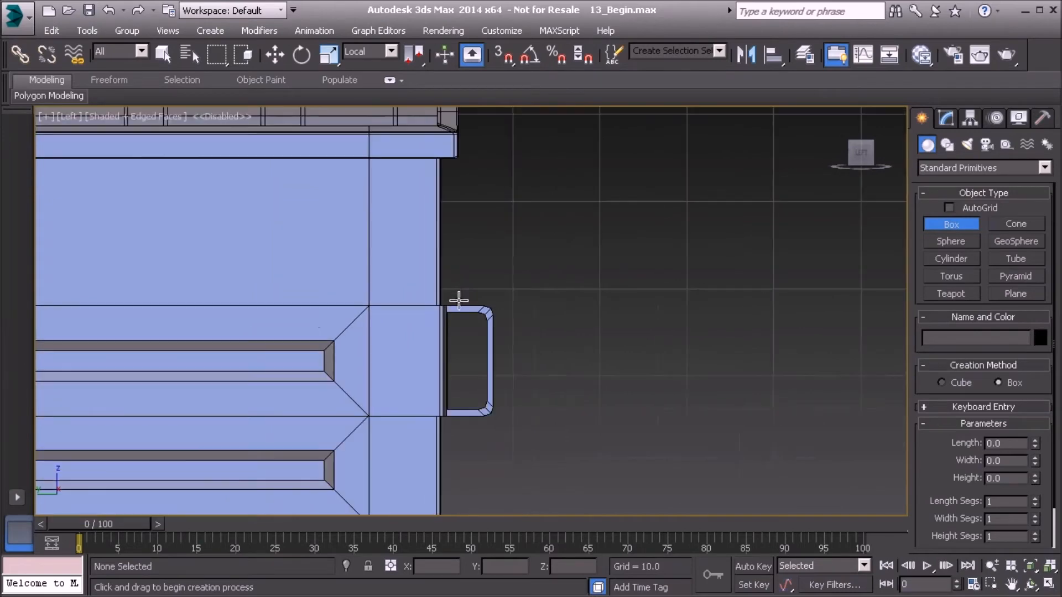
scroll(446, 294, "up", 2)
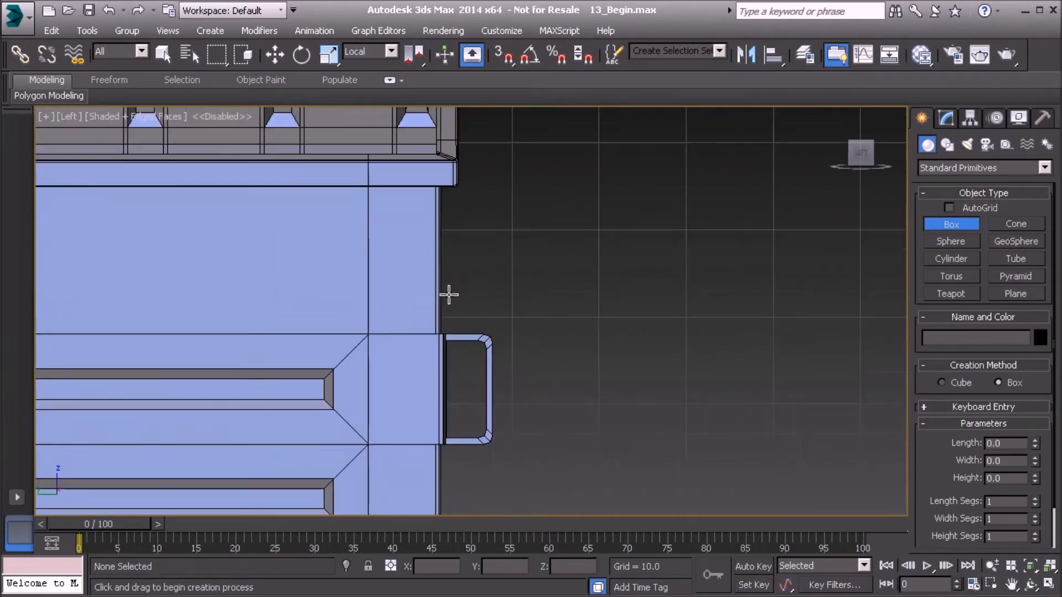
left_click_drag(445, 272, 484, 334)
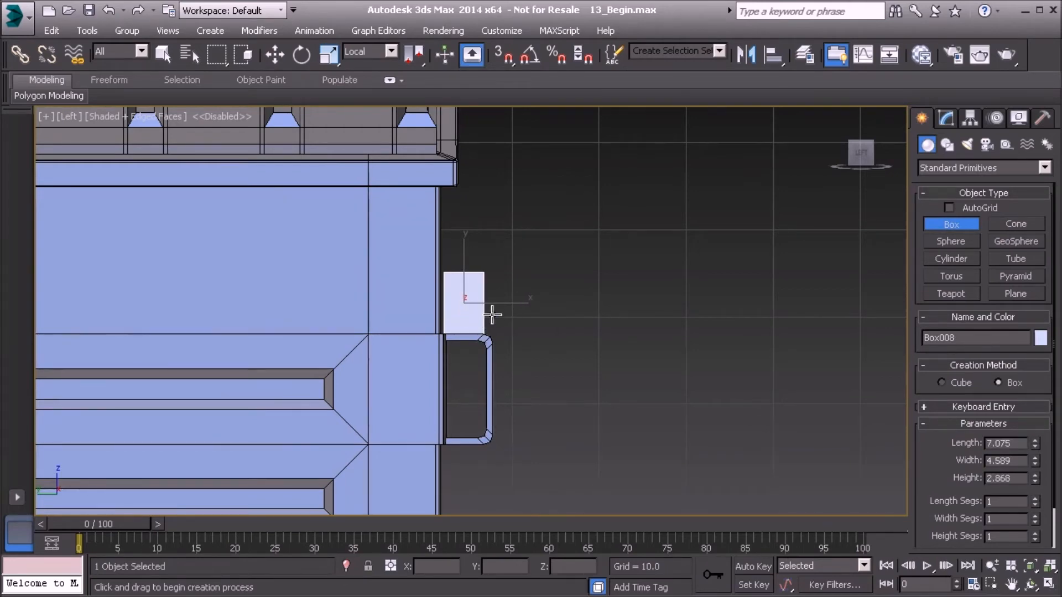
left_click(524, 308)
key("w")
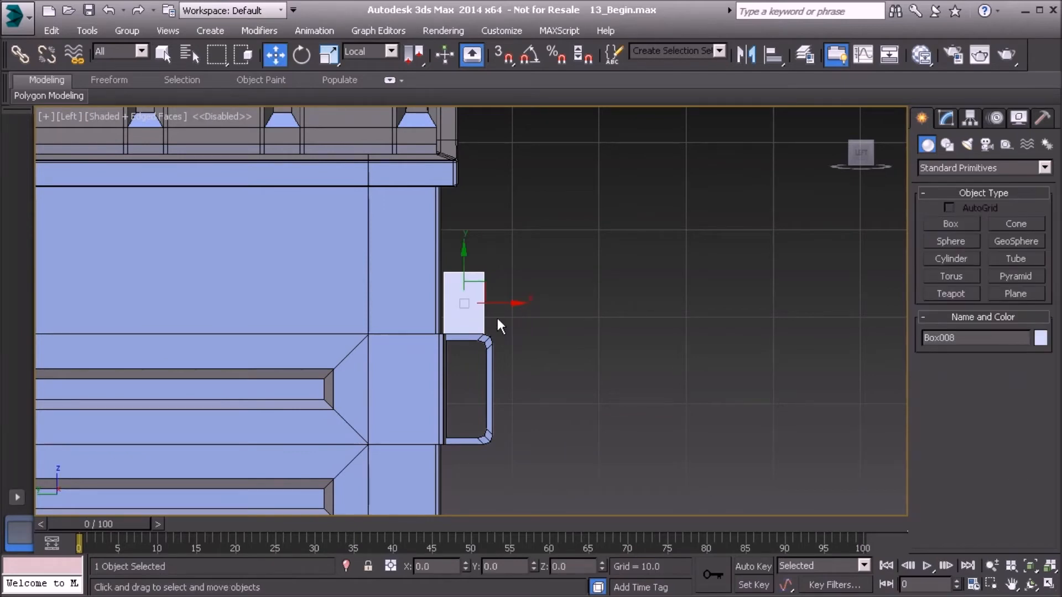
Convert the new box to Editable Poly and move it about 17.8 along its local Z axis to the pocket's front end
key("p")
middle_click_drag(510, 319, 401, 354, "alt")
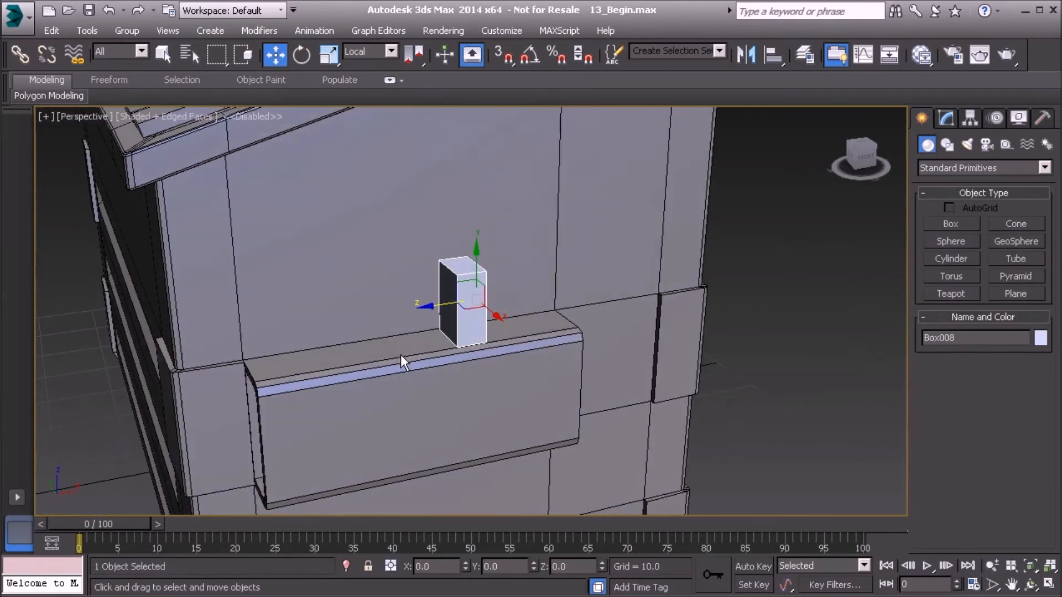
right_click(461, 298)
mouse_move(586, 453)
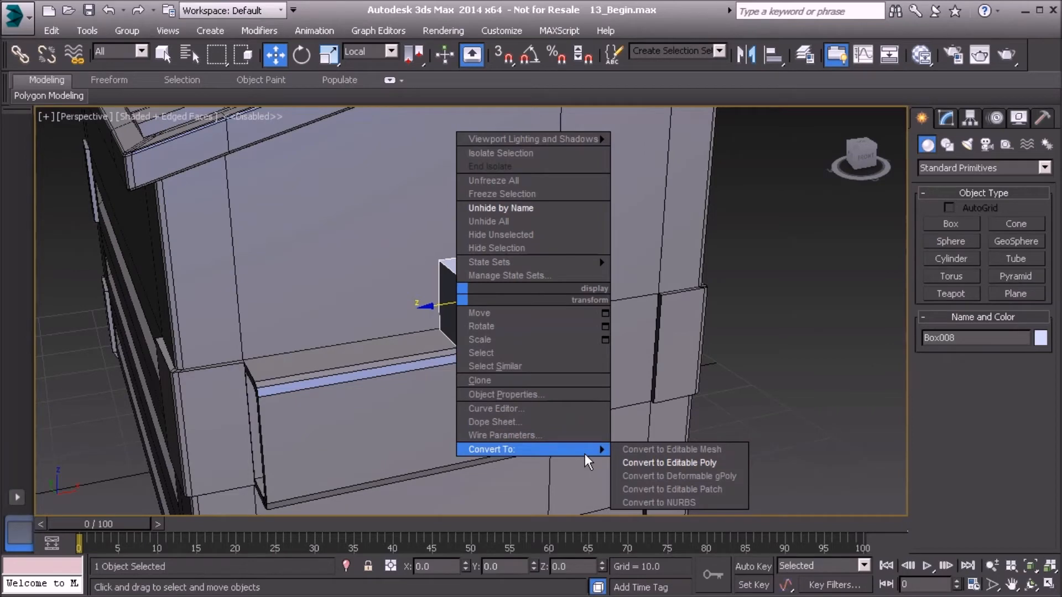
left_click(636, 462)
left_click_drag(439, 307, 252, 331)
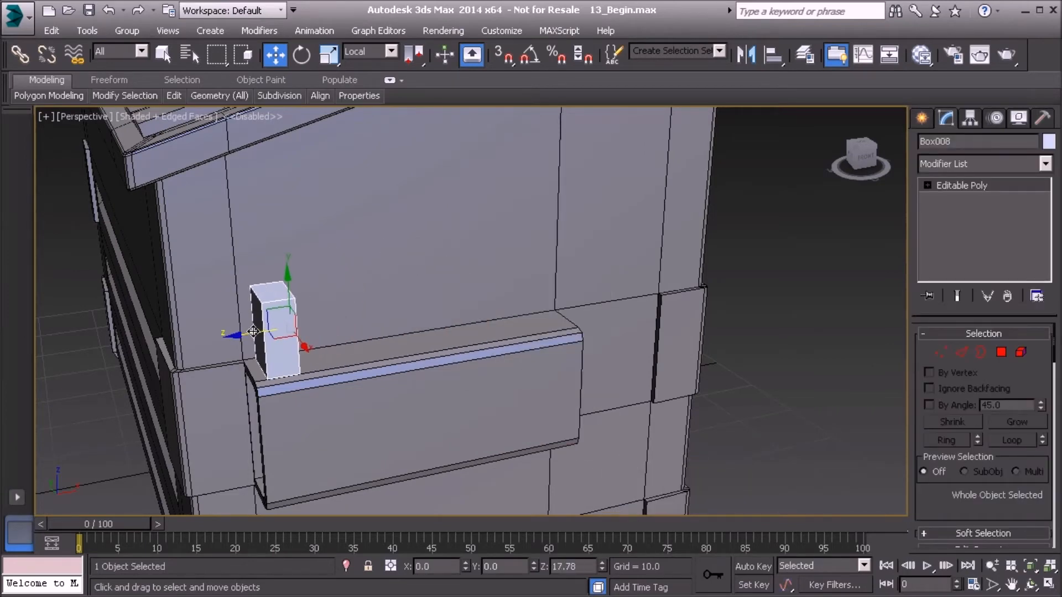
Move the box's front-facing side polygon inward about 2.1 along X to thin the box into a plate
left_click(1001, 353)
middle_click_drag(350, 331, 408, 340, "alt")
left_click(408, 340)
left_click_drag(456, 336, 471, 333)
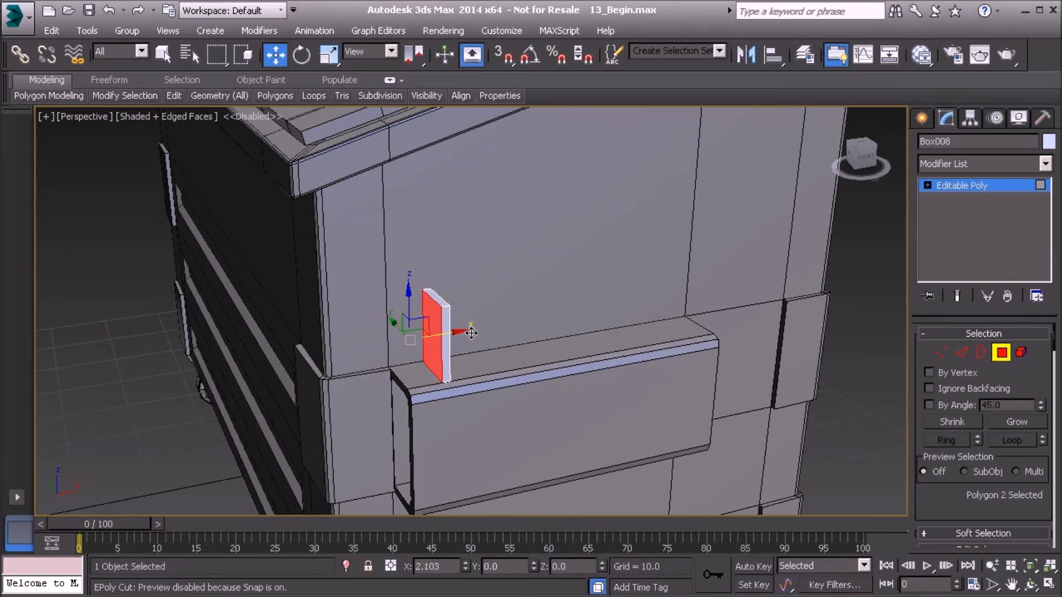
middle_click_drag(471, 332, 420, 394, "alt")
scroll(424, 319, "up", 3)
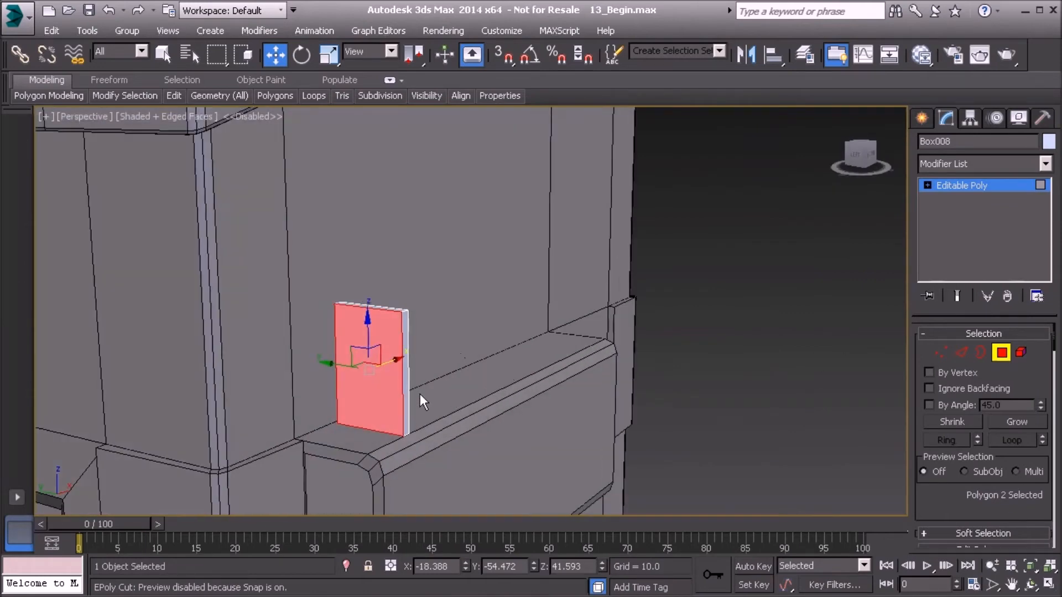
Target weld the plate's two outer top vertices to its inner top vertices to form a triangular gusset, and leave vertex editing
key("1")
middle_click_drag(367, 361, 403, 379)
scroll(403, 380, "up", 2)
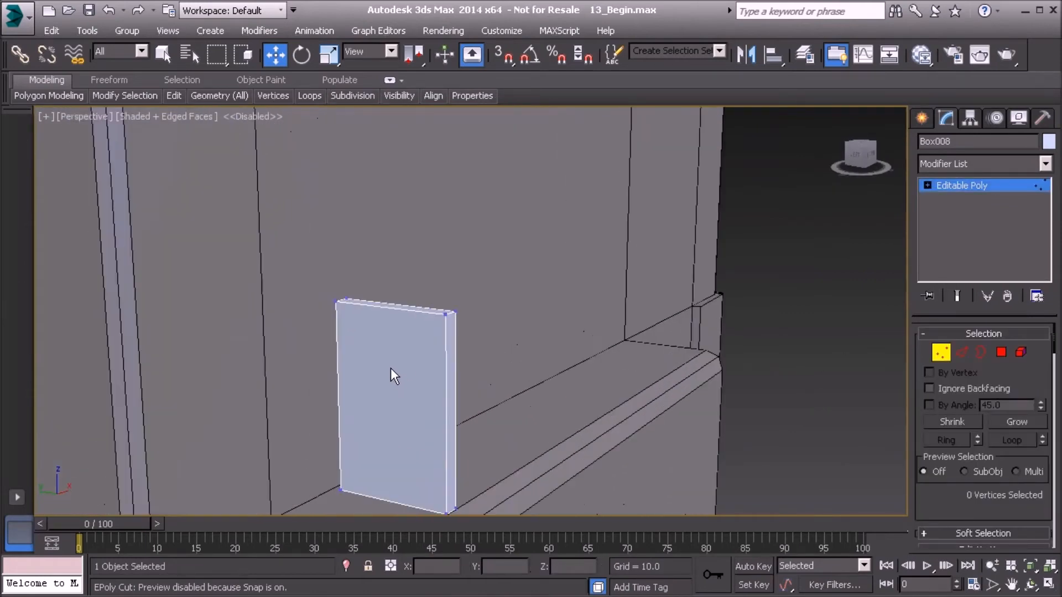
right_click(374, 334)
left_click(340, 443)
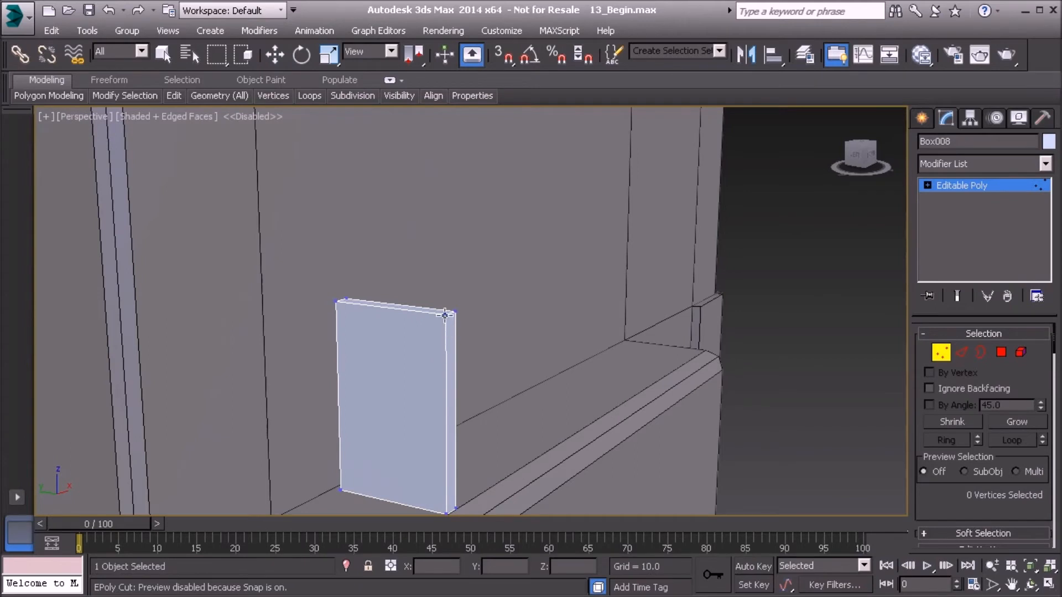
left_click(337, 302)
middle_click_drag(343, 308, 452, 315, "alt")
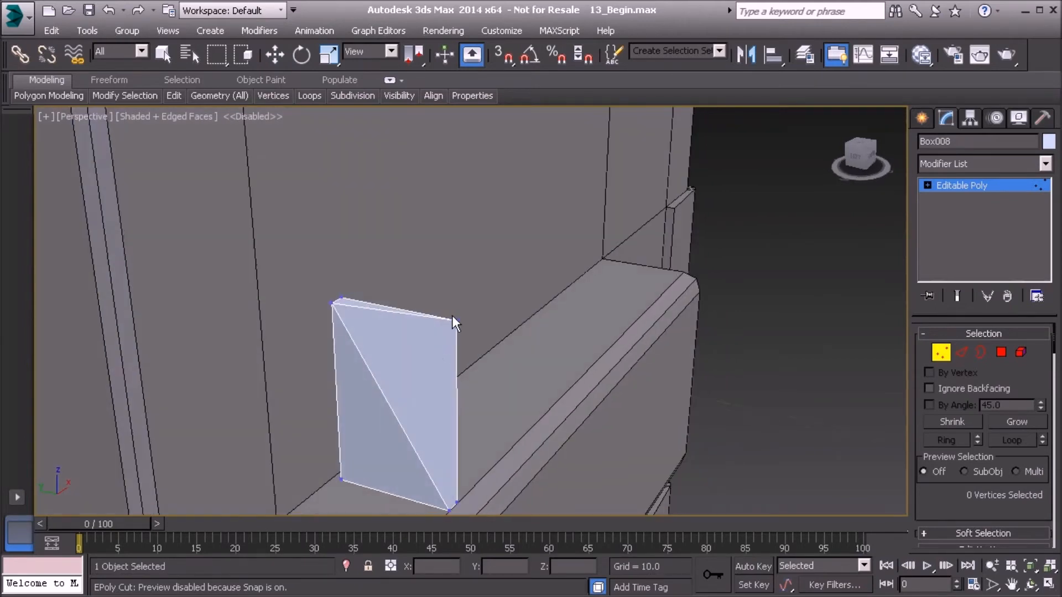
left_click(339, 296)
middle_click_drag(362, 337, 379, 334, "alt")
scroll(382, 376, "down", 3)
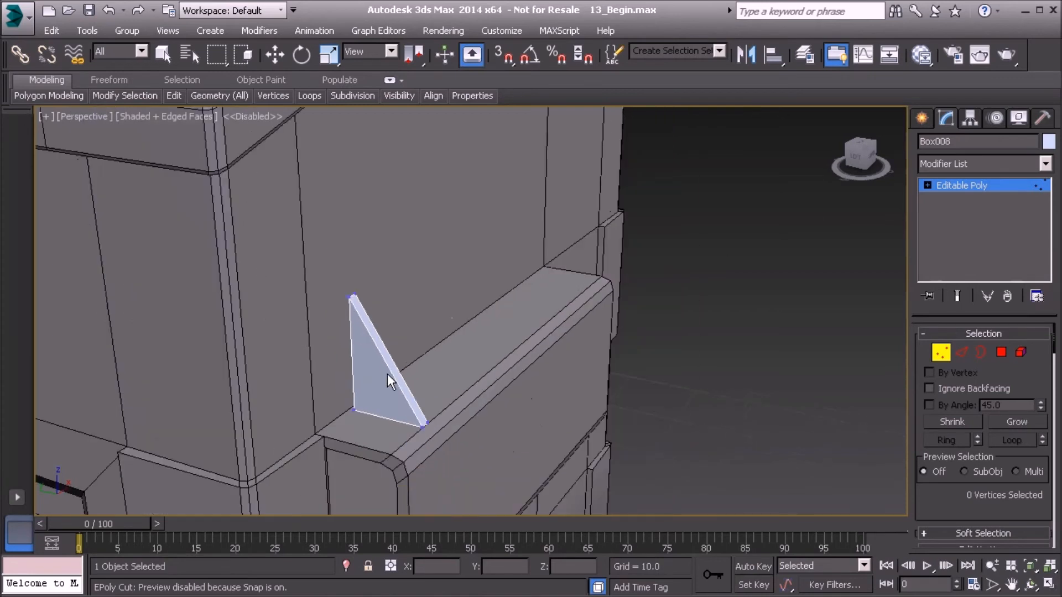
left_click(941, 352)
Nudge the triangular gusset along its local X and Y axes to seat it against the dumpster wall and the pocket's top
key("w")
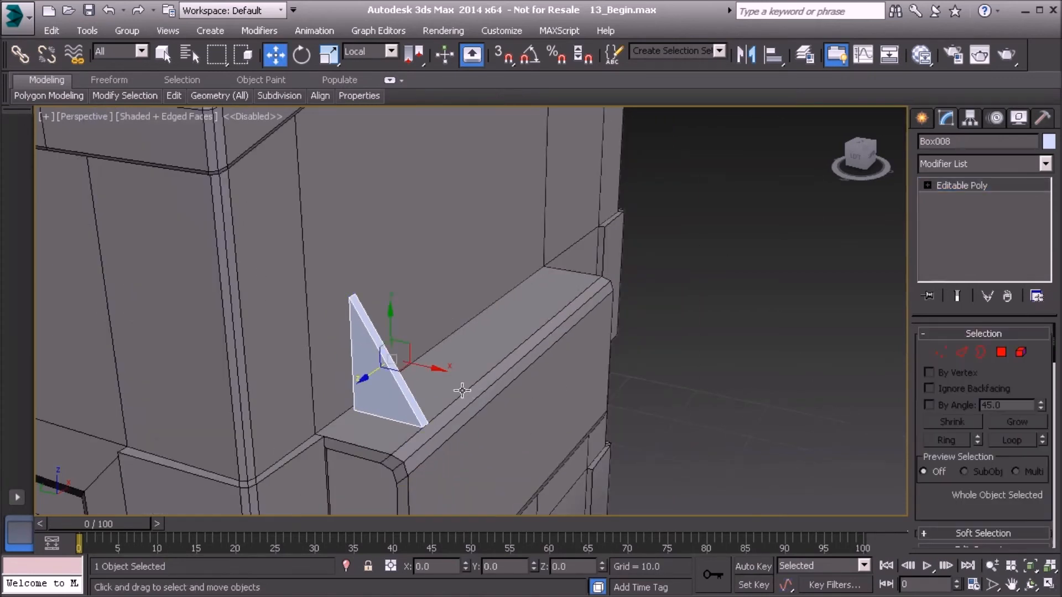
middle_click_drag(462, 390, 457, 374, "alt")
left_click_drag(431, 367, 422, 366)
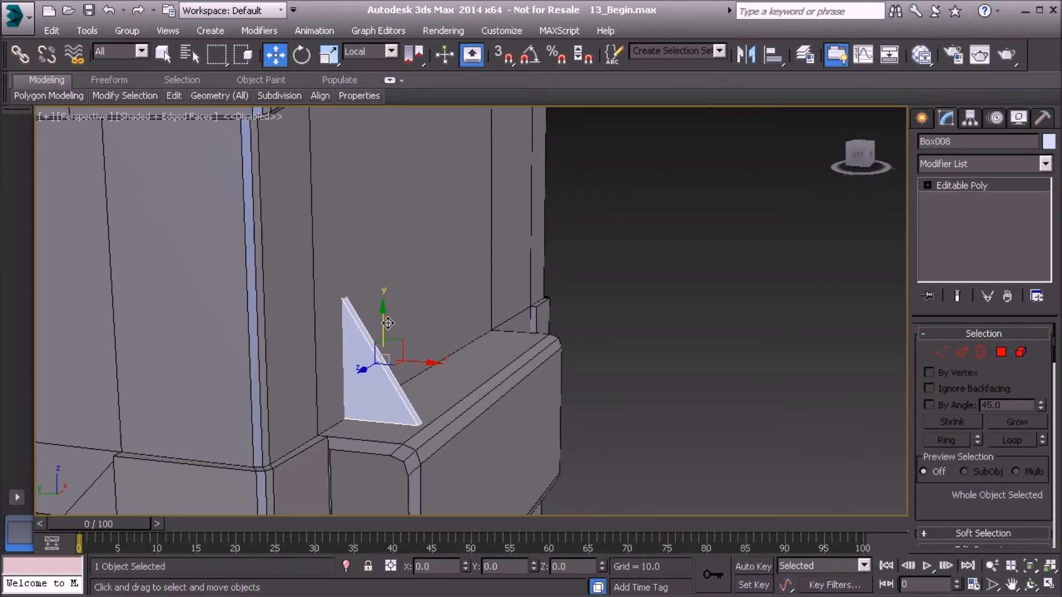
left_click_drag(384, 324, 384, 328)
middle_click_drag(387, 354, 408, 367, "alt")
left_click_drag(409, 368, 412, 368)
mouse_move(412, 368)
middle_mouse_down("alt")
mouse_move(412, 388)
mouse_move(423, 371)
middle_mouse_up("alt")
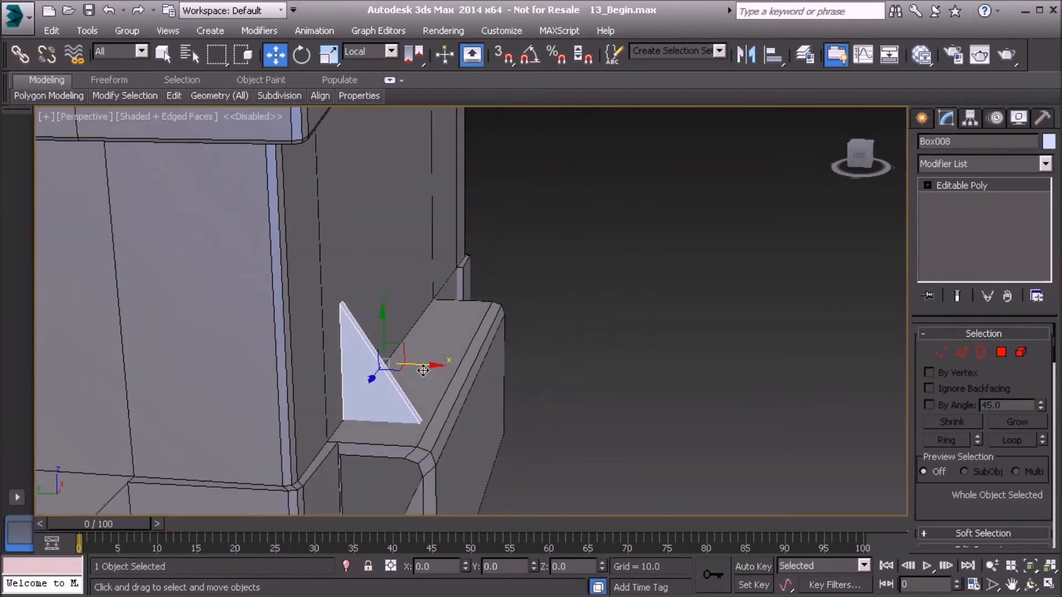
left_click_drag(422, 367, 421, 368)
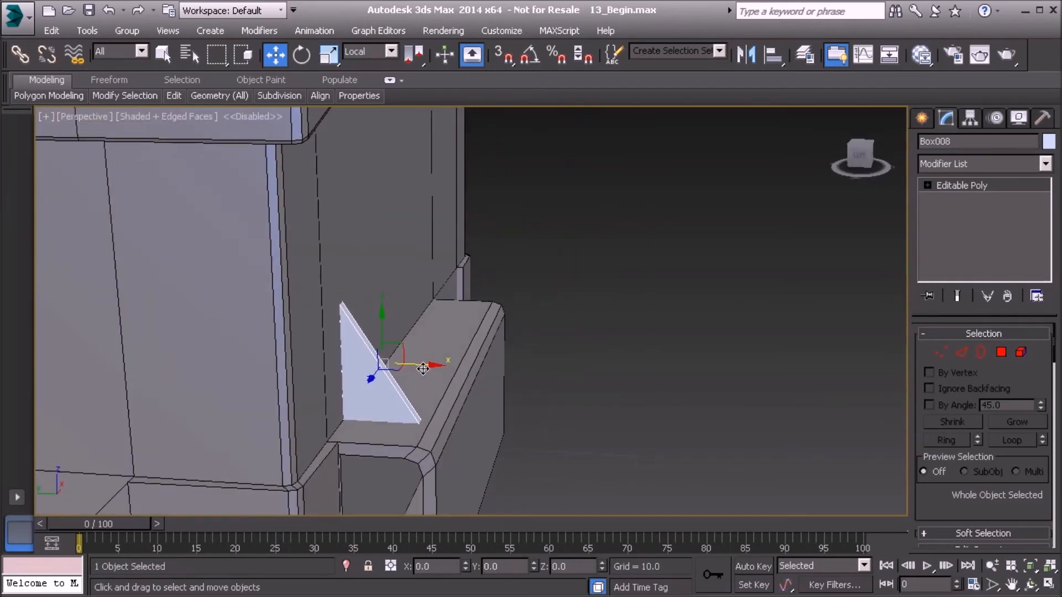
Clone the gusset as two instances along its local Z axis, spacing them evenly along the top of the pocket
scroll(423, 369, "down", 10)
middle_click_drag(423, 369, 391, 357, "alt")
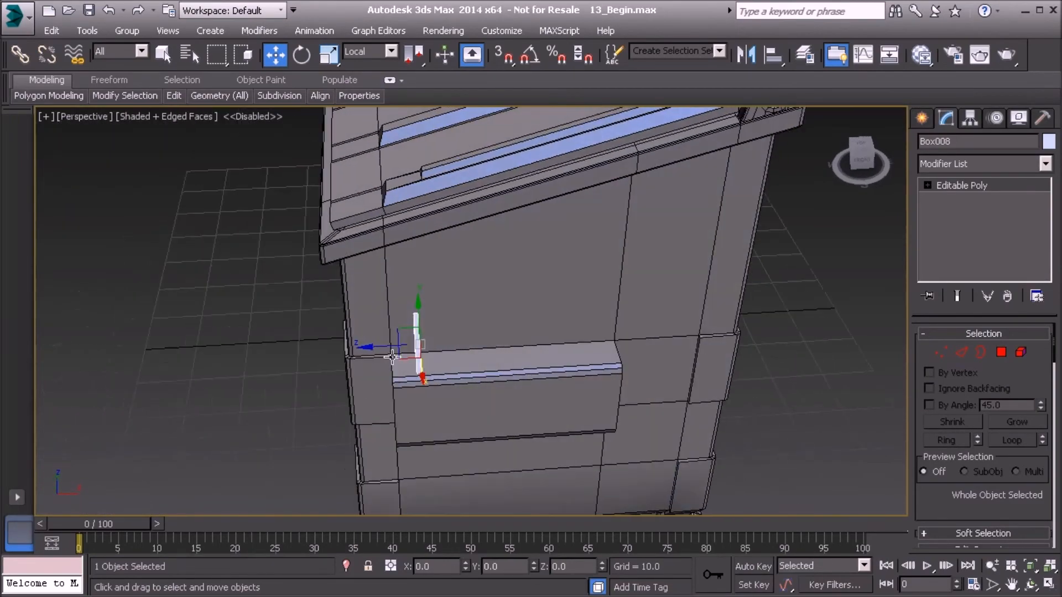
left_click_drag(392, 358, 481, 348, "shift")
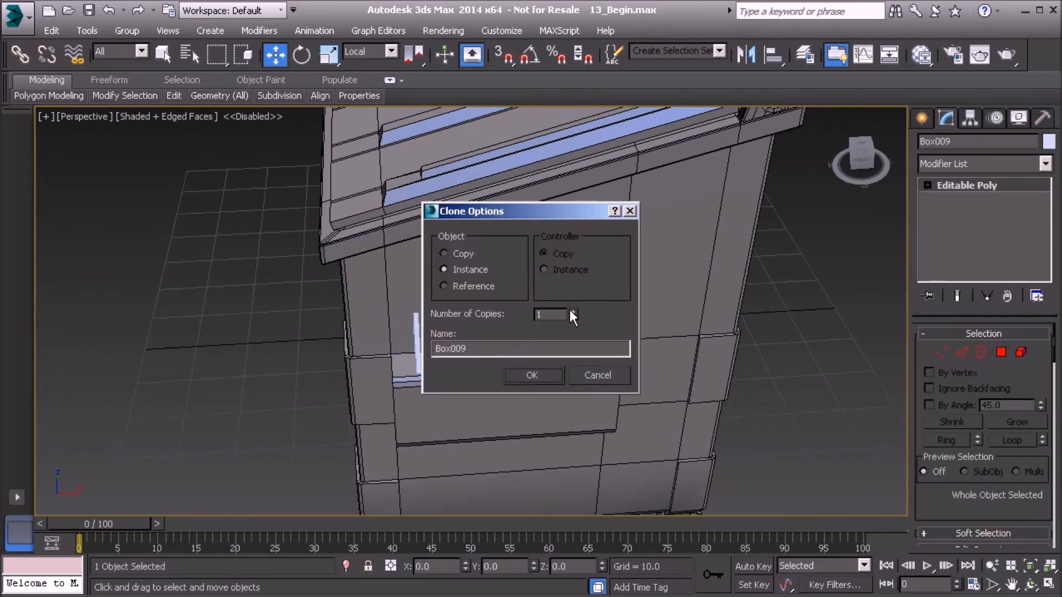
left_click_drag(514, 213, 238, 214)
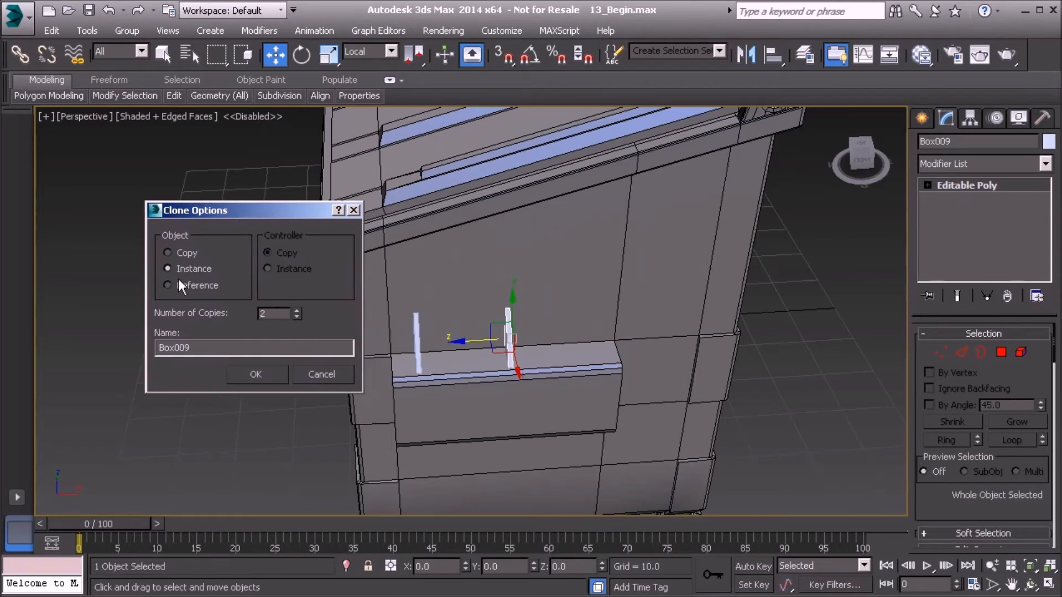
left_click(256, 373)
Select all three gussets and clone them once as instances straight down below the side pocket
mouse_move(444, 368)
middle_mouse_down("alt")
mouse_move(457, 327)
mouse_move(498, 331)
middle_mouse_up("alt")
scroll(457, 324, "up", 2)
left_click(473, 354, "ctrl")
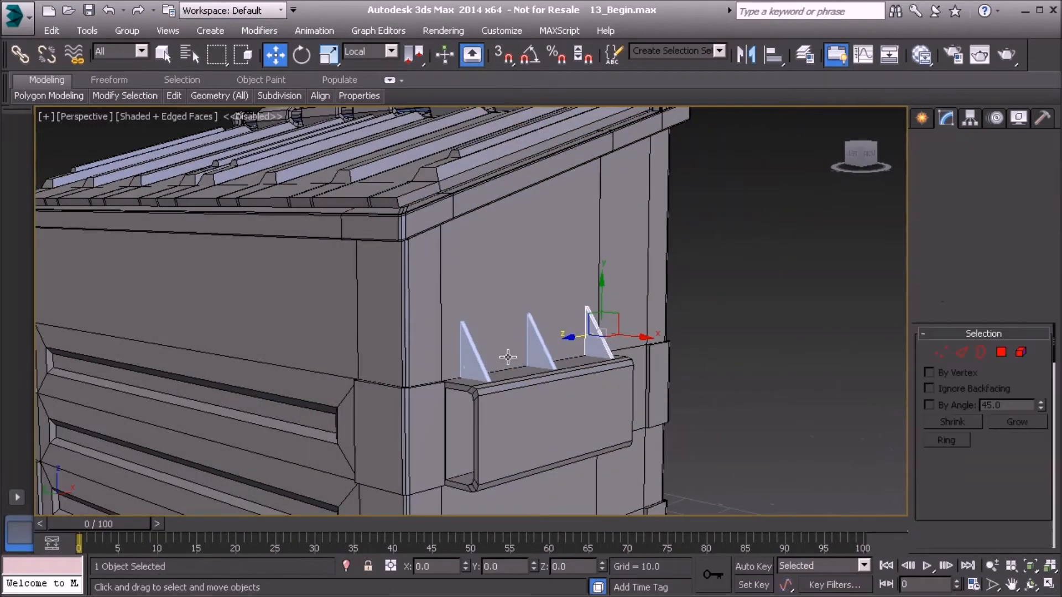
left_click(540, 343, "ctrl")
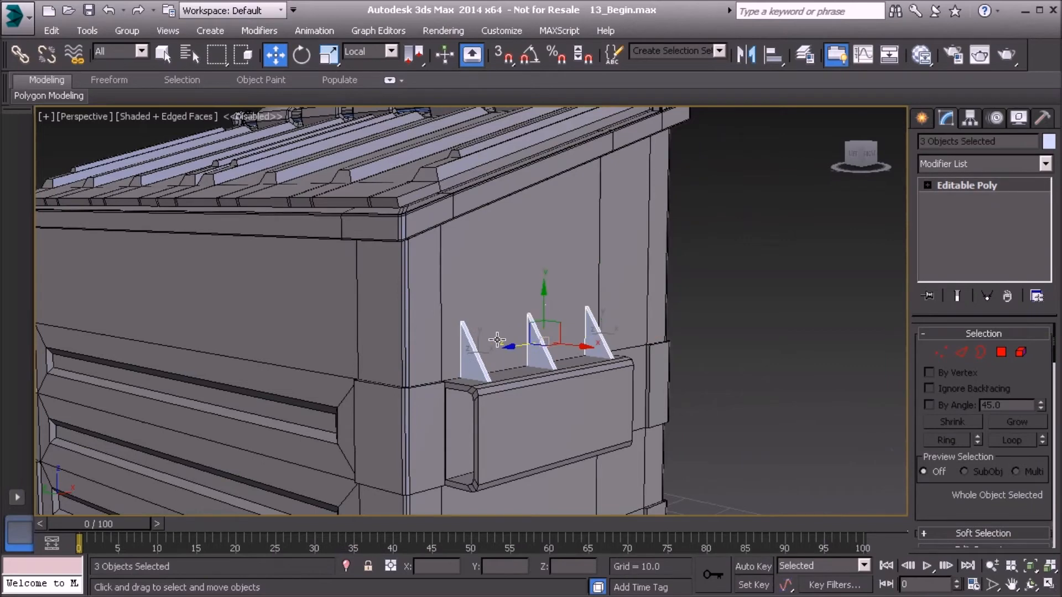
left_click_drag(540, 301, 530, 441, "shift")
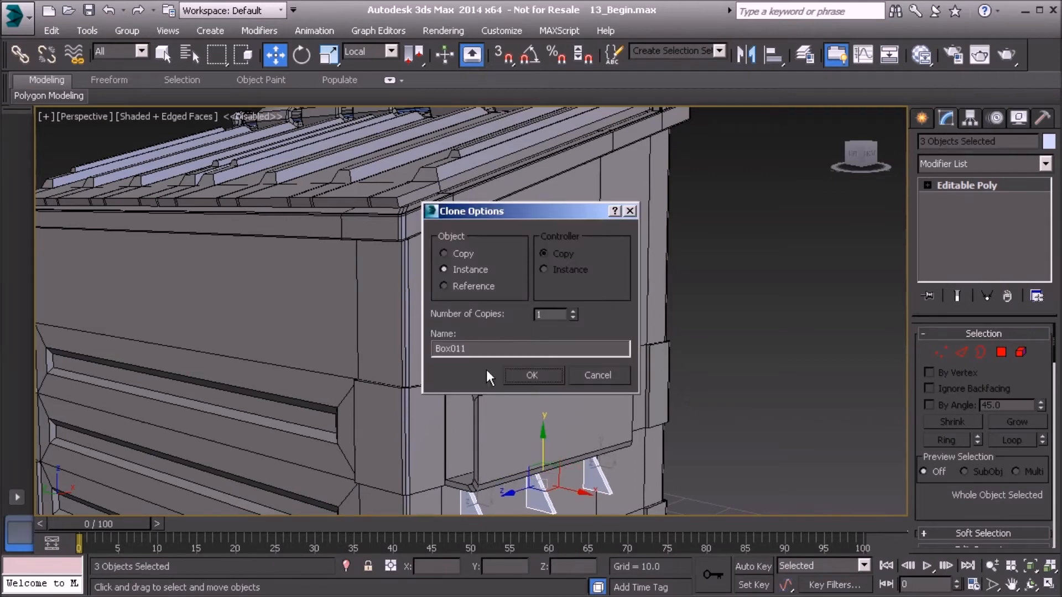
left_click(522, 374)
With angle snap on, flip the lower gussets upside down about local X and shift them about 0.7 along local Y under the pocket
scroll(414, 249, "up", 5)
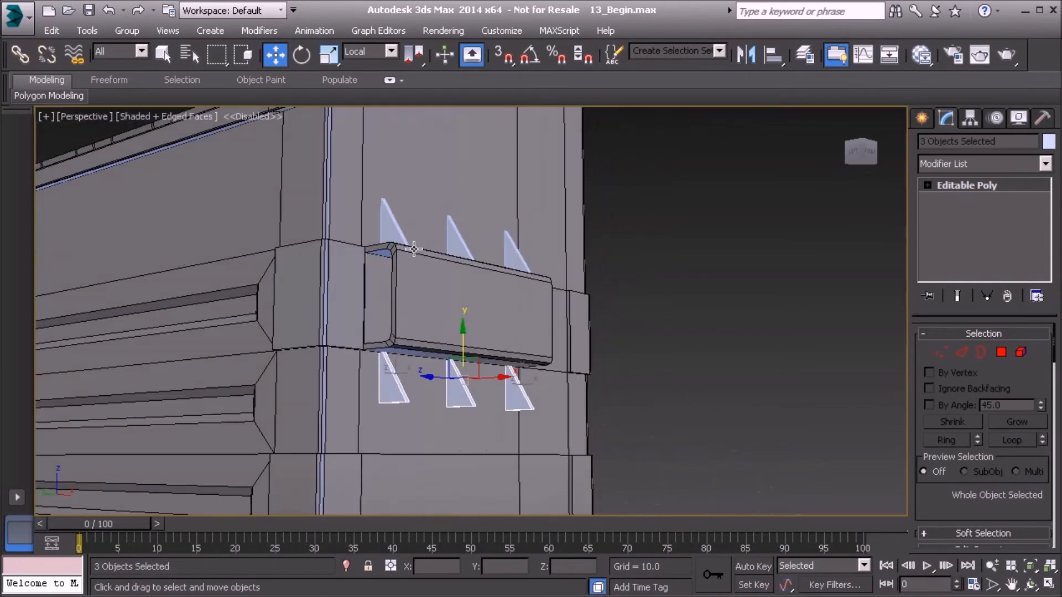
left_click(302, 55)
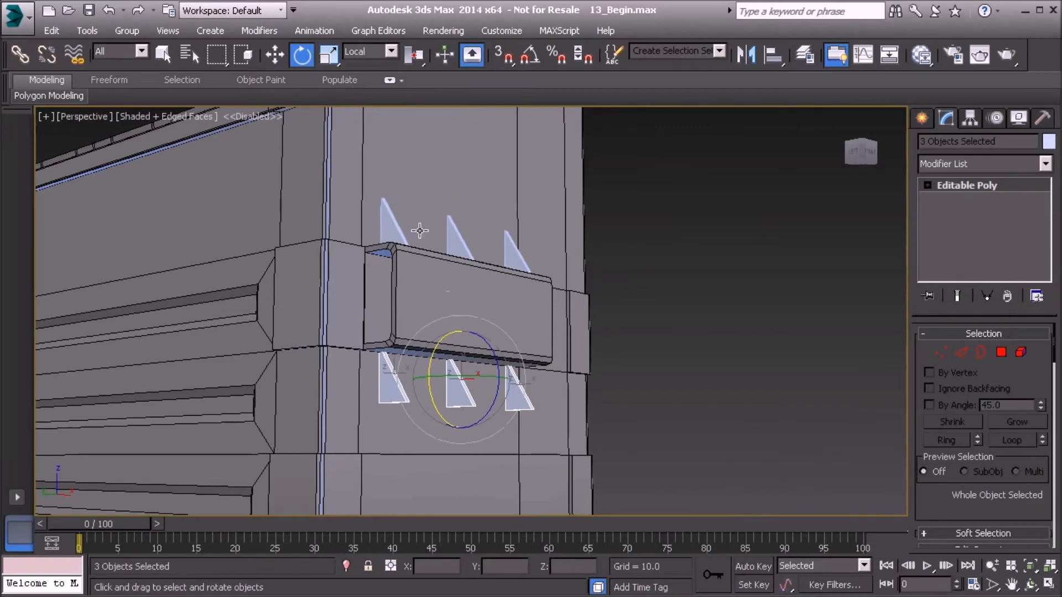
left_click(529, 55)
left_click_drag(437, 347, 450, 510)
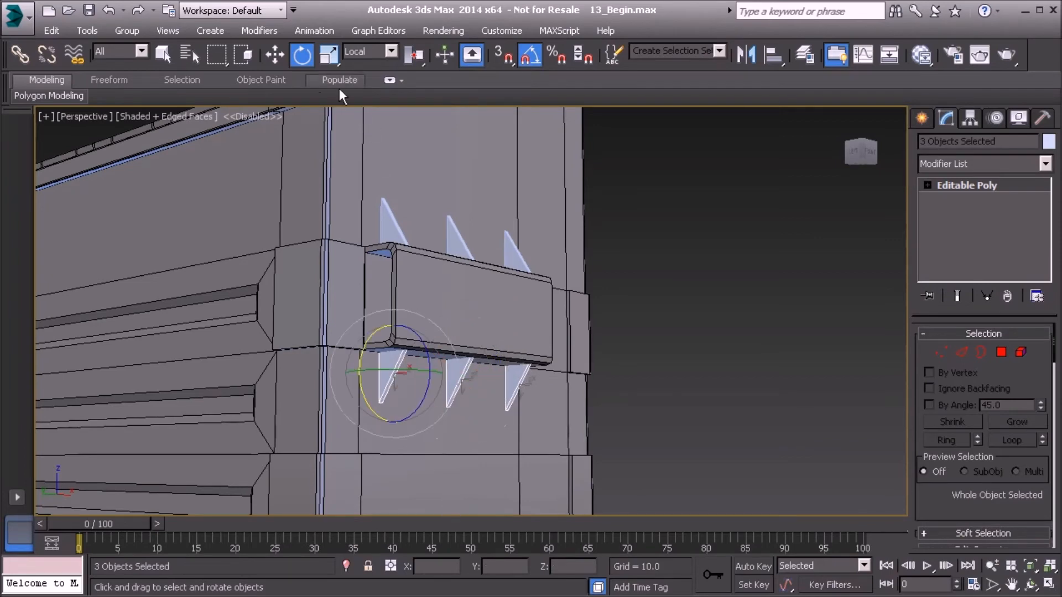
left_click(276, 59)
scroll(409, 359, "up", 3)
middle_click_drag(421, 387, 420, 424, "alt")
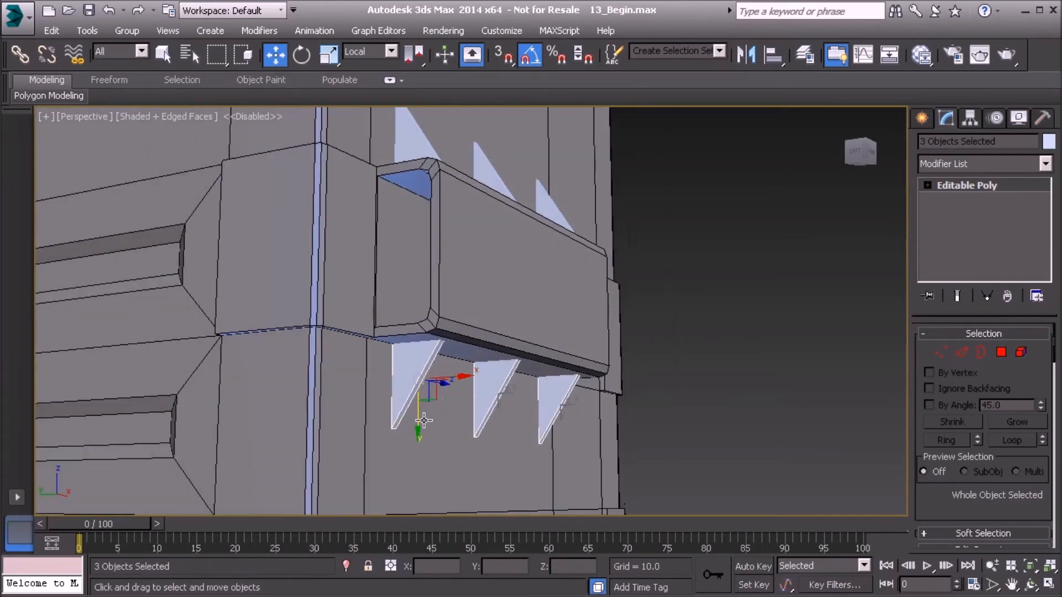
left_click_drag(420, 425, 419, 434)
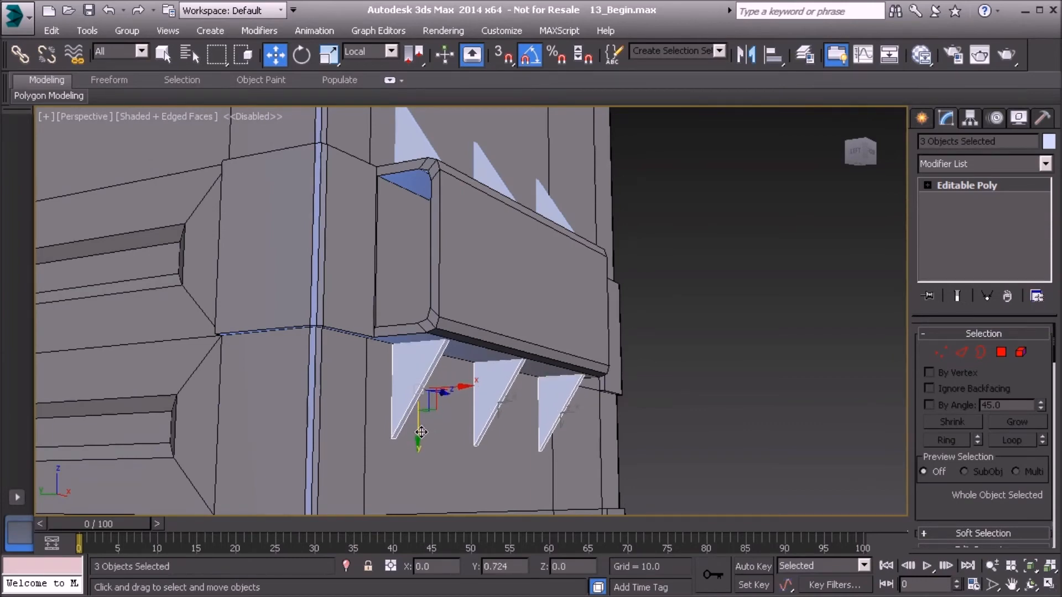
Select all six gussets above and below the side pocket and clone them once as instances across to the dumpster's opposite side
middle_click_drag(344, 388, 441, 343, "alt")
left_click(500, 256, "ctrl")
left_click(500, 251, "ctrl")
left_click(505, 260, "ctrl")
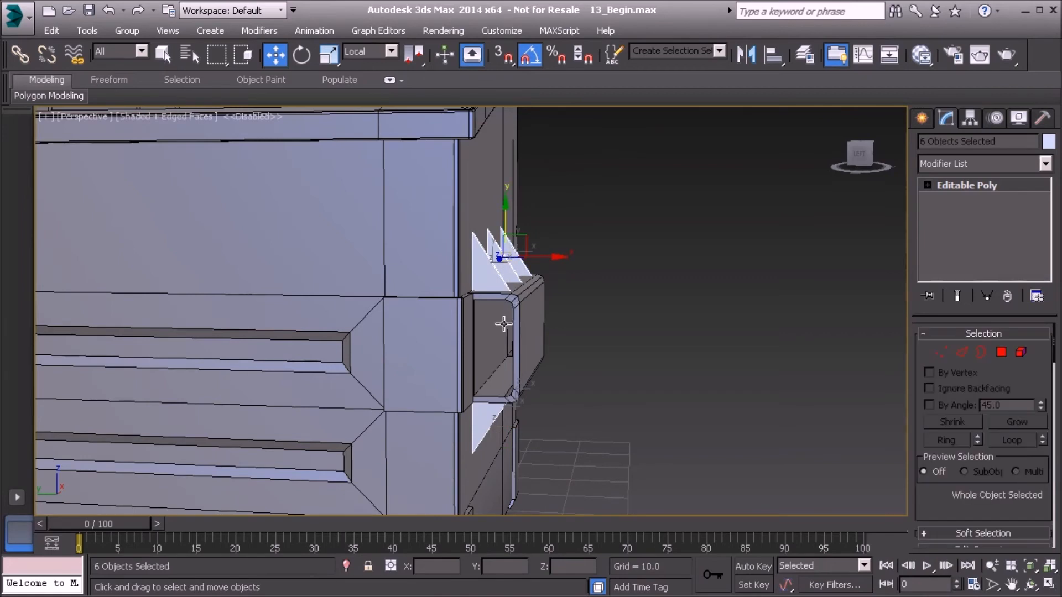
middle_click_drag(502, 319, 487, 348, "alt")
scroll(488, 348, "down", 3)
middle_click_drag(387, 345, 531, 358)
mouse_move(654, 318)
left_mouse_down()
mouse_move(287, 320)
mouse_move(310, 325)
left_mouse_up()
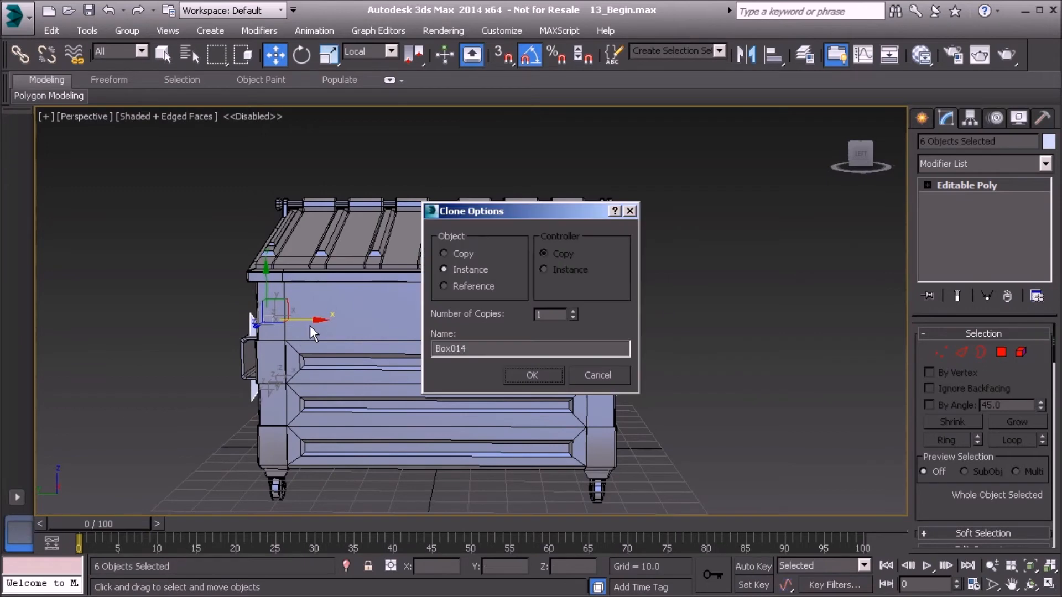
left_click(525, 376)
Shift the six cloned gussets along local X until they line up with the opposite side pocket
mouse_move(265, 391)
middle_mouse_down()
mouse_move(362, 398)
mouse_move(465, 357)
middle_mouse_up()
scroll(420, 359, "up", 5)
mouse_move(377, 362)
middle_mouse_down()
mouse_move(398, 354)
mouse_move(471, 481)
middle_mouse_up()
left_click_drag(497, 455, 494, 297)
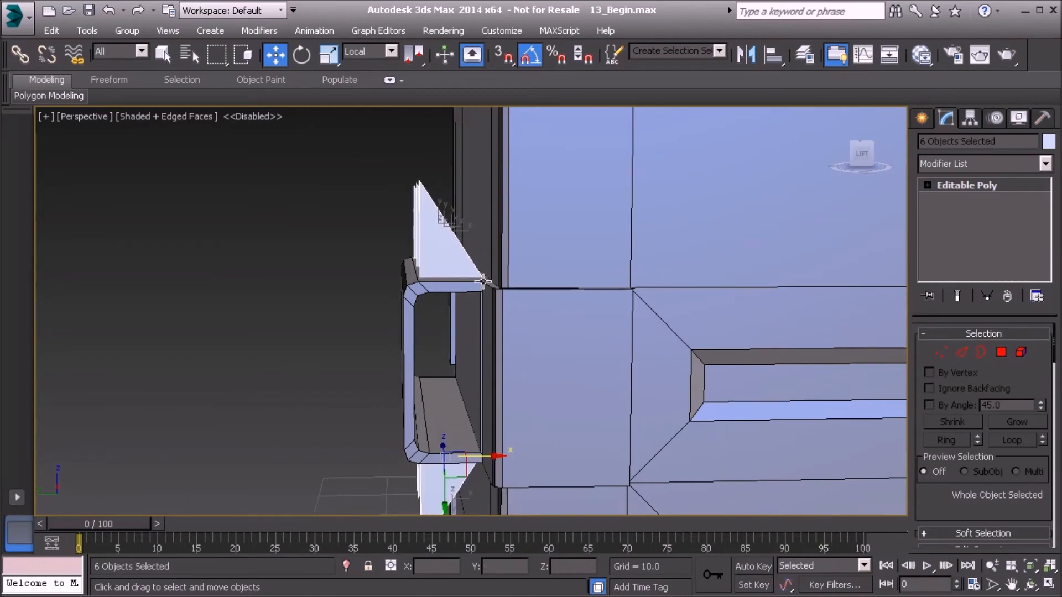
middle_click_drag(494, 297, 476, 329, "alt")
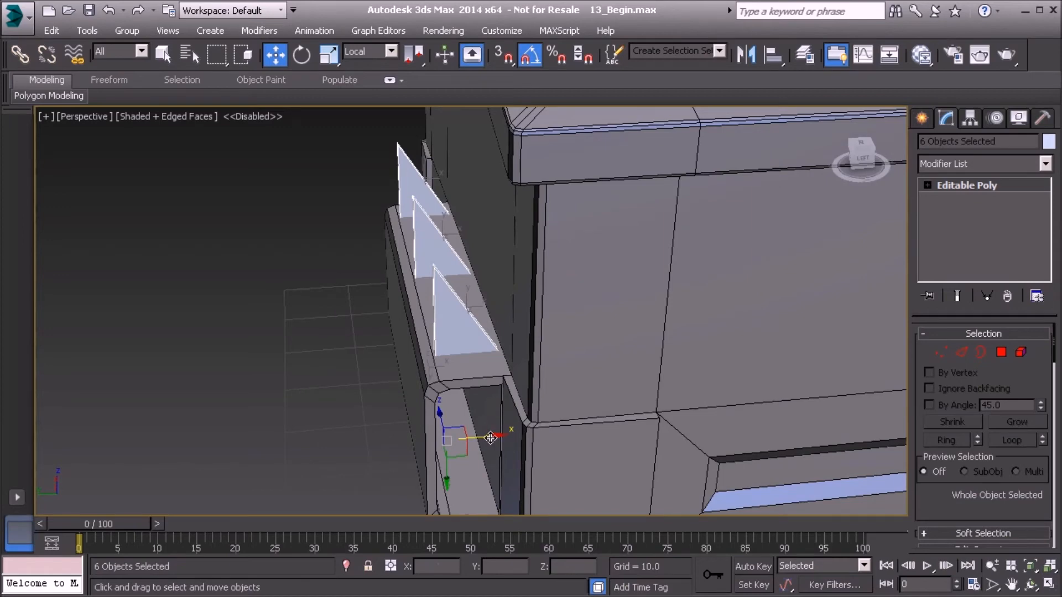
left_click_drag(487, 430, 491, 431)
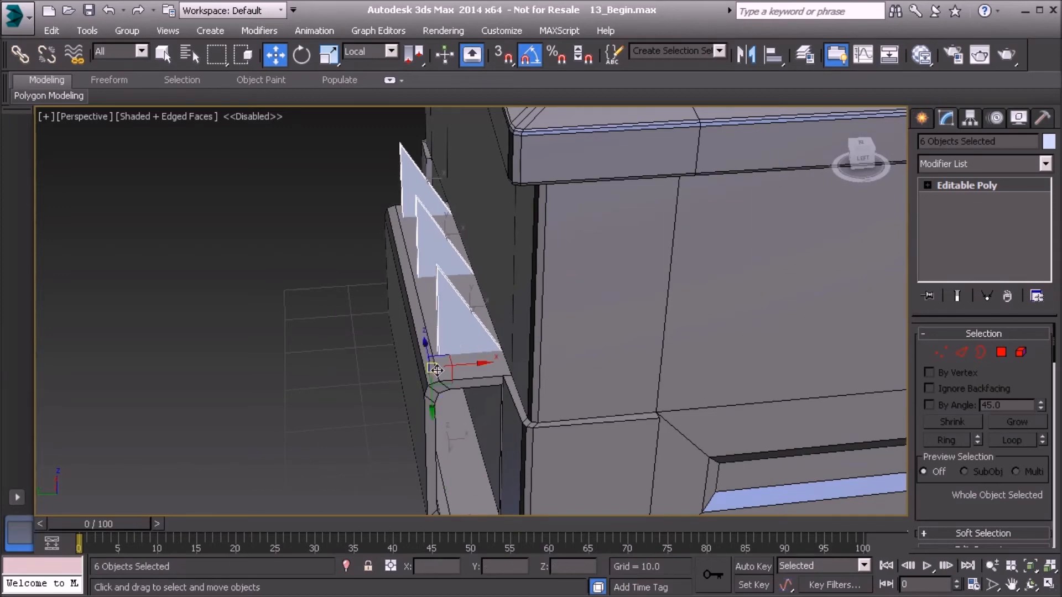
Rotate the cloned gussets half a turn about local Y so they face the dumpster wall, and nudge them slightly along local X
middle_click_drag(450, 354, 455, 308, "alt")
left_click(301, 54)
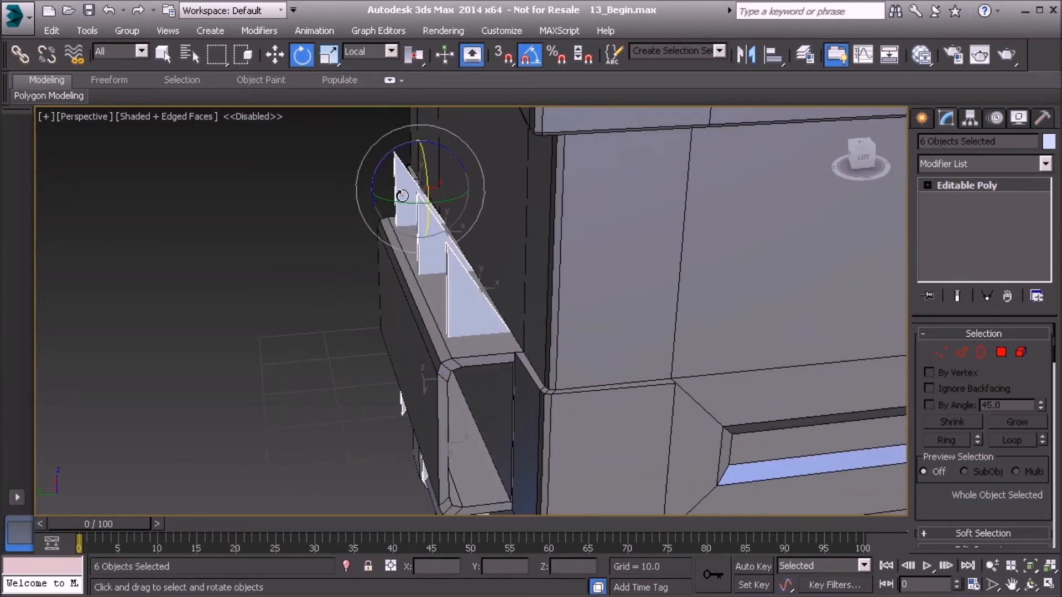
left_click_drag(396, 199, 539, 229)
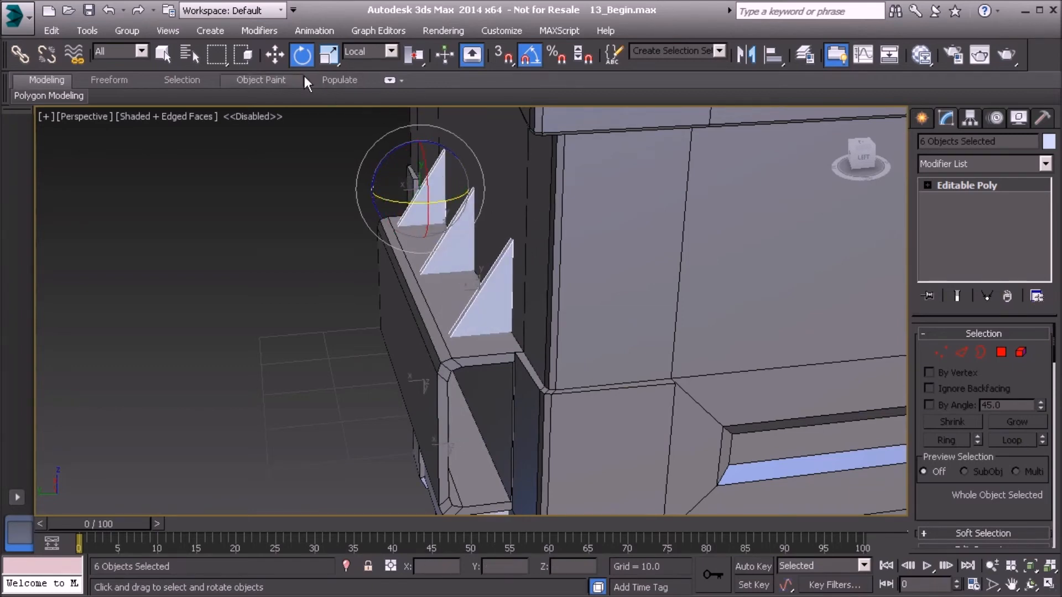
left_click(273, 61)
left_click_drag(378, 191, 377, 191)
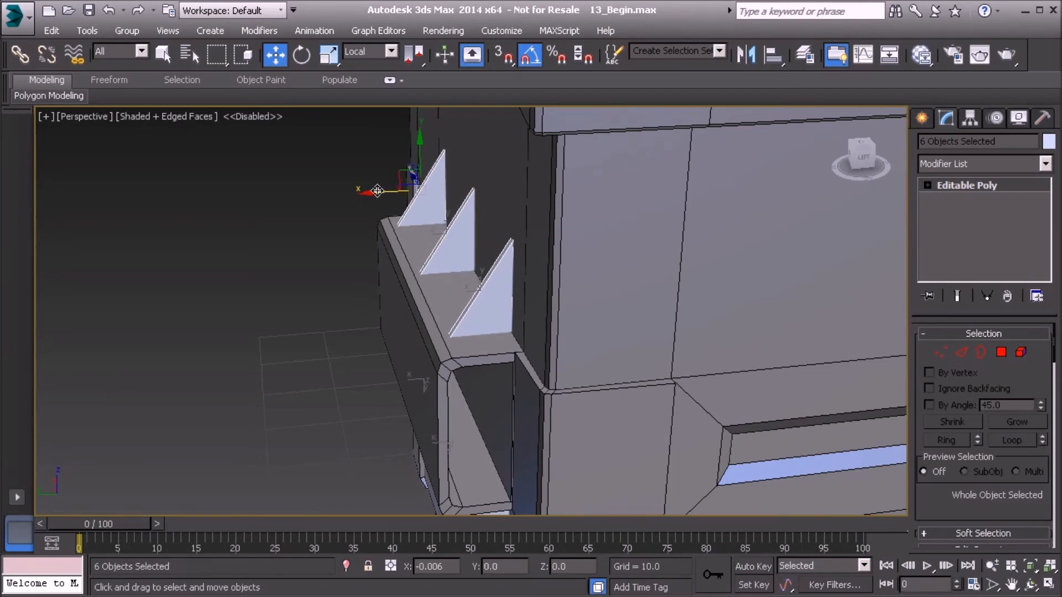
Add the original six gussets to the selection and set the object color of all twelve to black
scroll(332, 309, "down", 8)
middle_click_drag(392, 332, 408, 304, "alt")
scroll(505, 314, "up", 4)
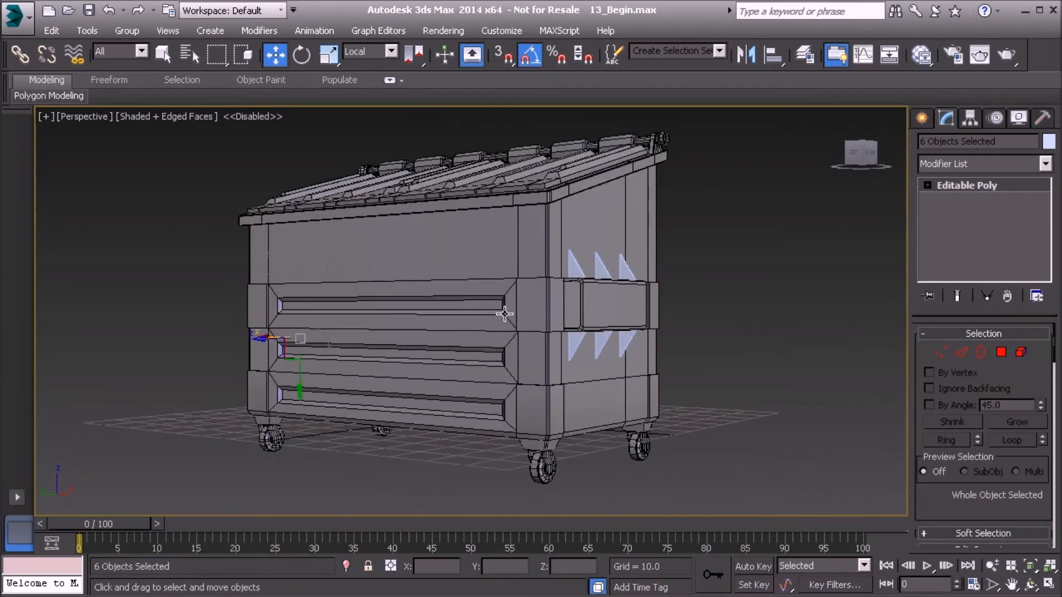
left_click(581, 271, "ctrl")
left_click(627, 268, "ctrl")
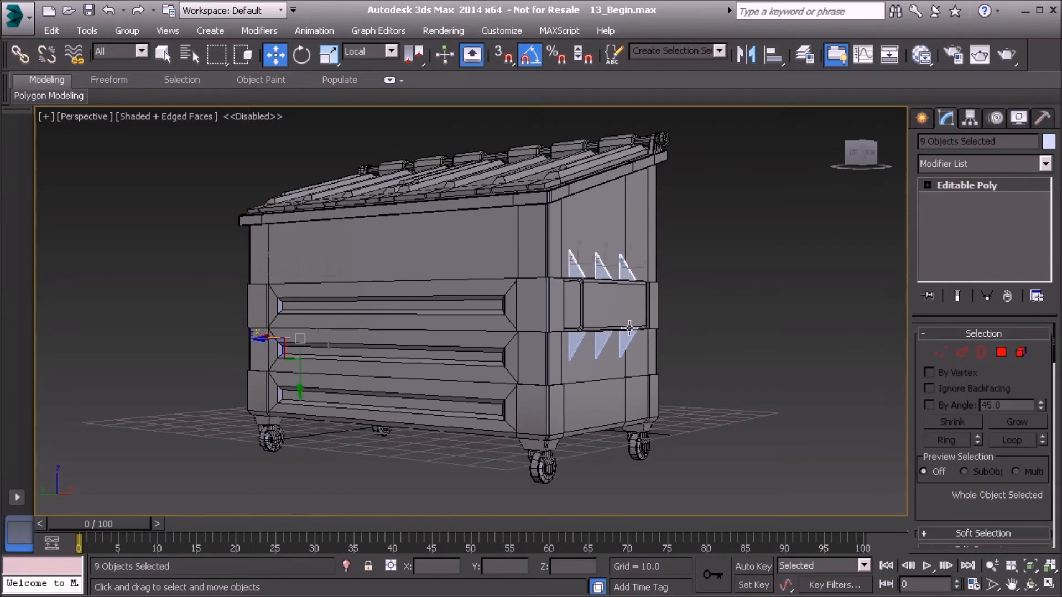
left_click(590, 342, "ctrl")
left_click(578, 345, "ctrl")
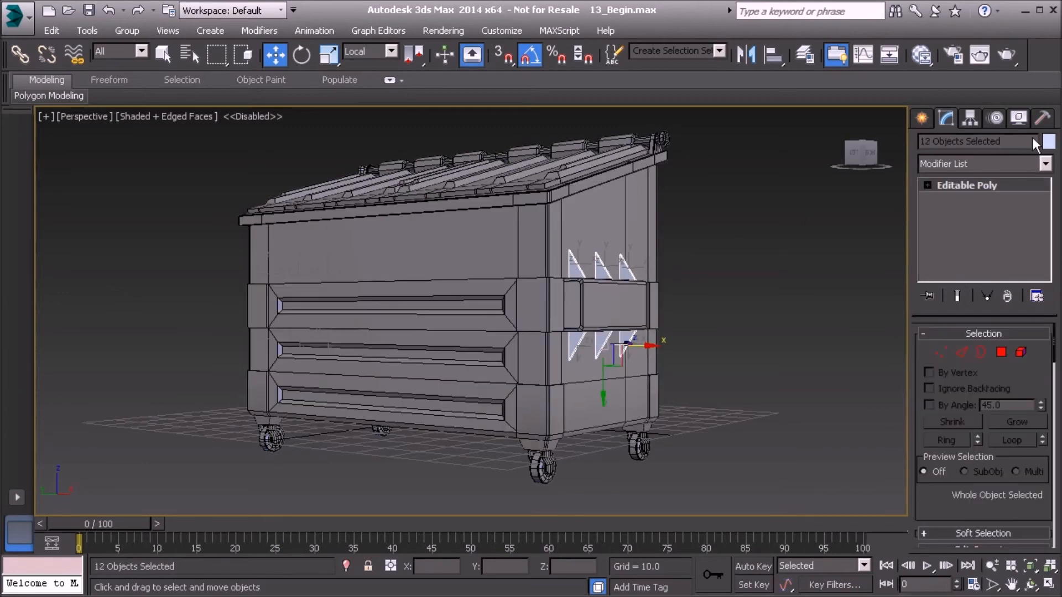
left_click(1051, 145)
left_click(549, 402)
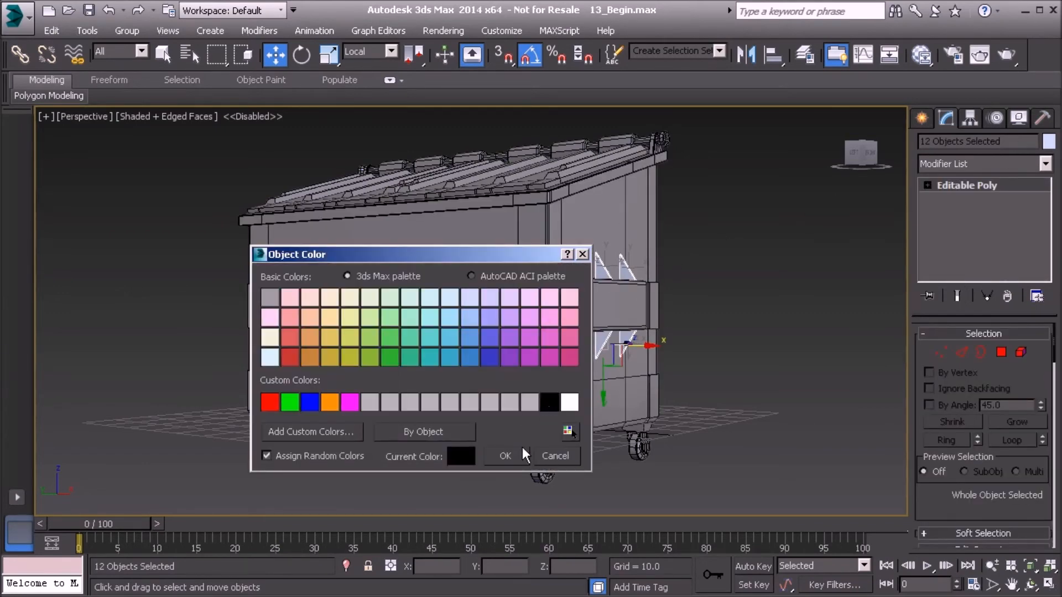
left_click(505, 455)
Assign the dumpster's existing Standard material to the twelve gussets with the Slate Material Editor and clear the selection
left_click(920, 54)
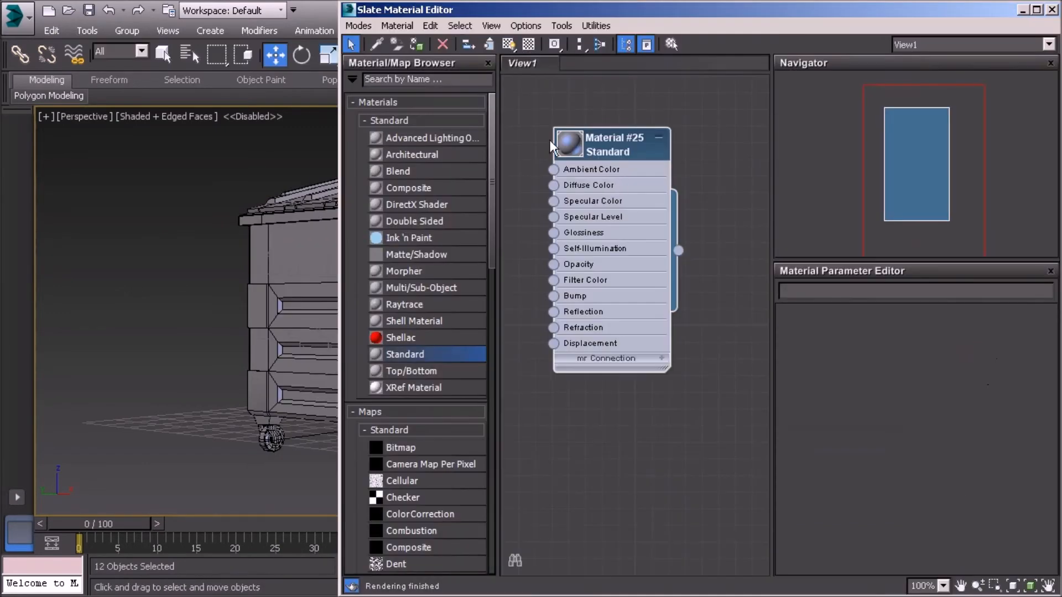
left_click(1052, 10)
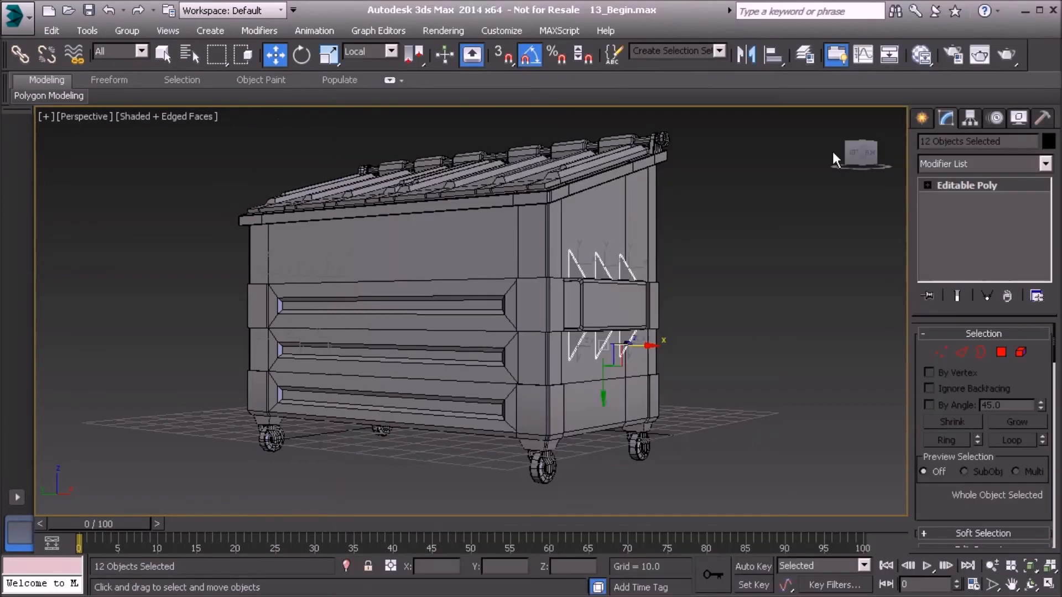
left_click(695, 226)
middle_click_drag(543, 315, 472, 298)
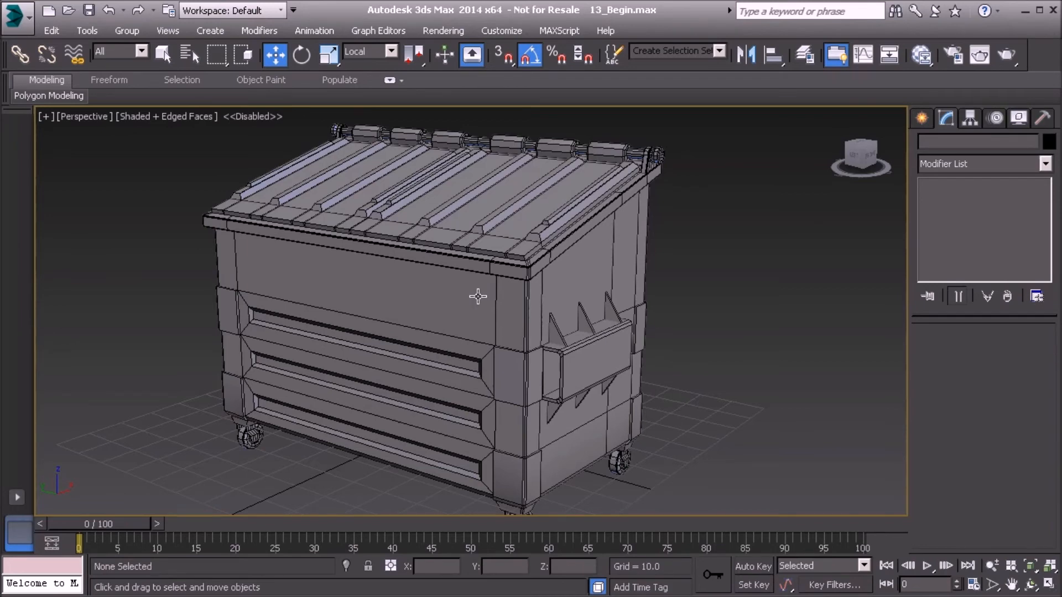
scroll(479, 299, "down", 5)
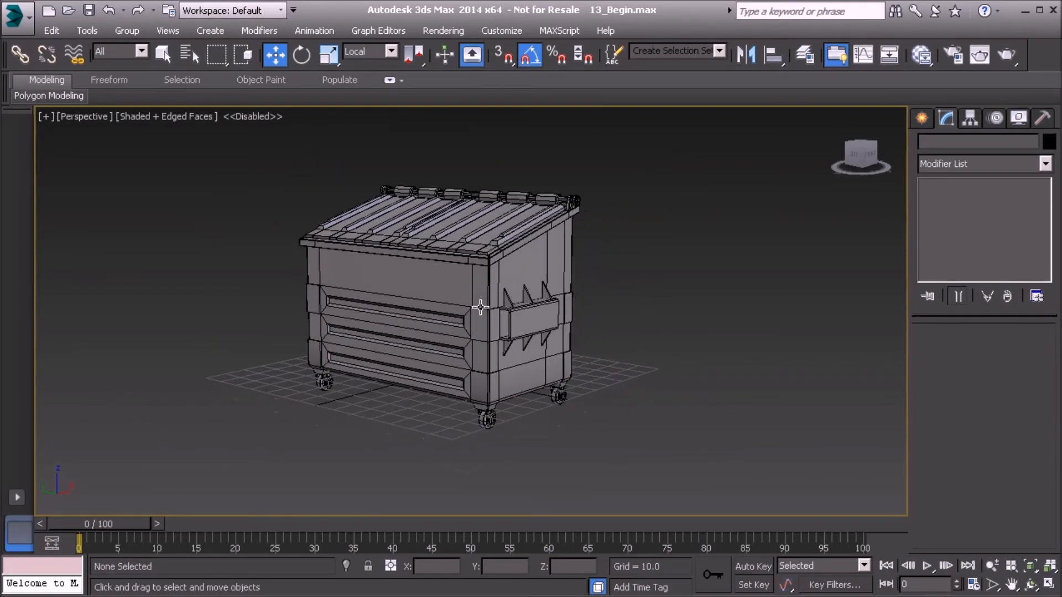
scroll(480, 308, "up", 4)
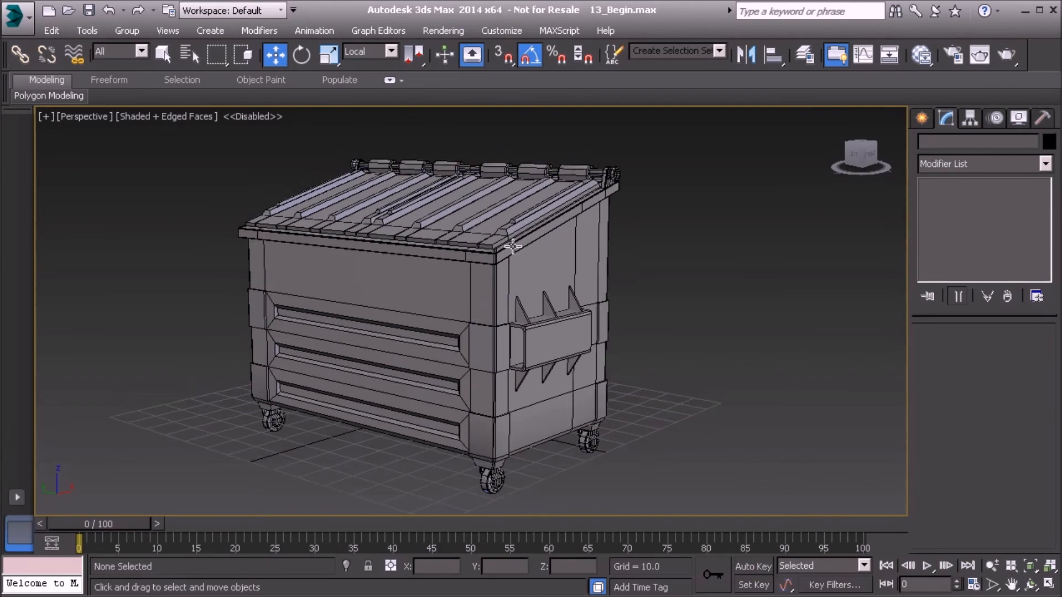